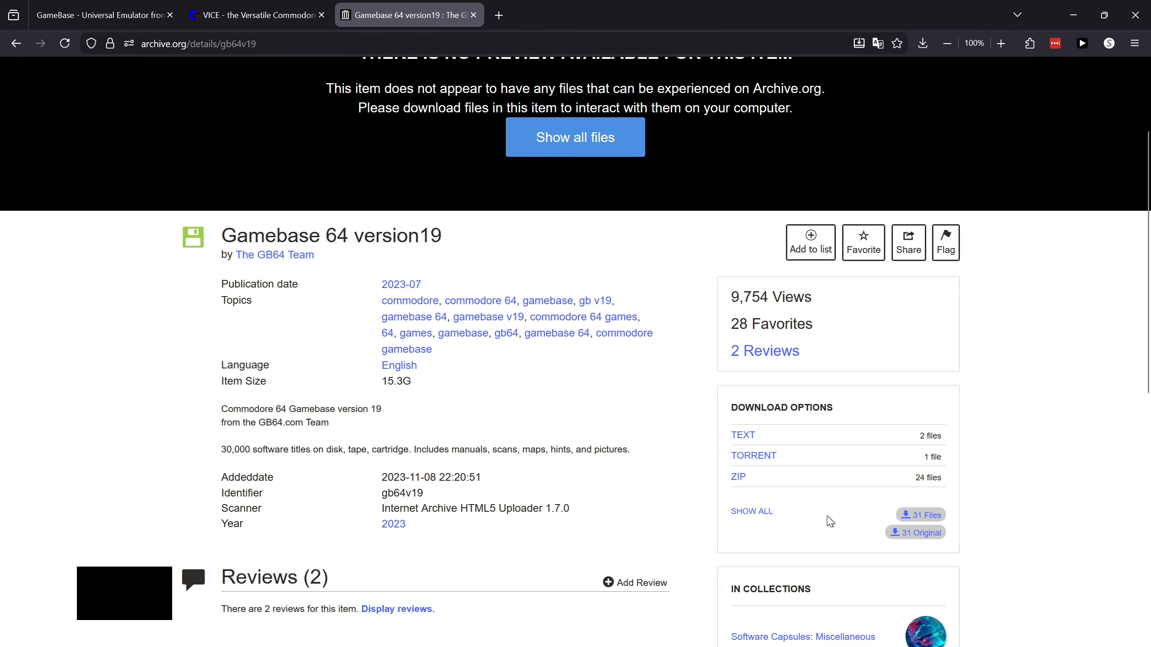
{"action": "left_click", "coordinate": [920, 515]}
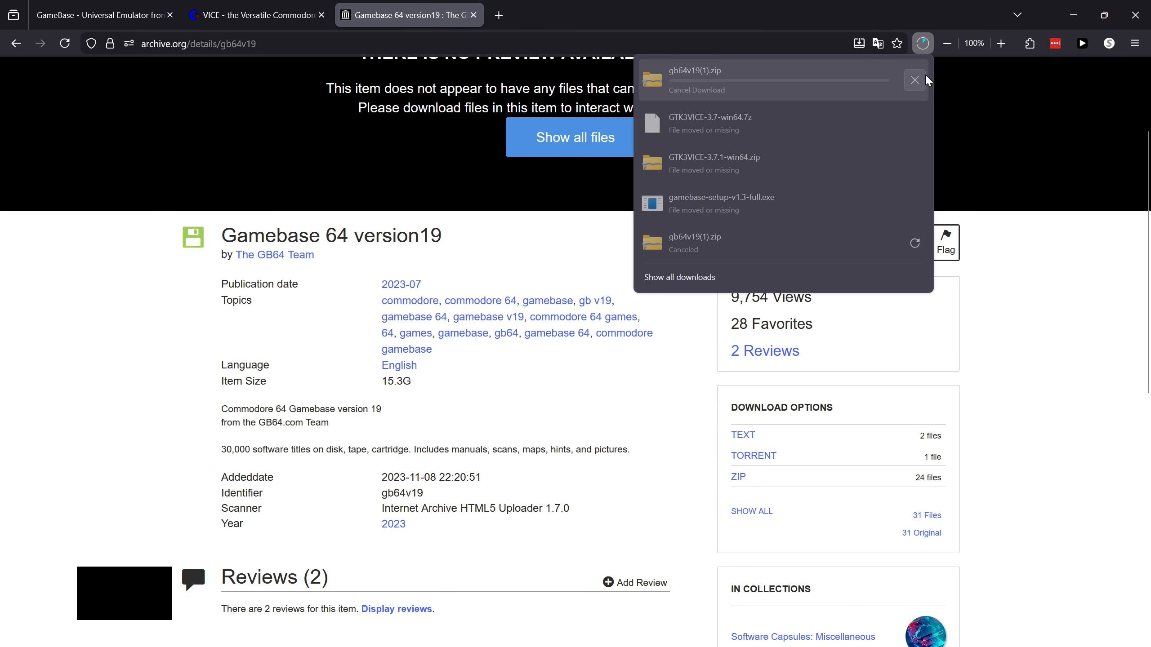
{"action": "left_click", "coordinate": [914, 80]}
{"action": "left_click", "coordinate": [561, 228]}
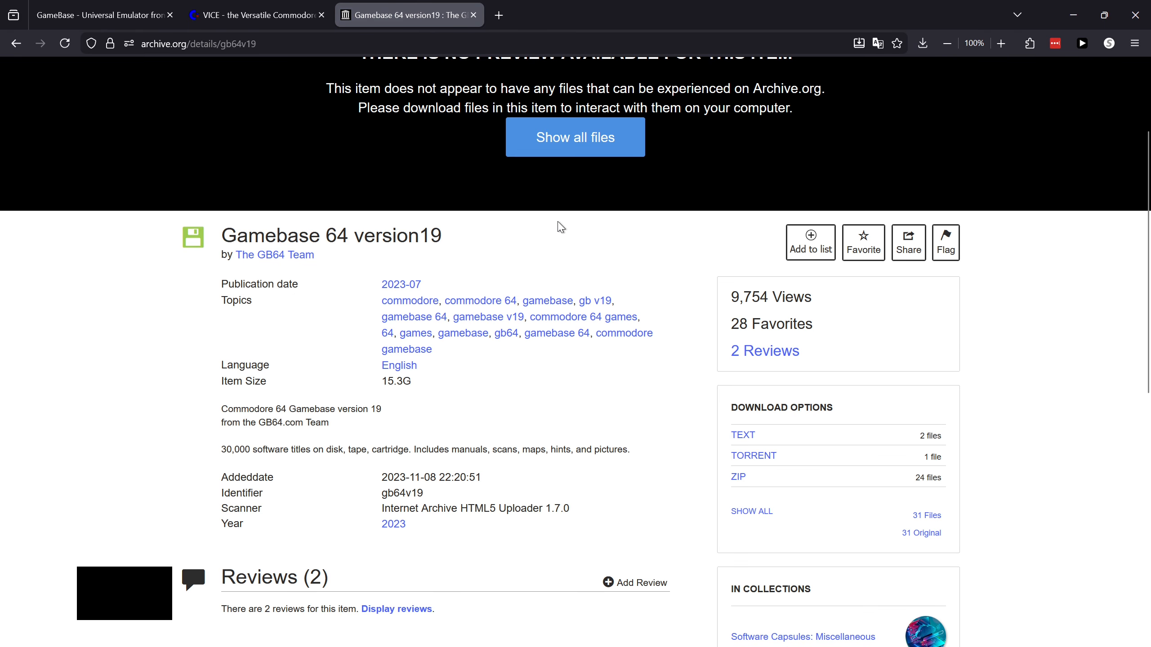
- Check the Downloads folder for the gb64v19.zip archive and return to the browser
{"action": "key", "text": "alt+Tab"}
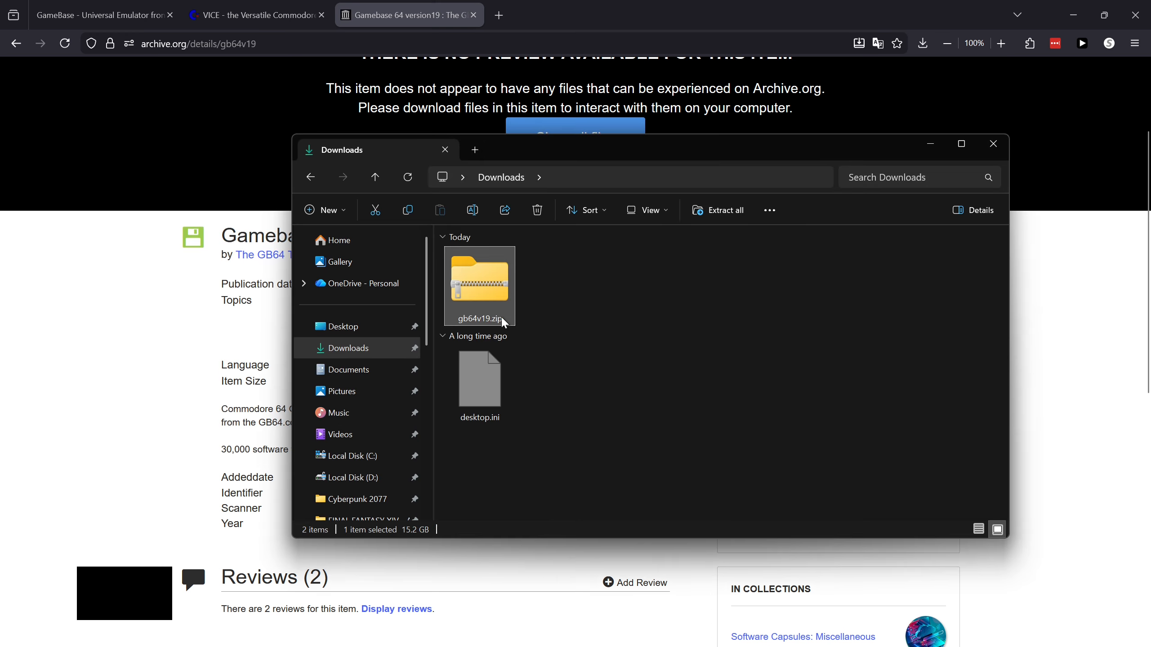
{"action": "left_click", "coordinate": [232, 222]}
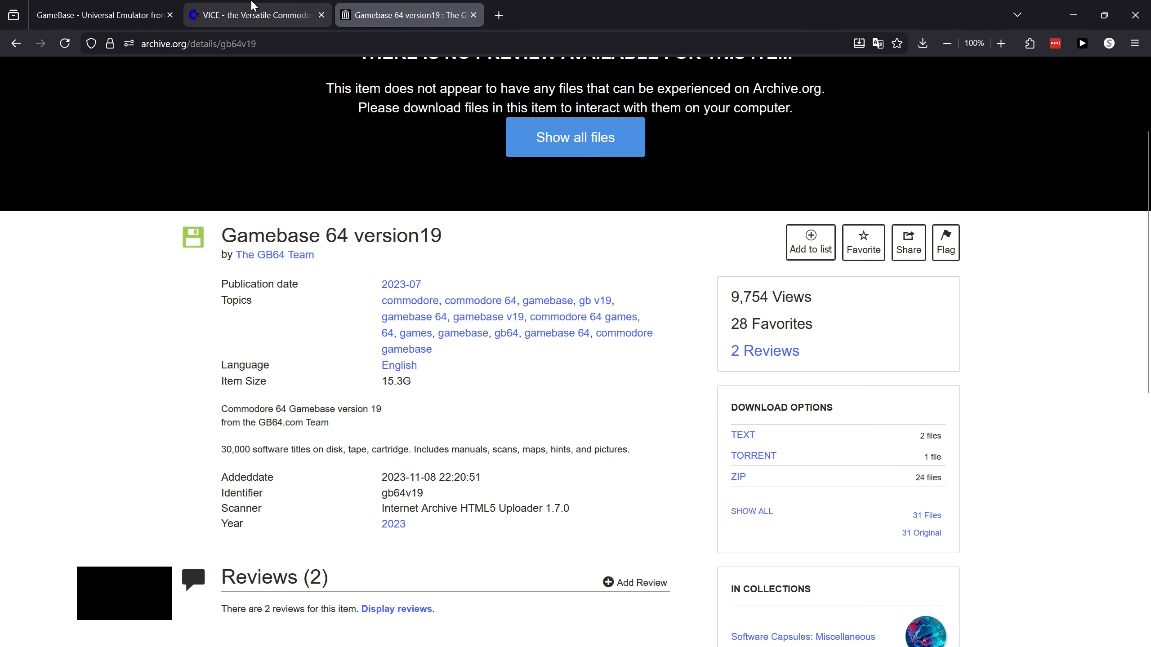
- Examine the VICE website's release news and Windows download options, and glance at the GameBase homepage
{"action": "left_click", "coordinate": [253, 14]}
{"action": "scroll", "coordinate": [505, 196], "scroll_direction": "down", "scroll_amount": 6}
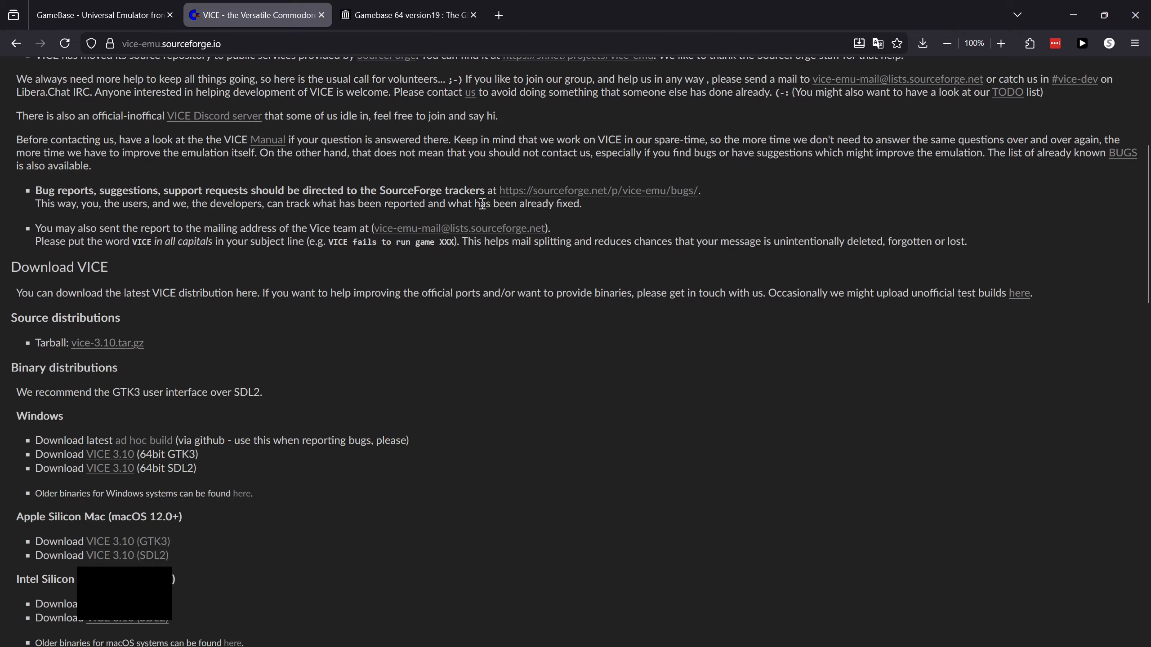
{"action": "scroll", "coordinate": [463, 248], "scroll_direction": "up", "scroll_amount": 4}
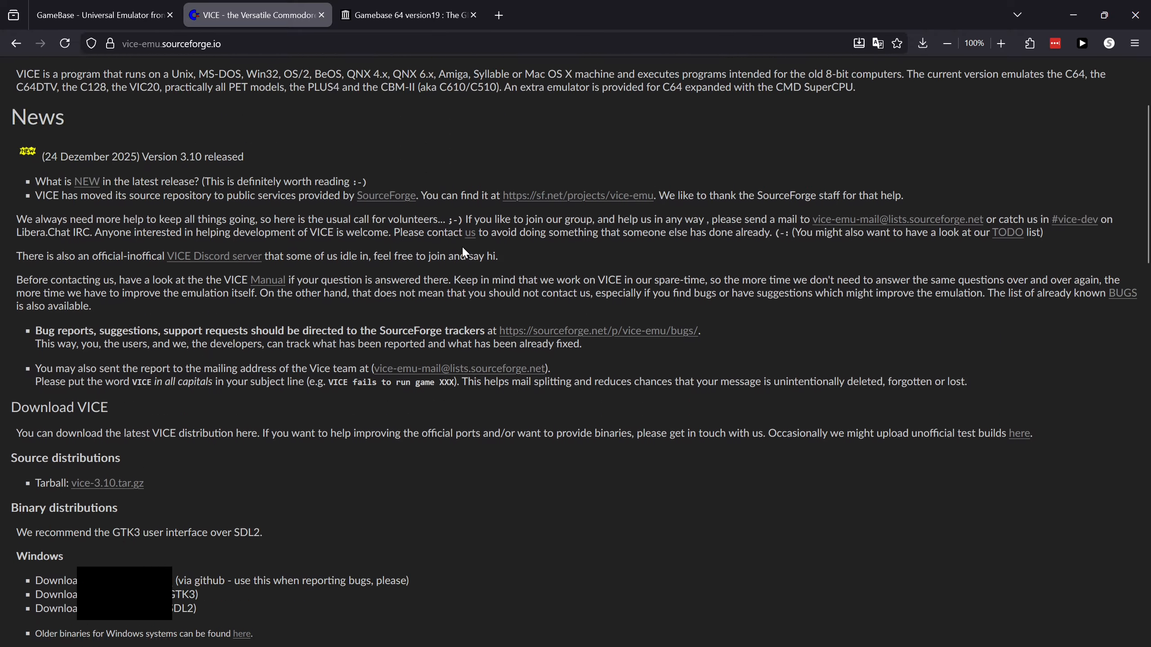
{"action": "scroll", "coordinate": [462, 246], "scroll_direction": "down", "scroll_amount": 3}
{"action": "scroll", "coordinate": [469, 342], "scroll_direction": "up", "scroll_amount": 6}
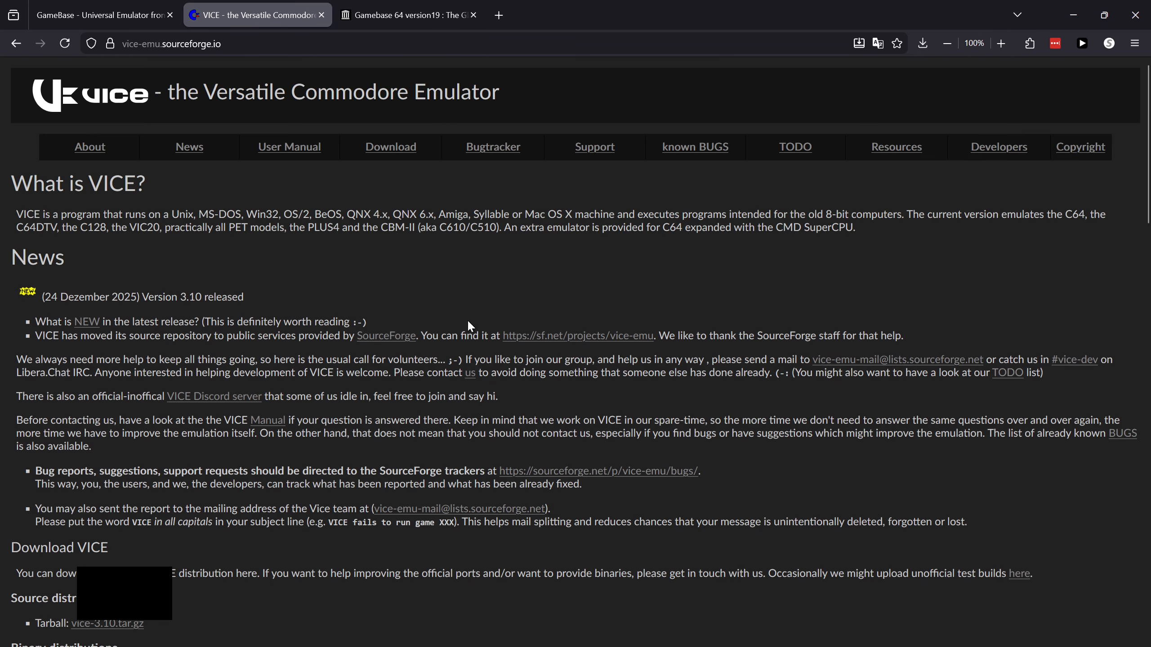
{"action": "scroll", "coordinate": [467, 317], "scroll_direction": "down", "scroll_amount": 4}
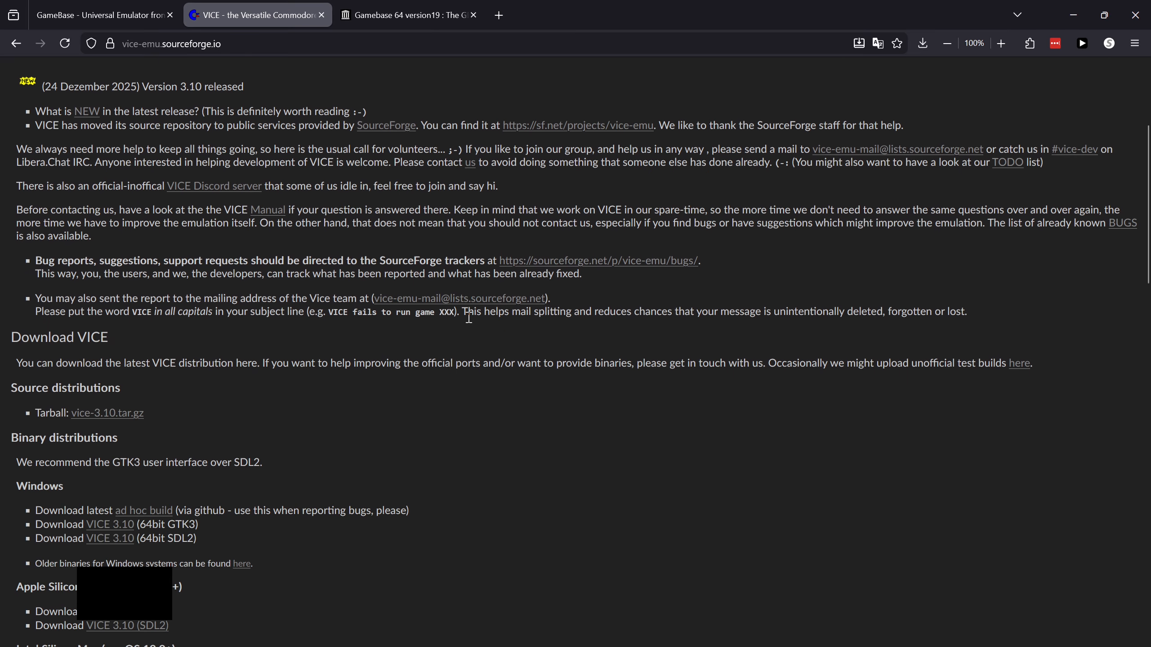
{"action": "scroll", "coordinate": [468, 317], "scroll_direction": "down", "scroll_amount": 2}
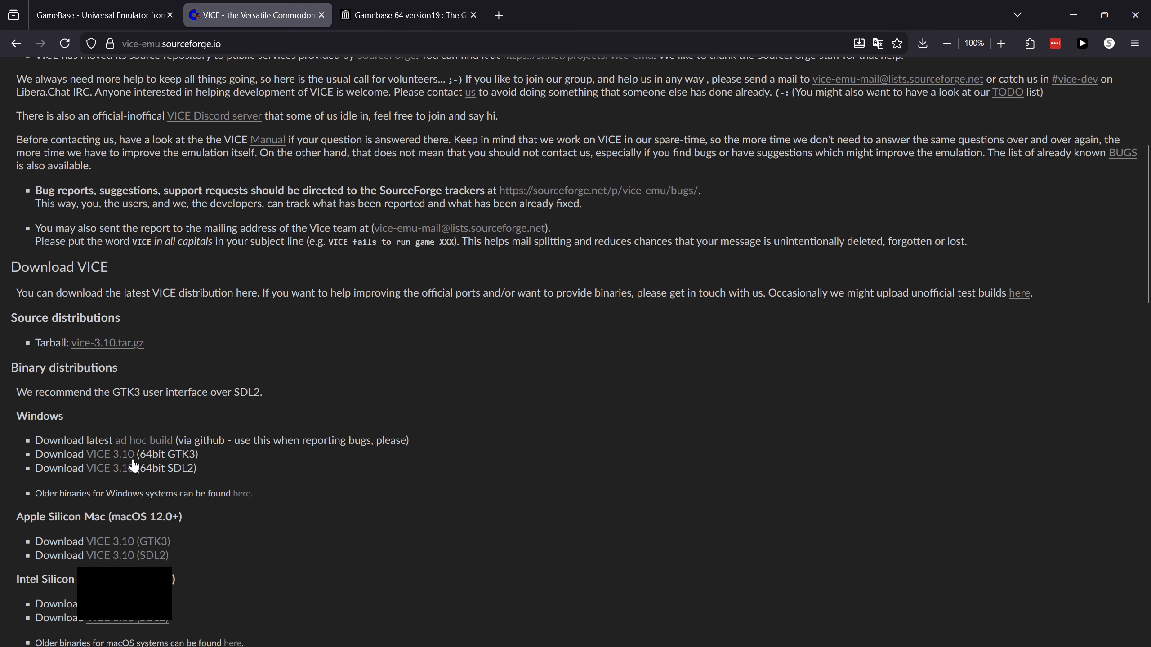
{"action": "scroll", "coordinate": [375, 413], "scroll_direction": "up", "scroll_amount": 3}
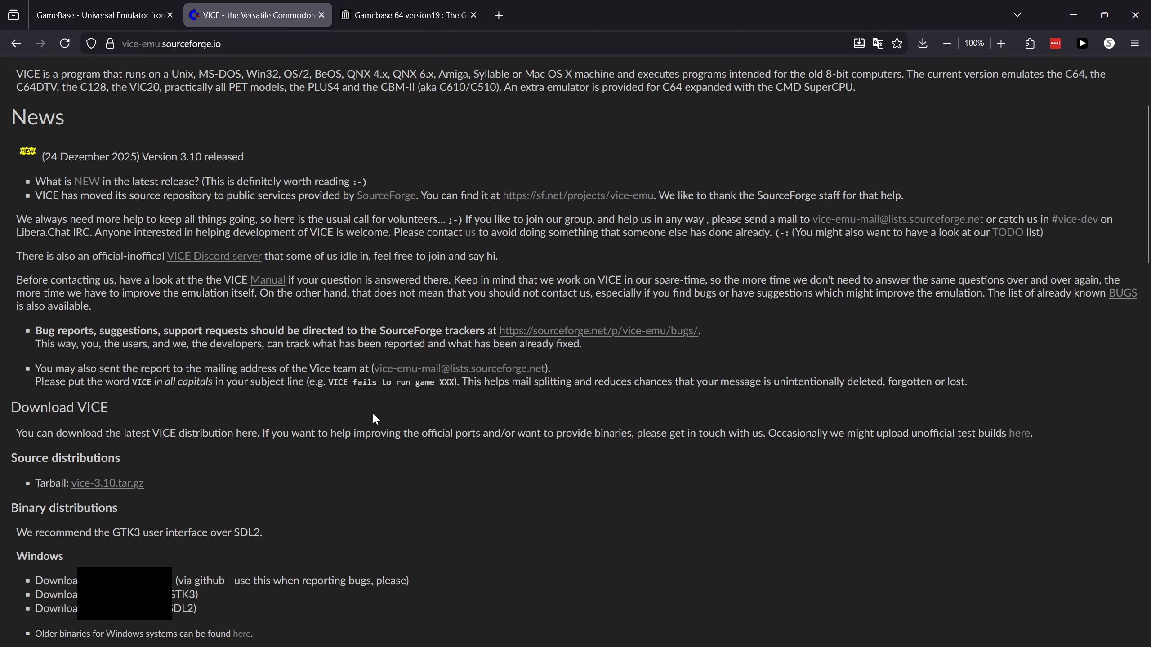
{"action": "scroll", "coordinate": [375, 418], "scroll_direction": "down", "scroll_amount": 3}
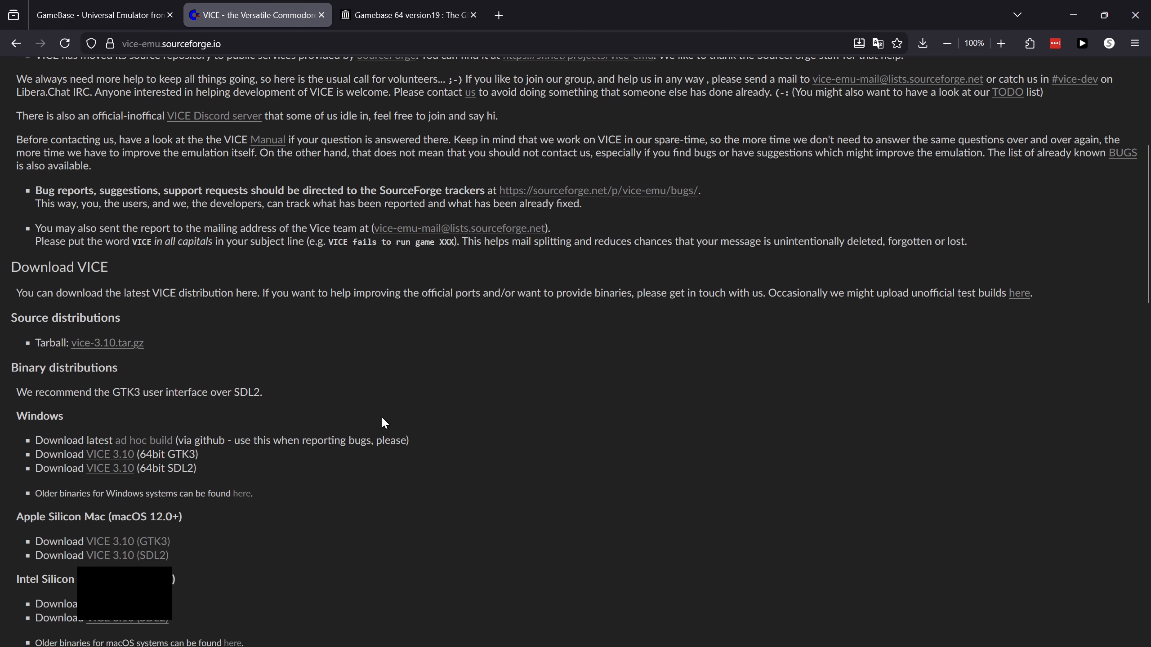
{"action": "scroll", "coordinate": [381, 416], "scroll_direction": "up", "scroll_amount": 3}
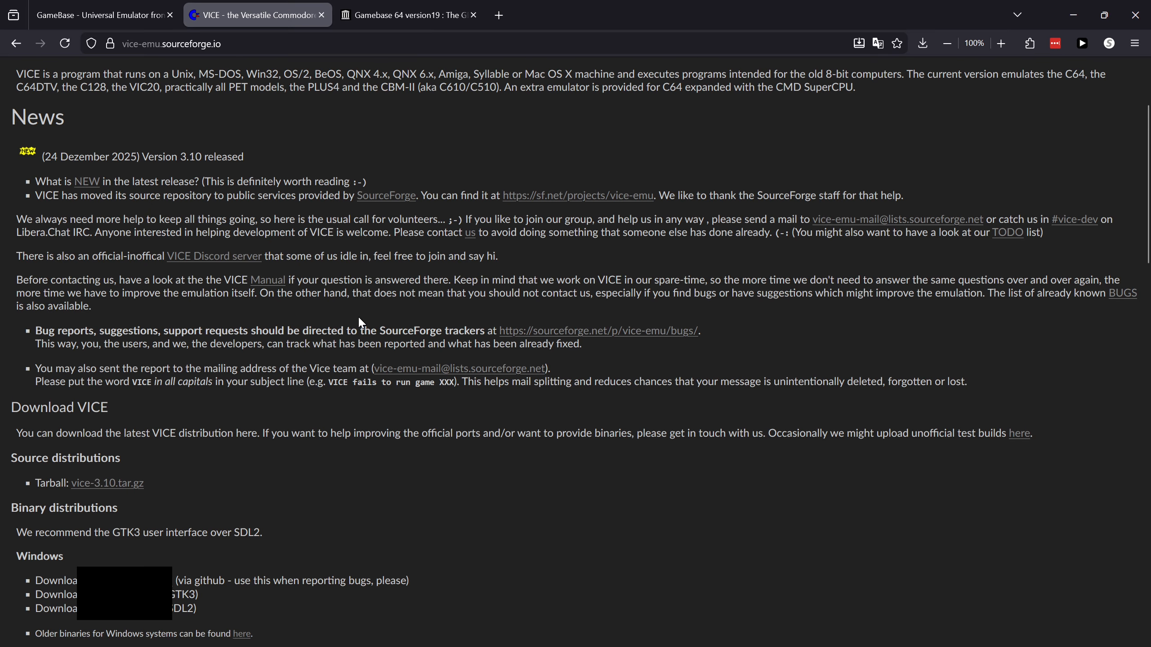
{"action": "scroll", "coordinate": [359, 319], "scroll_direction": "up", "scroll_amount": 2}
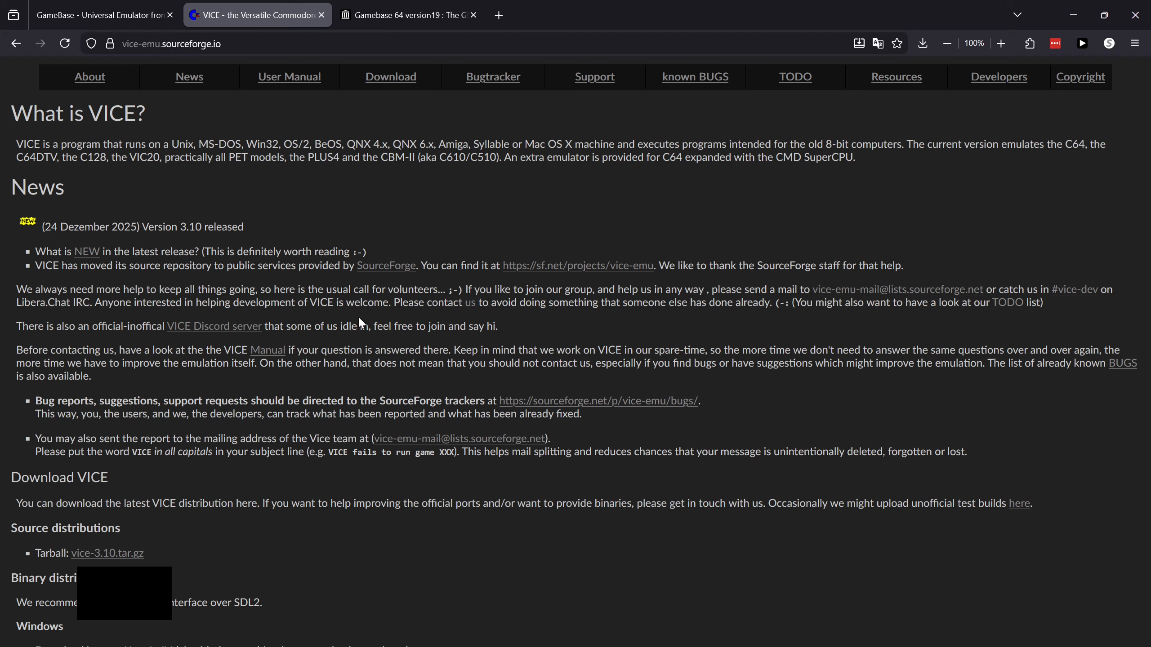
{"action": "scroll", "coordinate": [359, 318], "scroll_direction": "down", "scroll_amount": 2}
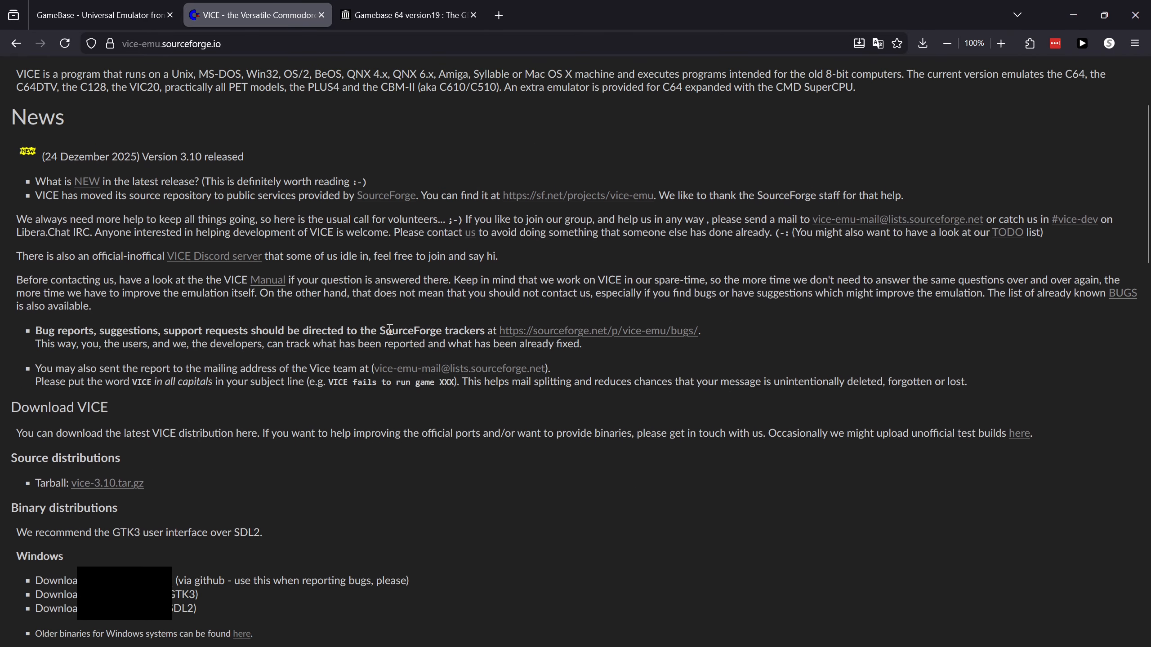
{"action": "scroll", "coordinate": [390, 329], "scroll_direction": "up", "scroll_amount": 2}
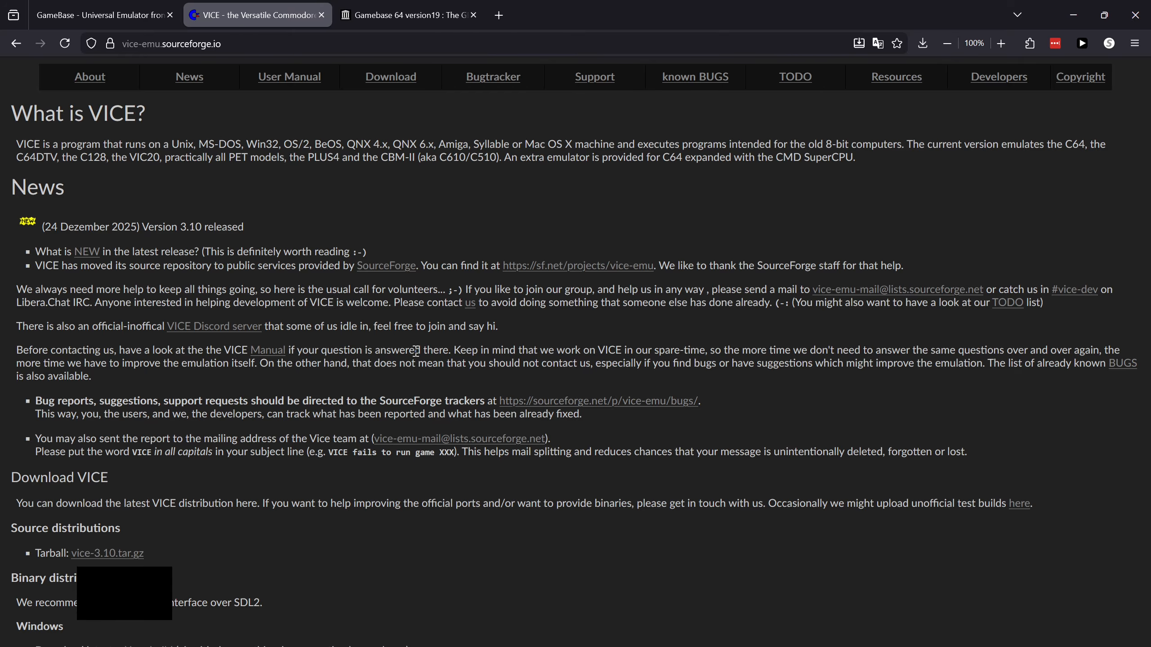
{"action": "key", "text": "ctrl+shift+Tab"}
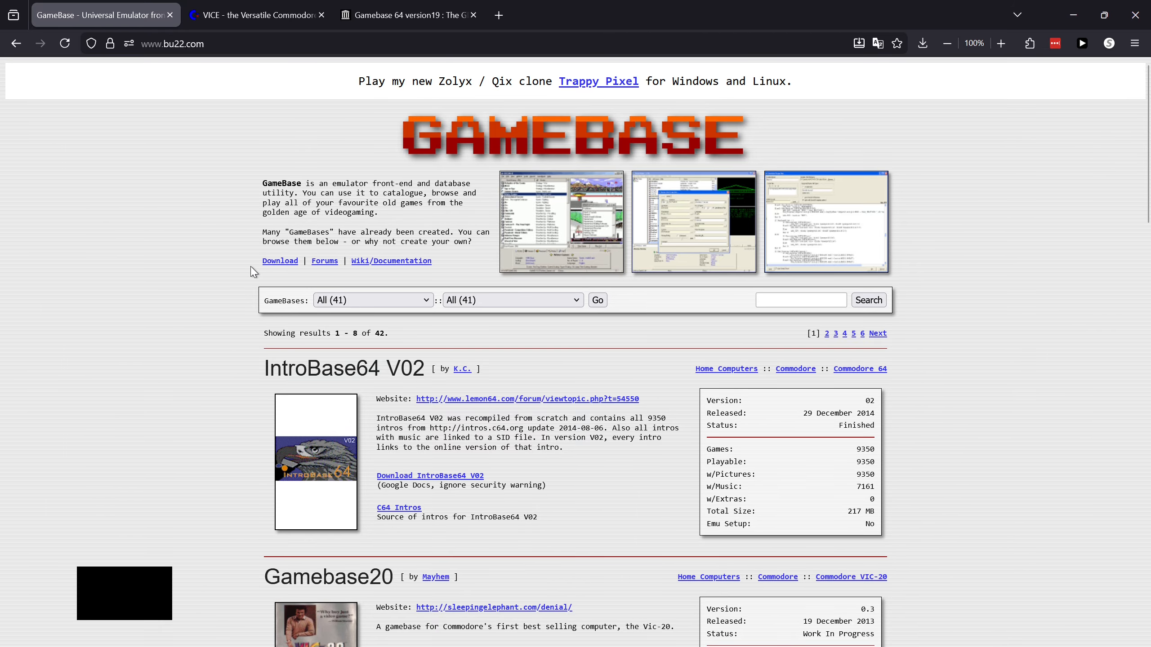
{"action": "key", "text": "ctrl+Tab"}
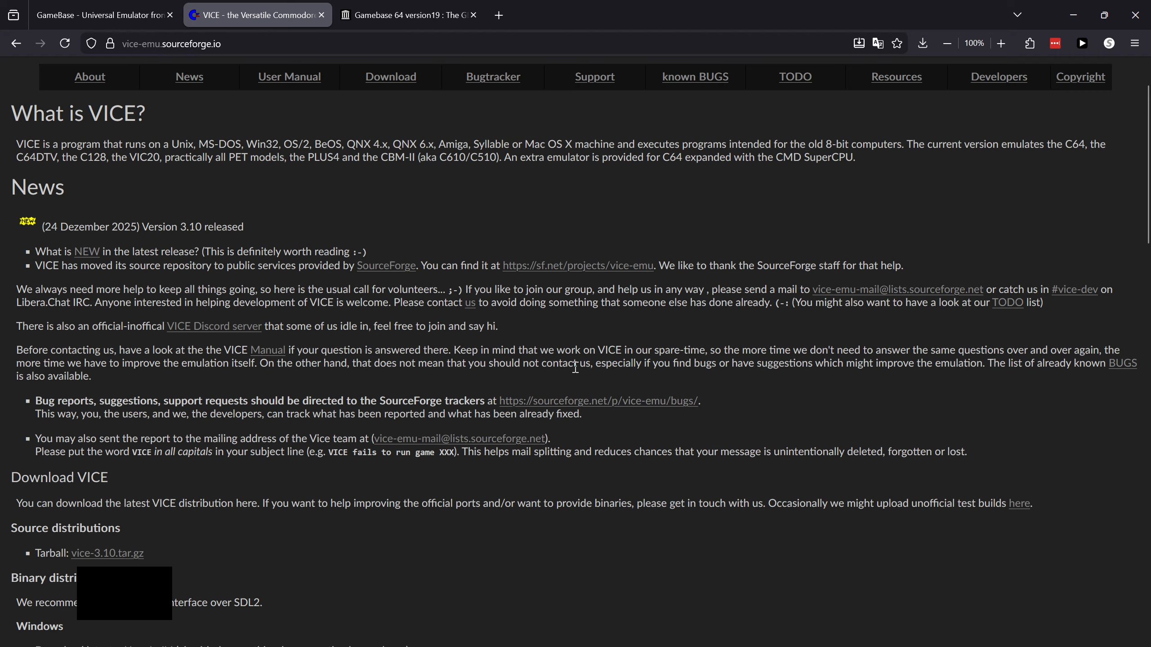
- Open the VICE project's files on SourceForge and go to the releases/binaries/windows folder
{"action": "left_click", "coordinate": [570, 271]}
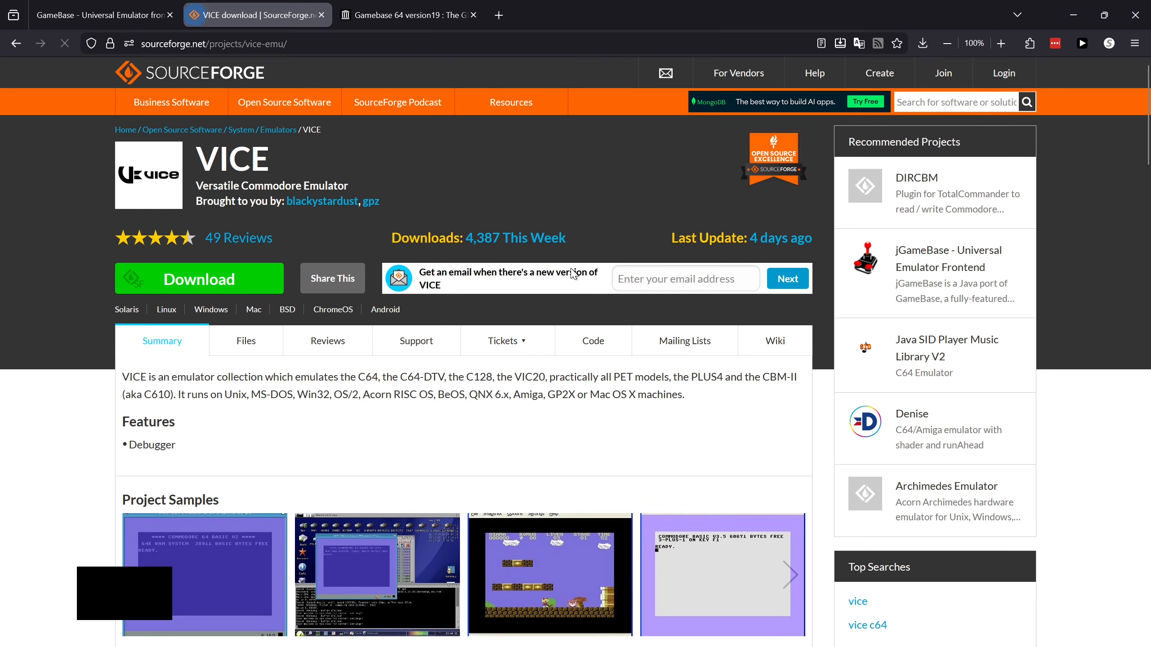
{"action": "scroll", "coordinate": [498, 335], "scroll_direction": "down", "scroll_amount": 1}
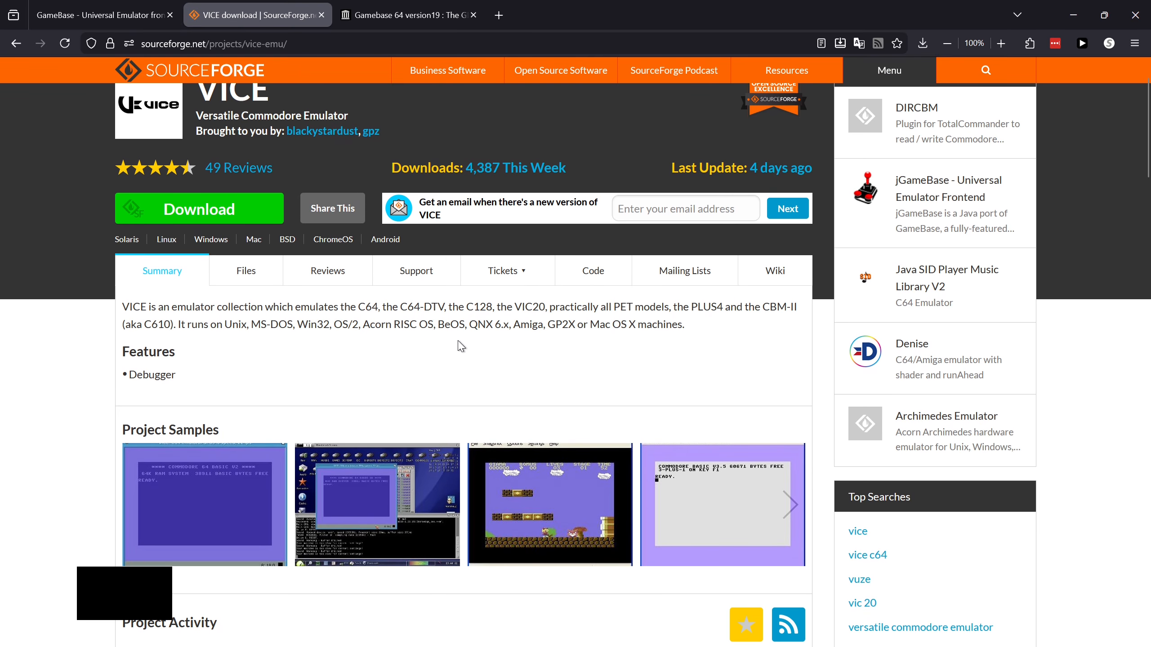
{"action": "left_click", "coordinate": [246, 283]}
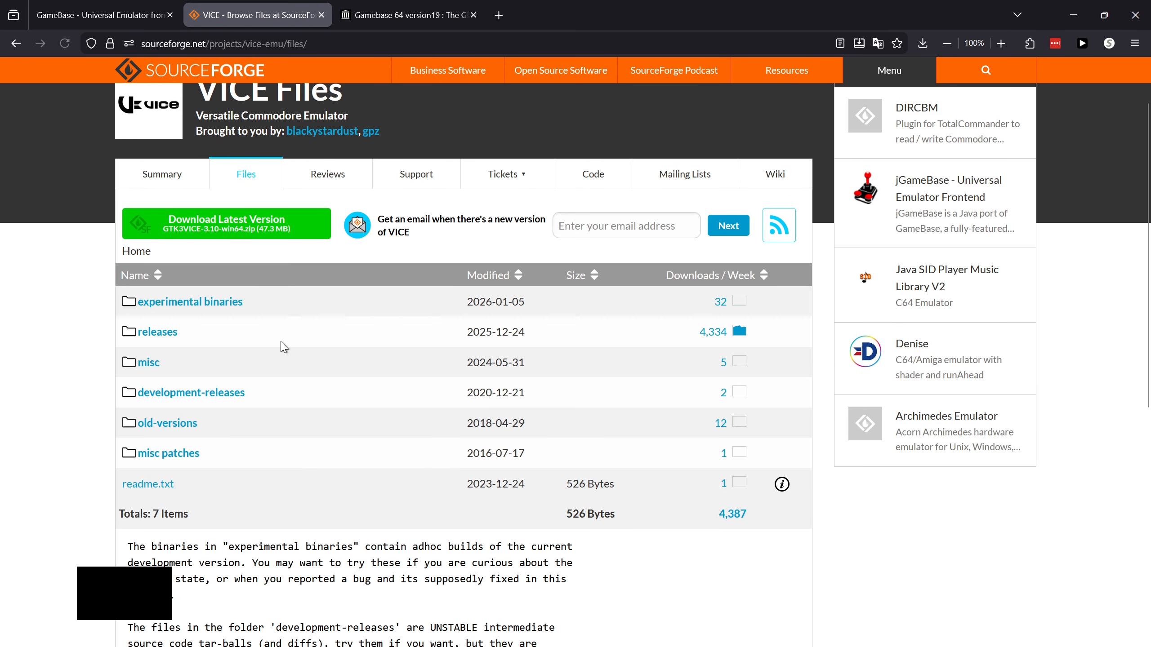
{"action": "left_click", "coordinate": [162, 336]}
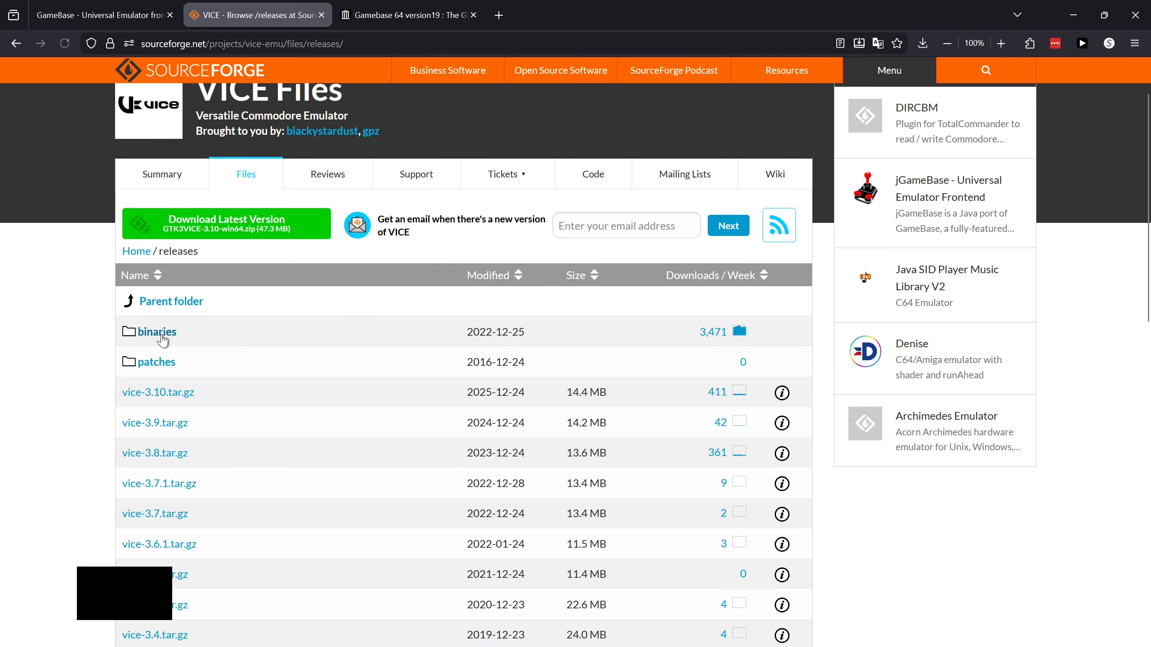
{"action": "left_click", "coordinate": [161, 333]}
{"action": "left_click", "coordinate": [173, 434]}
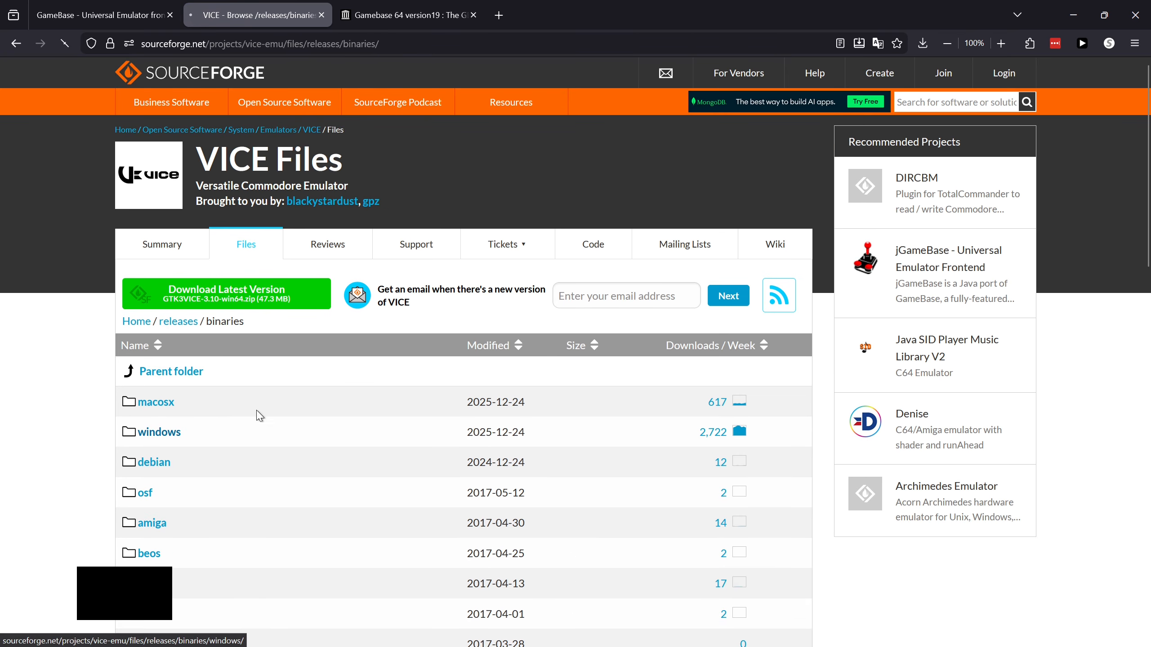
- Download GTK3VICE-3.7.1-win64.zip from the list of Windows binaries
{"action": "scroll", "coordinate": [399, 382], "scroll_direction": "down", "scroll_amount": 10}
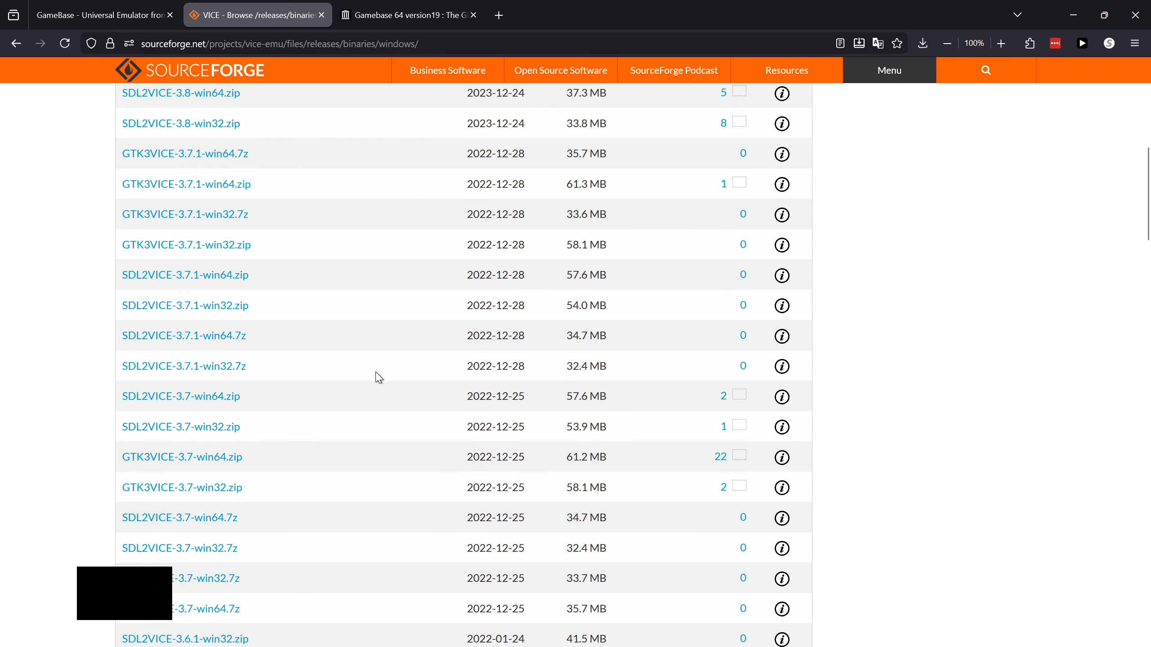
{"action": "scroll", "coordinate": [357, 369], "scroll_direction": "up", "scroll_amount": 2}
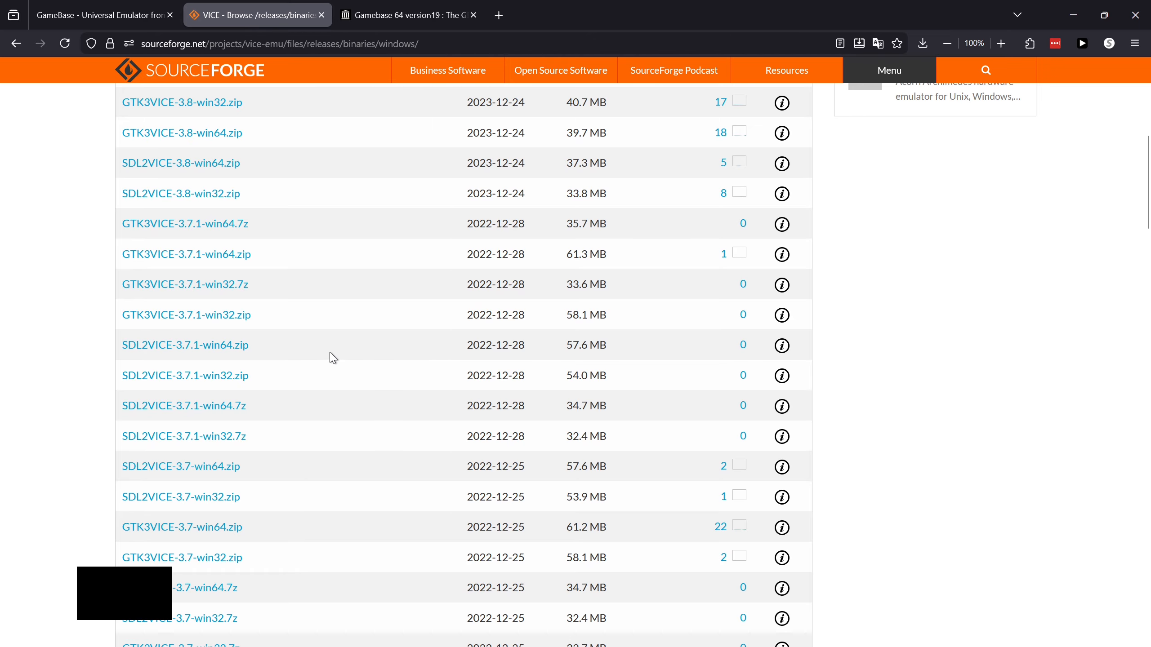
{"action": "scroll", "coordinate": [344, 358], "scroll_direction": "up", "scroll_amount": 2}
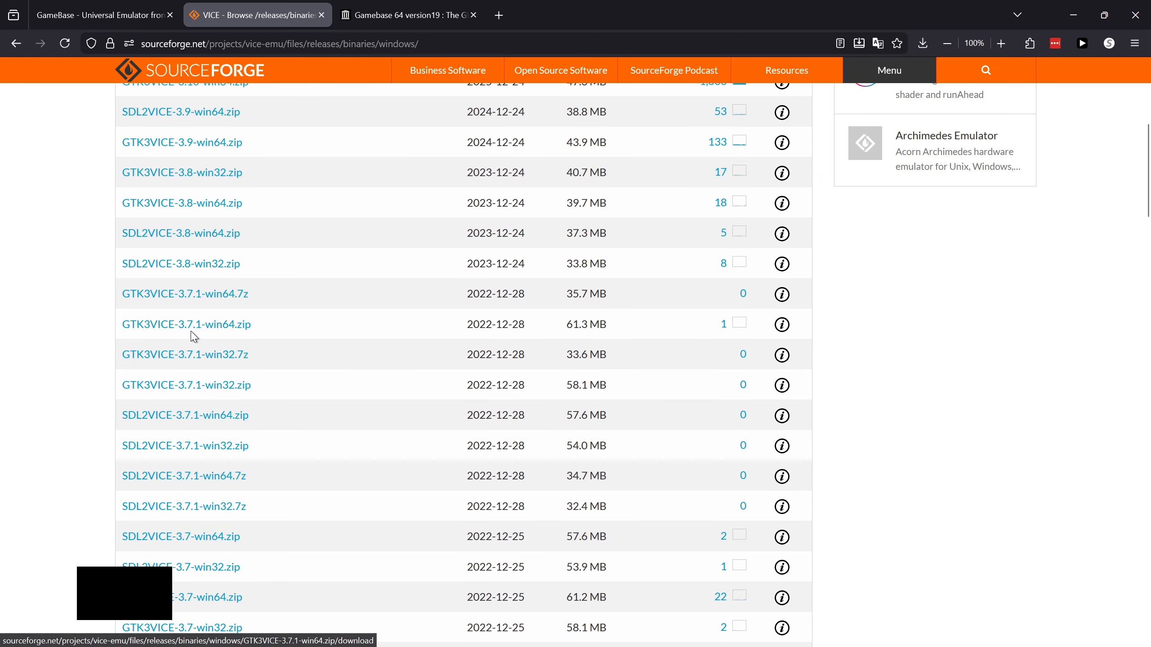
{"action": "left_click", "coordinate": [233, 326]}
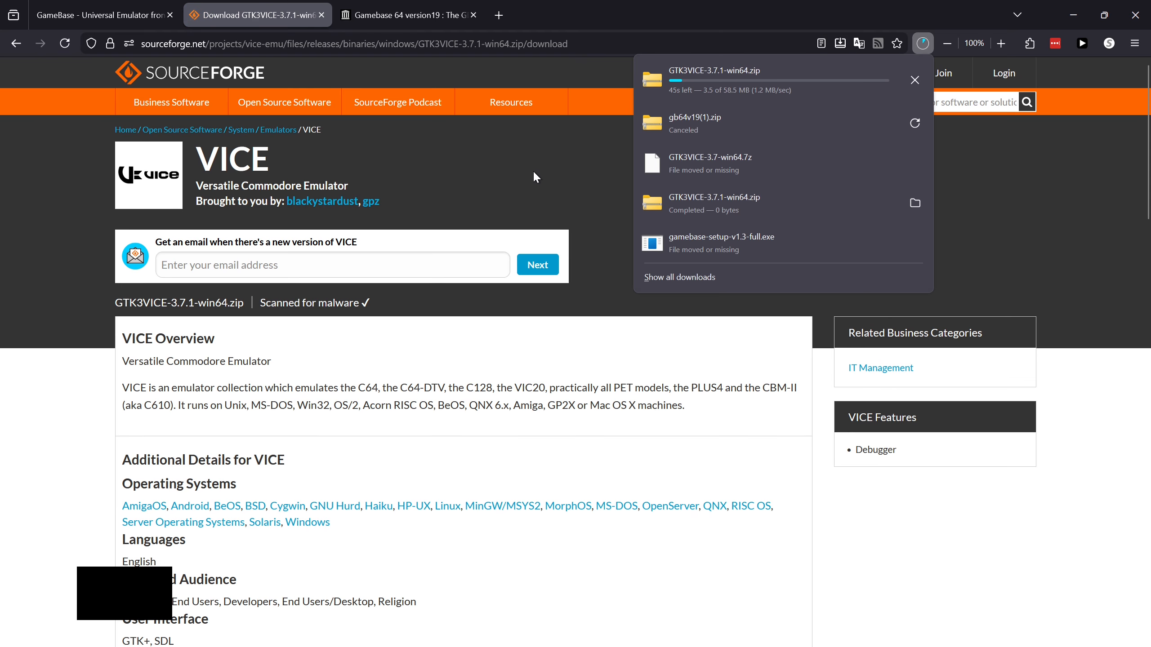
- Follow the download link on the GameBase homepage and download gamebase-setup-v1.3-full.exe from SourceForge
{"action": "left_click", "coordinate": [136, 11]}
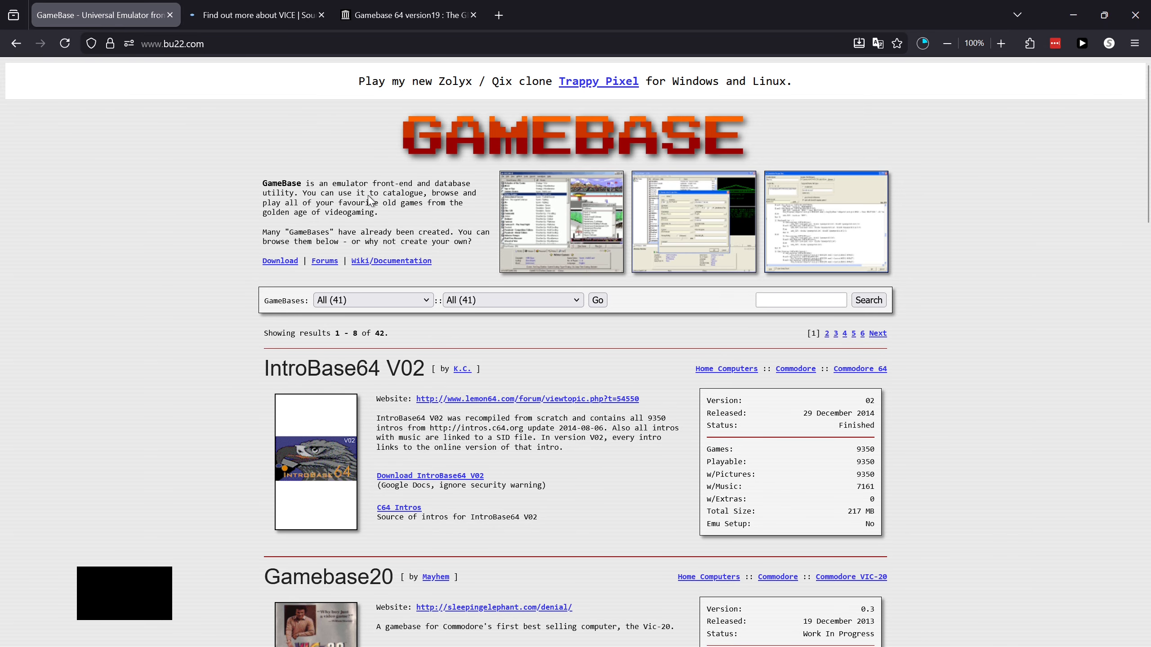
{"action": "left_click", "coordinate": [281, 262]}
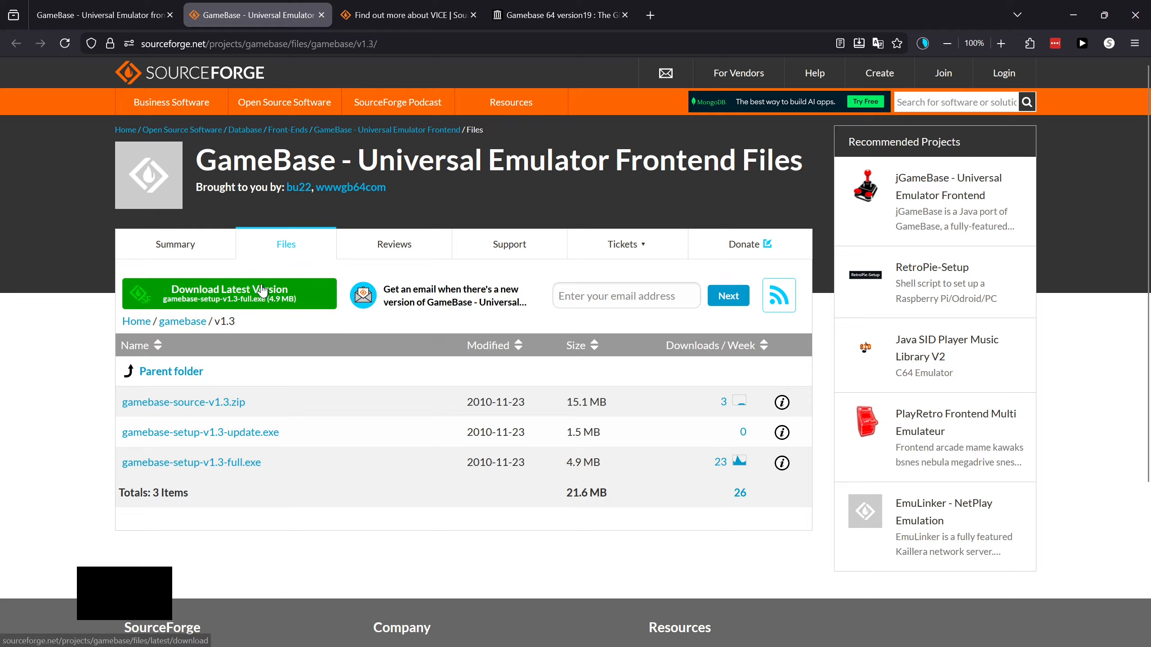
{"action": "left_click", "coordinate": [260, 290]}
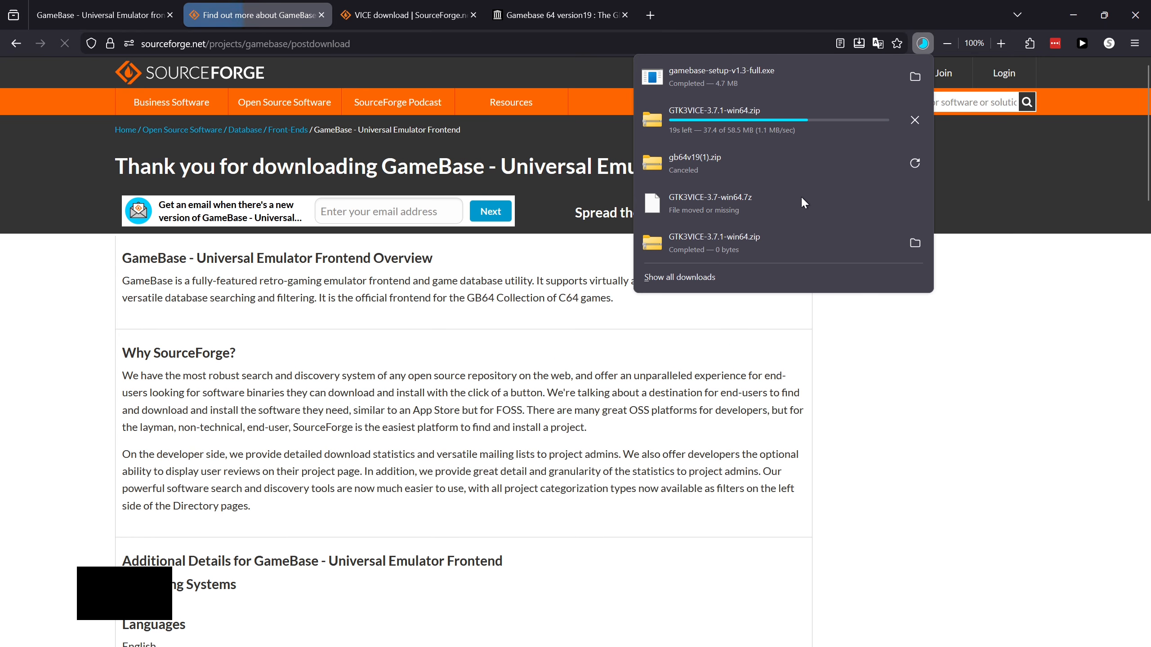
{"action": "left_click", "coordinate": [468, 143]}
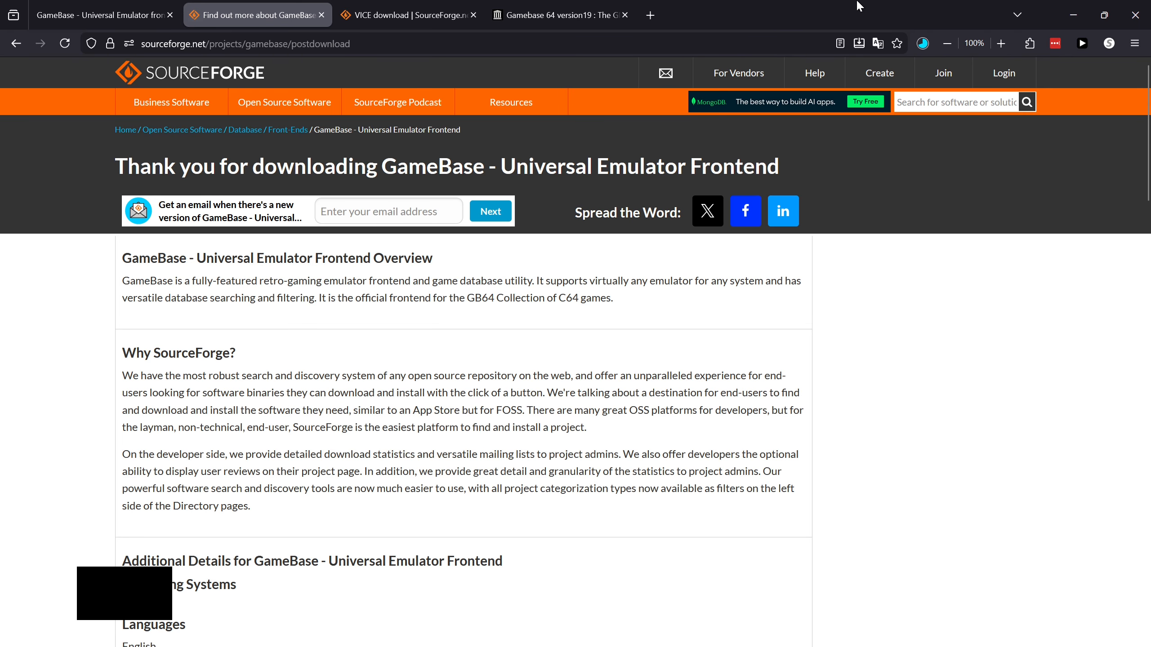
- Show the Downloads folder in File Explorer and close the browser
{"action": "left_click", "coordinate": [112, 633]}
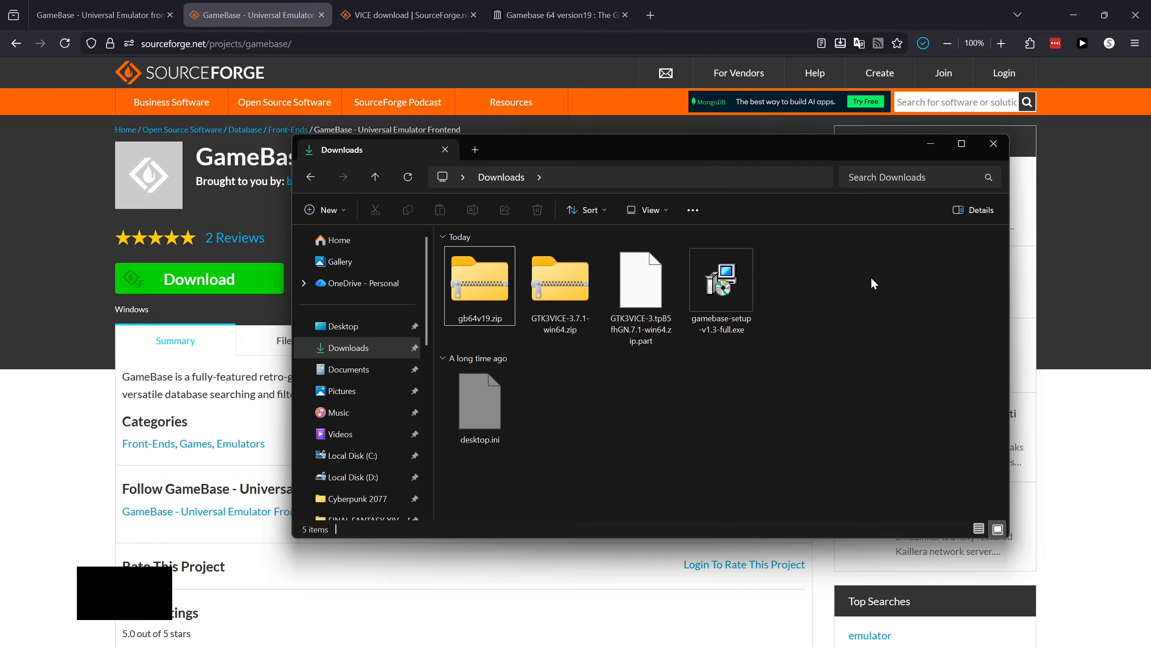
{"action": "left_click", "coordinate": [1131, 20]}
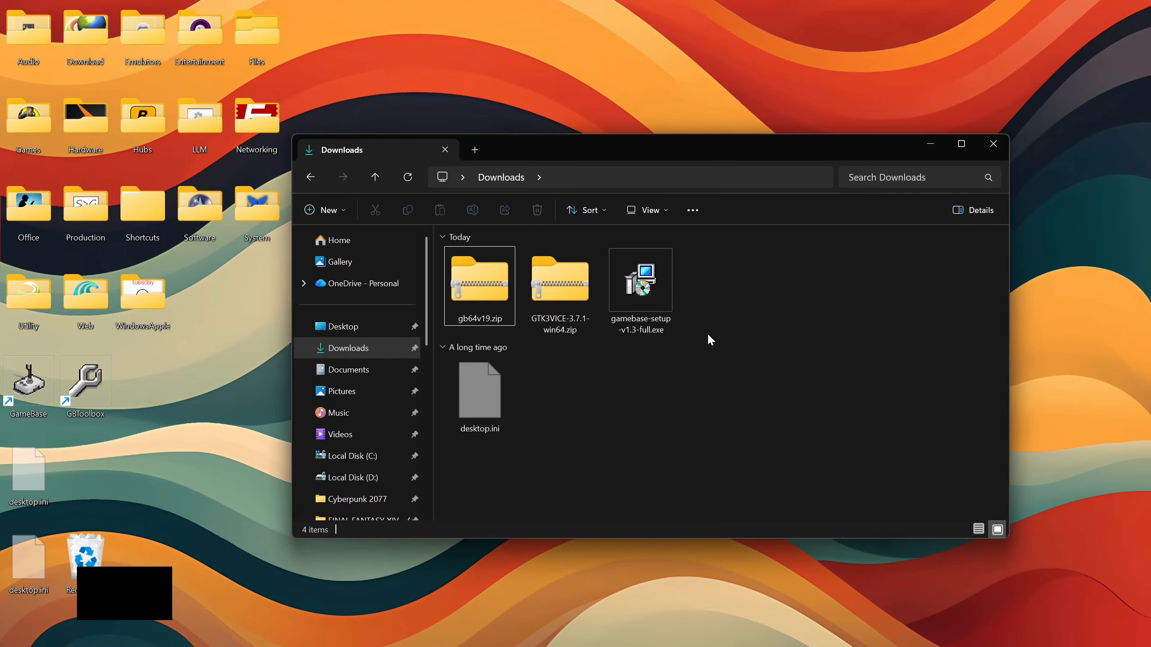
- Delete the GameBase and GBToolbox shortcuts from the desktop
{"action": "left_click_drag", "start_coordinate": [185, 421], "coordinate": [15, 383]}
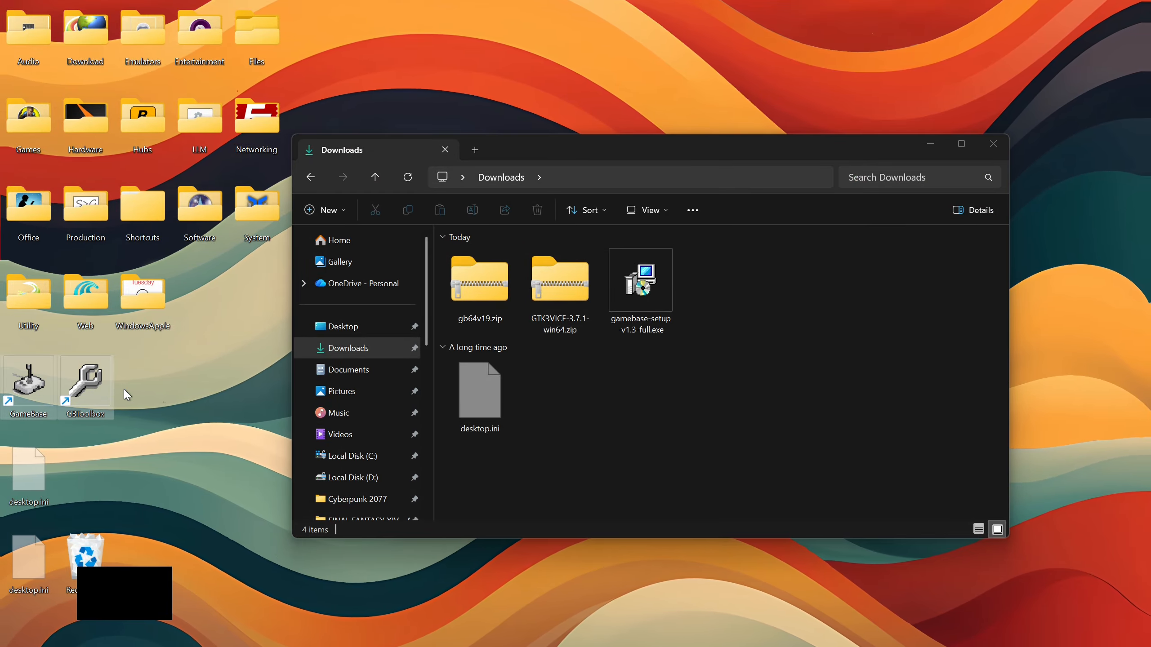
{"action": "key", "text": "Delete"}
{"action": "key", "text": "Return"}
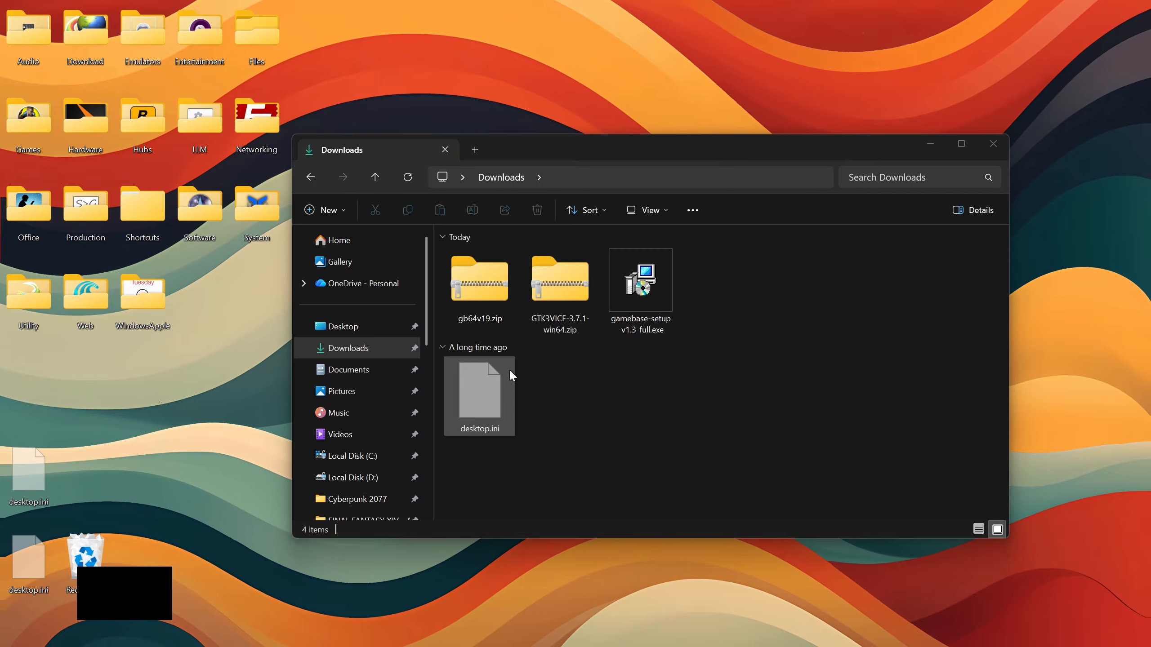
- Create a new folder named Commodore64 inside the Emulators folder
{"action": "scroll", "coordinate": [399, 389], "scroll_direction": "down", "scroll_amount": 6}
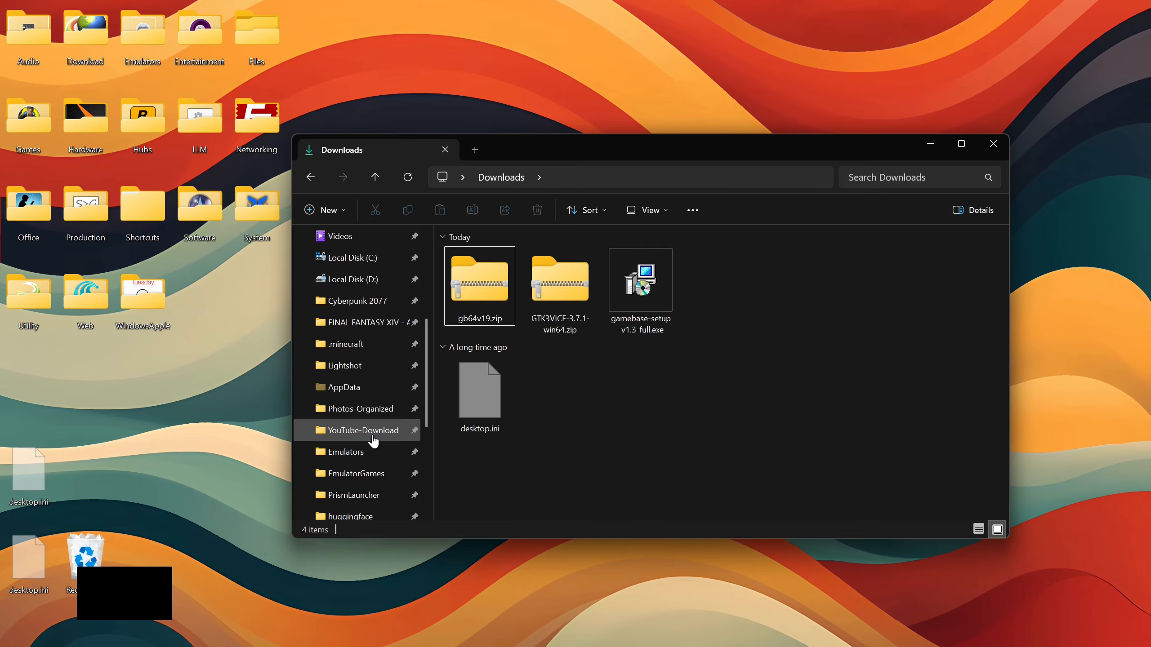
{"action": "scroll", "coordinate": [353, 363], "scroll_direction": "up", "scroll_amount": 3}
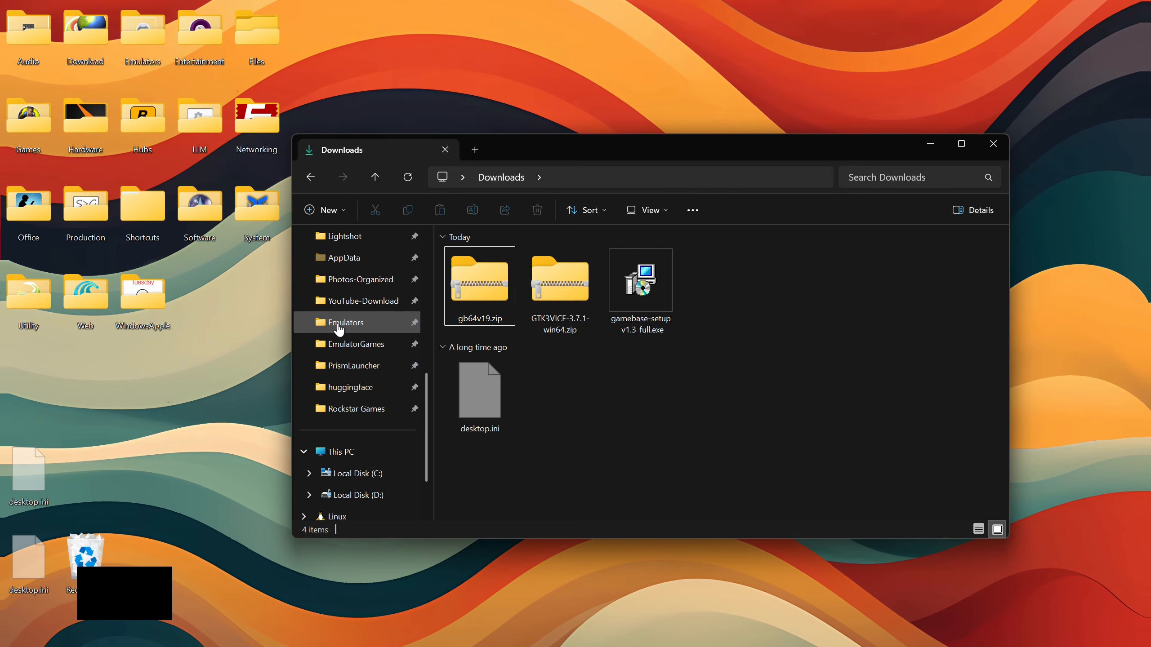
{"action": "left_click", "coordinate": [338, 322]}
{"action": "right_click", "coordinate": [944, 357]}
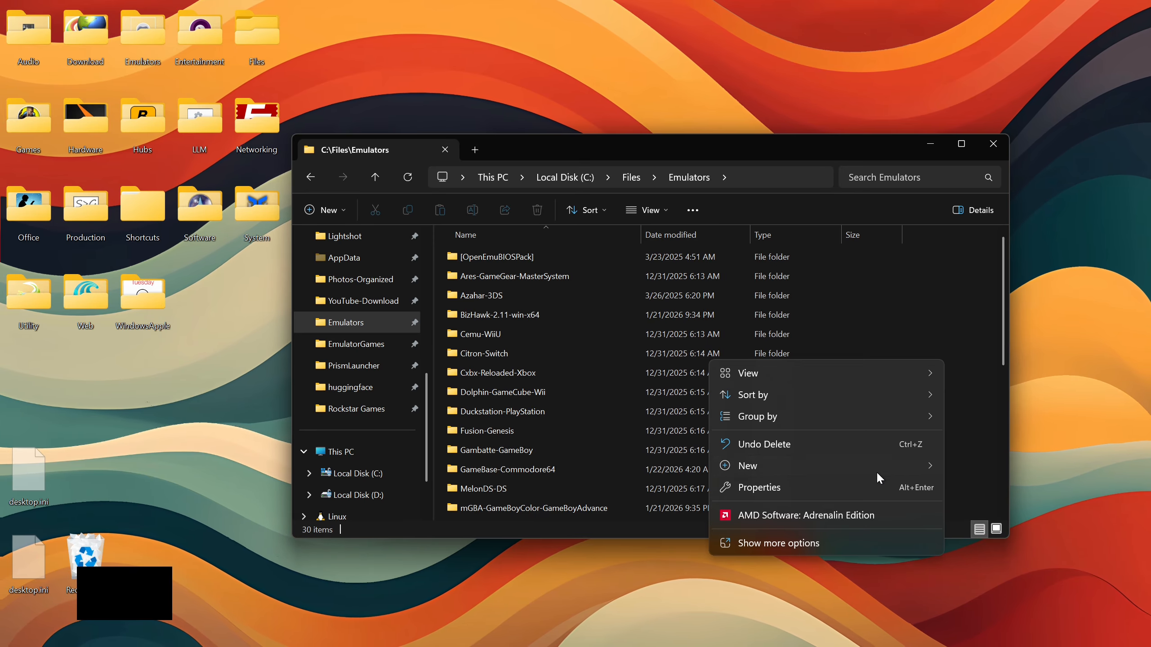
{"action": "mouse_move", "coordinate": [876, 471]}
{"action": "left_click", "coordinate": [983, 167]}
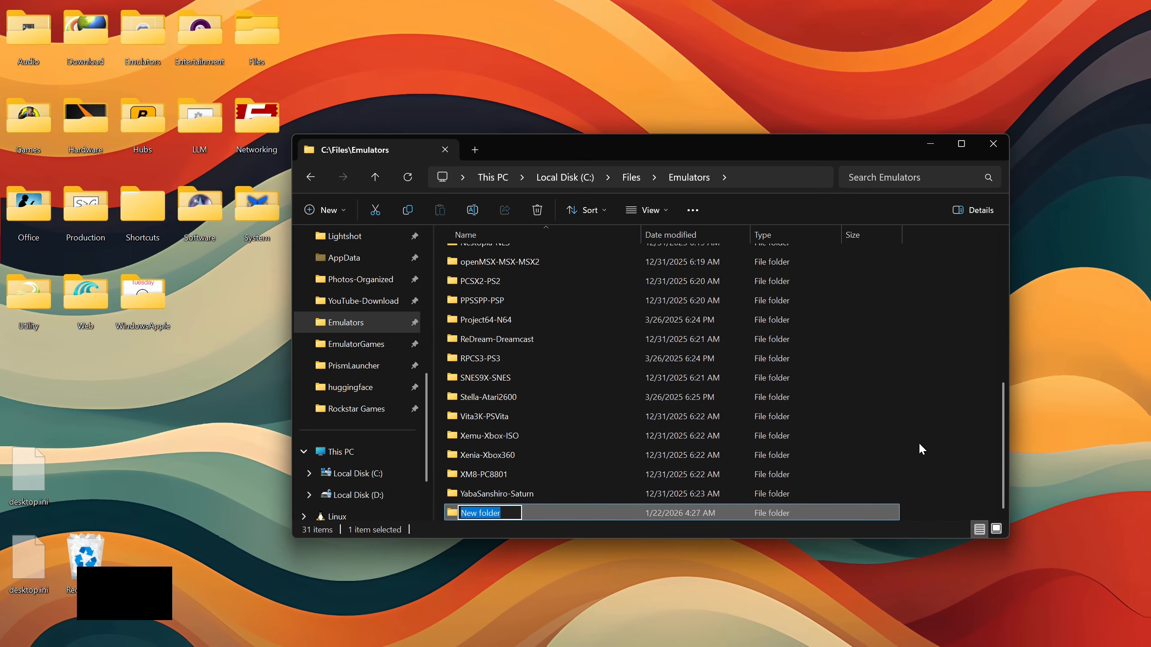
{"action": "type", "text": "Commod"}
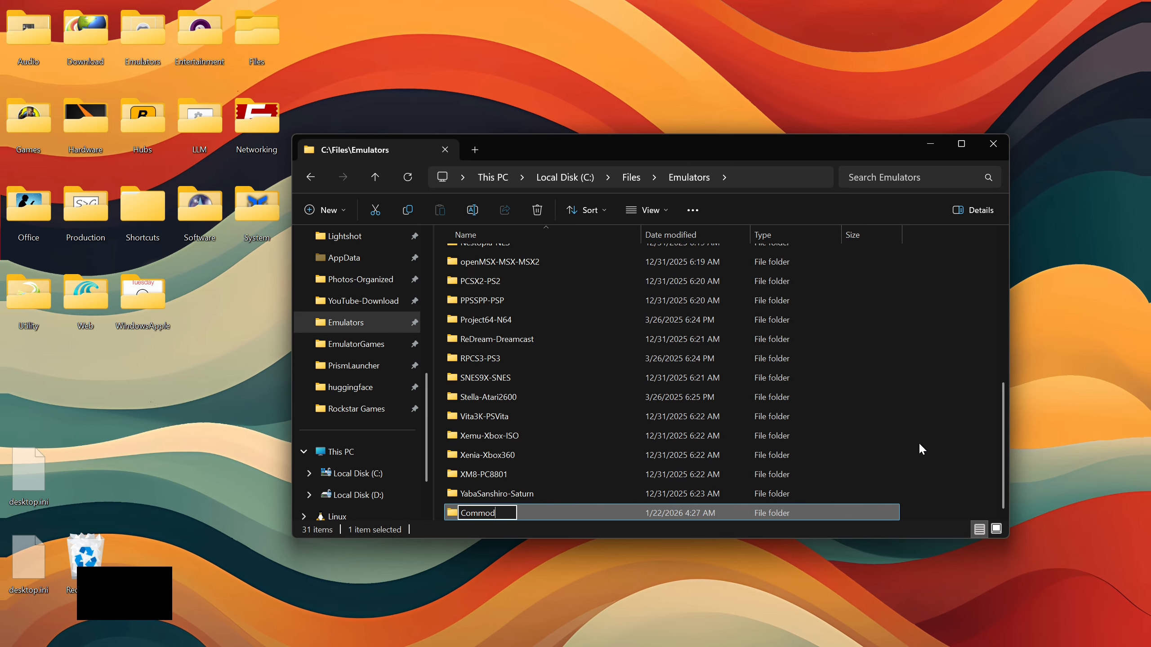
{"action": "type", "text": "ore64"}
{"action": "key", "text": "Return"}
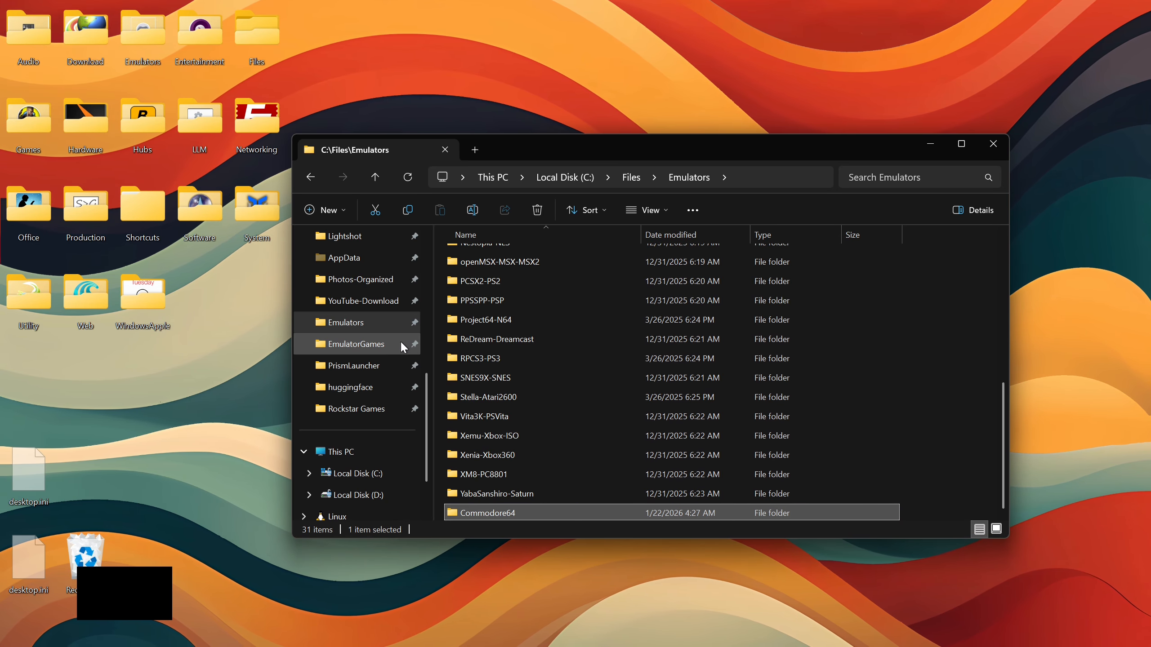
- Go back to the Downloads folder and launch the gamebase-setup-v1.3-full.exe installer
{"action": "scroll", "coordinate": [362, 326], "scroll_direction": "up", "scroll_amount": 3}
{"action": "scroll", "coordinate": [367, 323], "scroll_direction": "up", "scroll_amount": 3}
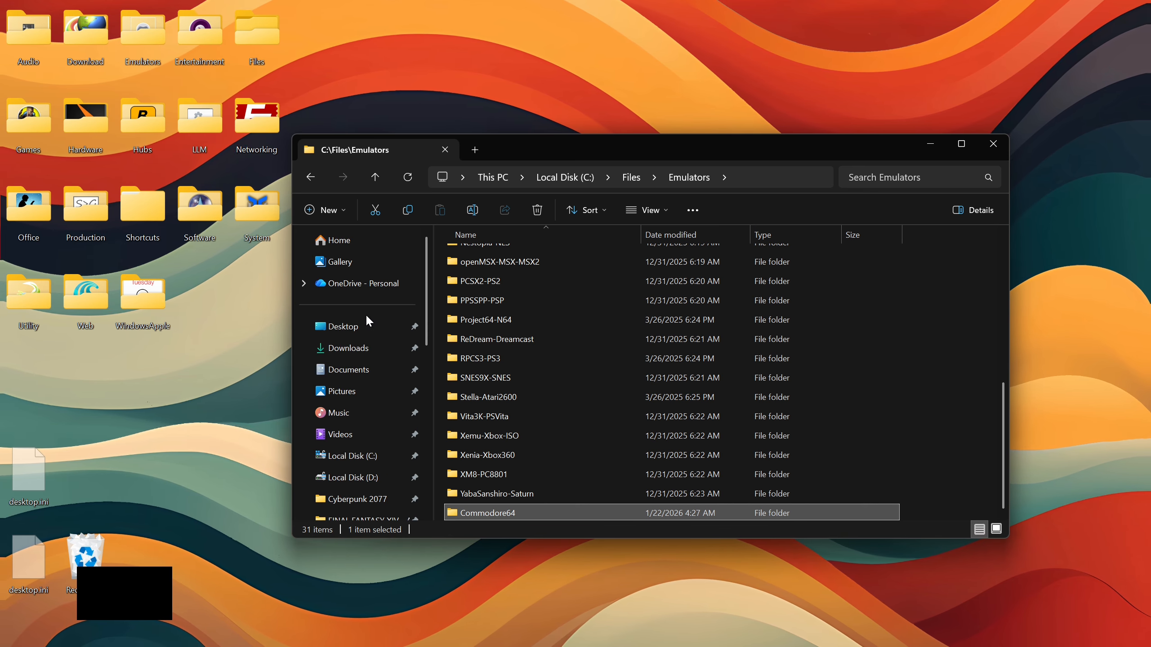
{"action": "left_click", "coordinate": [358, 348]}
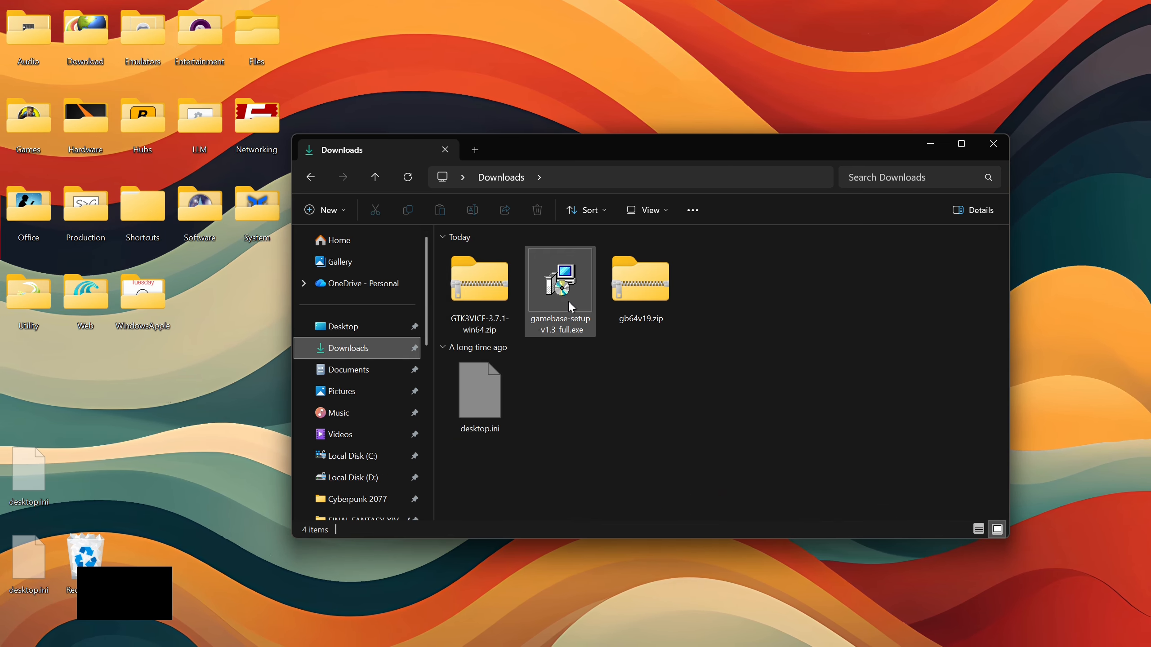
{"action": "left_click", "coordinate": [547, 295]}
{"action": "left_click", "coordinate": [547, 295]}
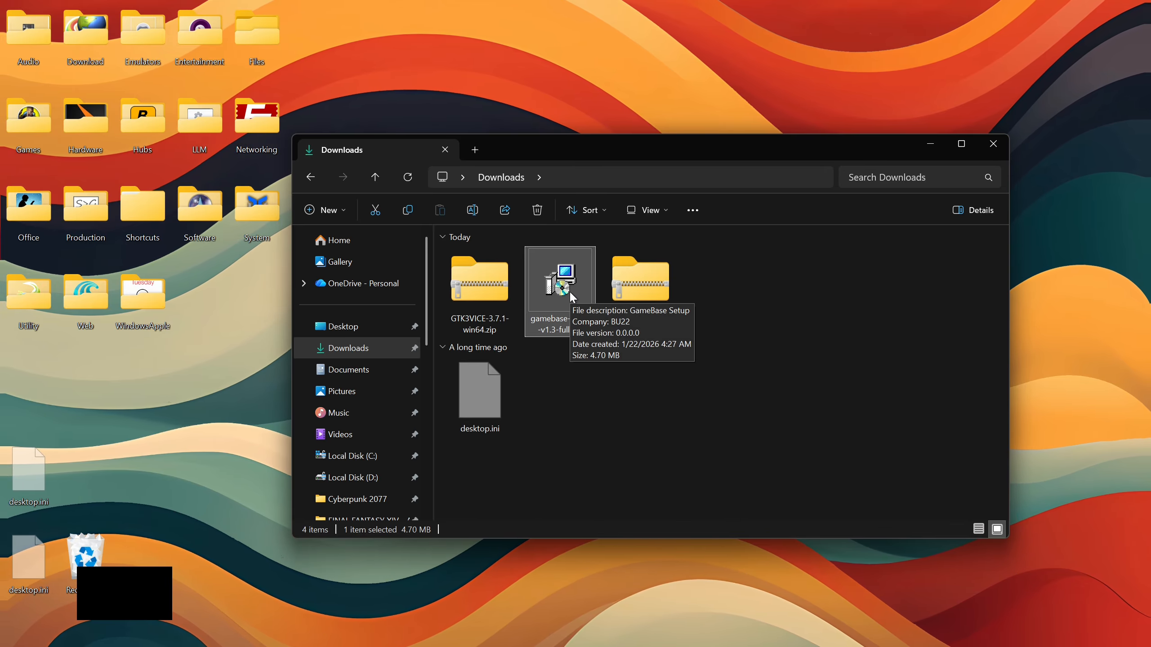
{"action": "right_click", "coordinate": [569, 290]}
{"action": "left_click", "coordinate": [669, 394]}
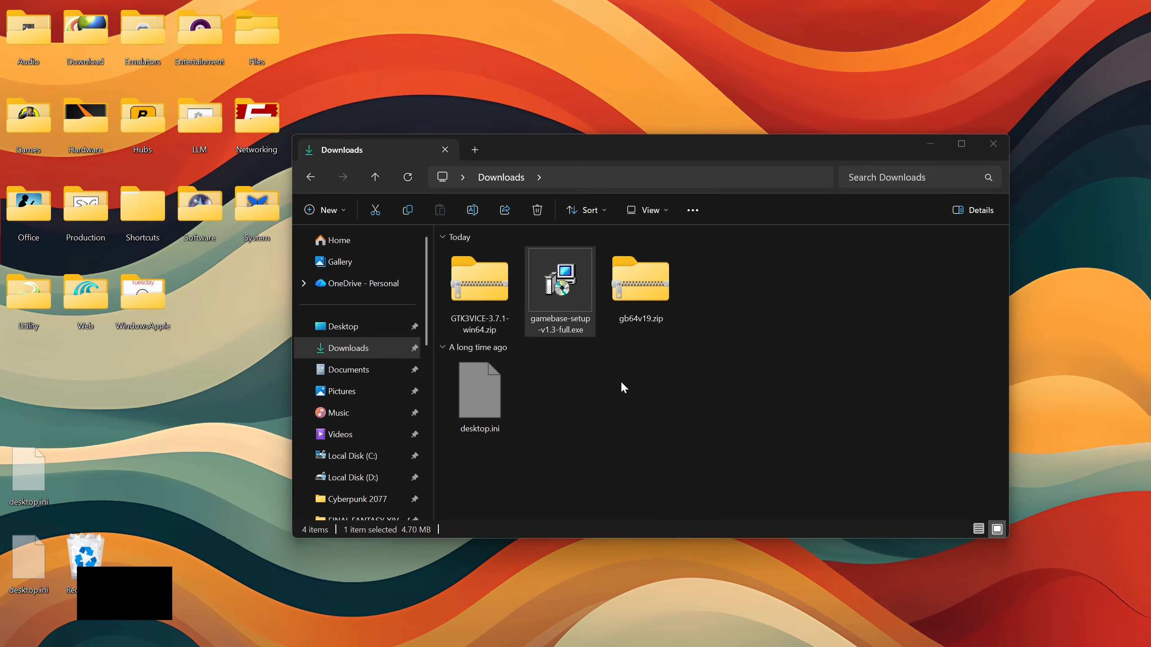
- Accept the GameBase license agreement and continue through the setup wizard to the destination selection
{"action": "left_click", "coordinate": [658, 441]}
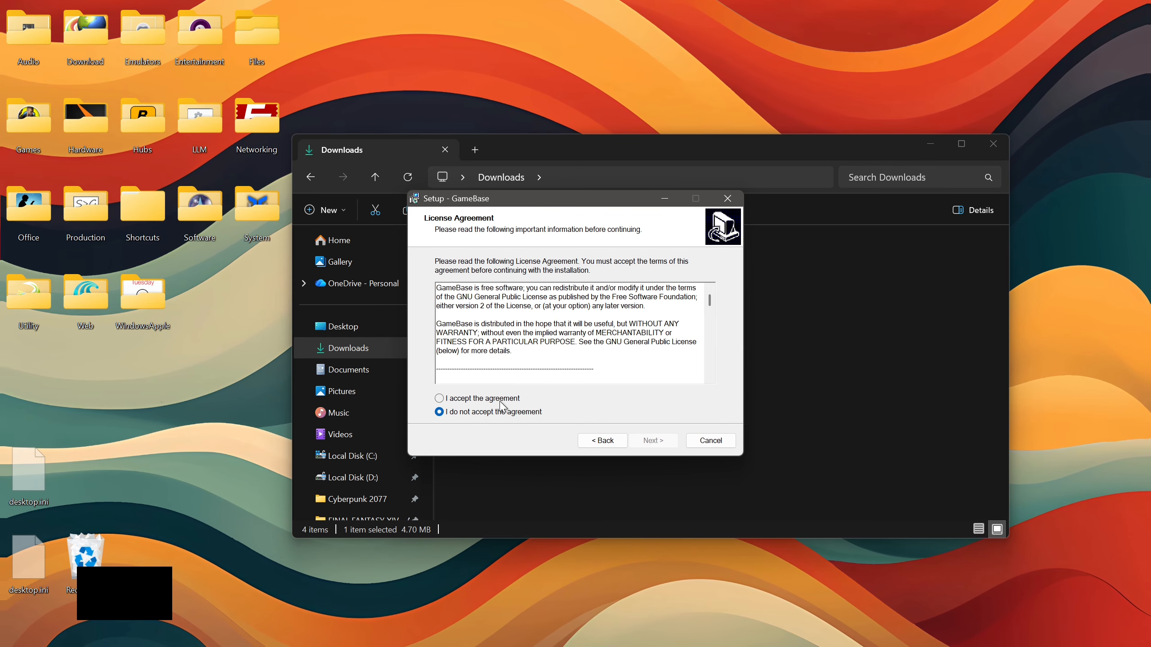
{"action": "left_click", "coordinate": [501, 399]}
{"action": "left_click", "coordinate": [640, 438]}
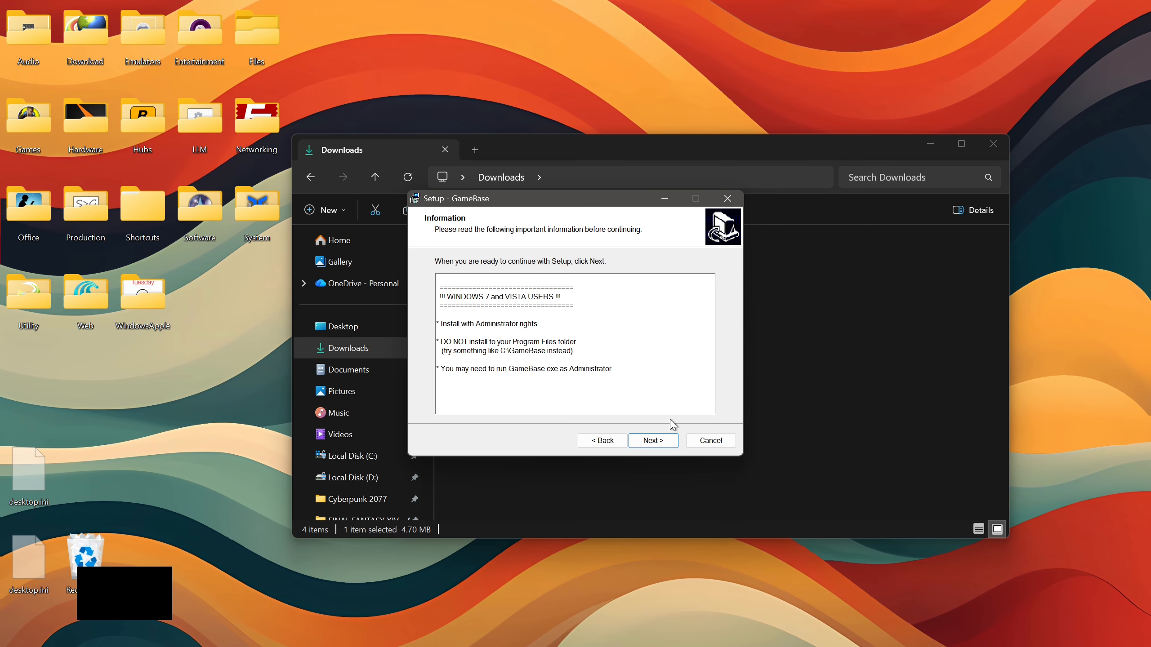
{"action": "left_click", "coordinate": [652, 441]}
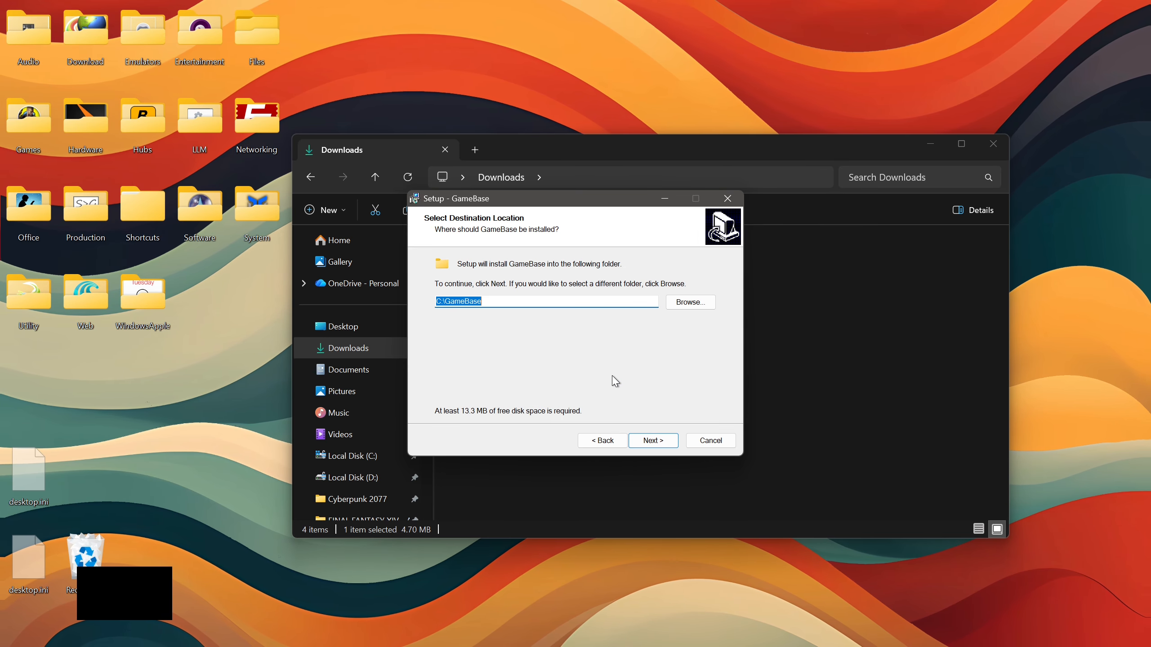
- Set the GameBase install location to C:\Files\Emulators\Commodore64 without the GameBase subfolder and agree to use the existing folder
{"action": "left_click", "coordinate": [690, 302]}
{"action": "left_click", "coordinate": [476, 265]}
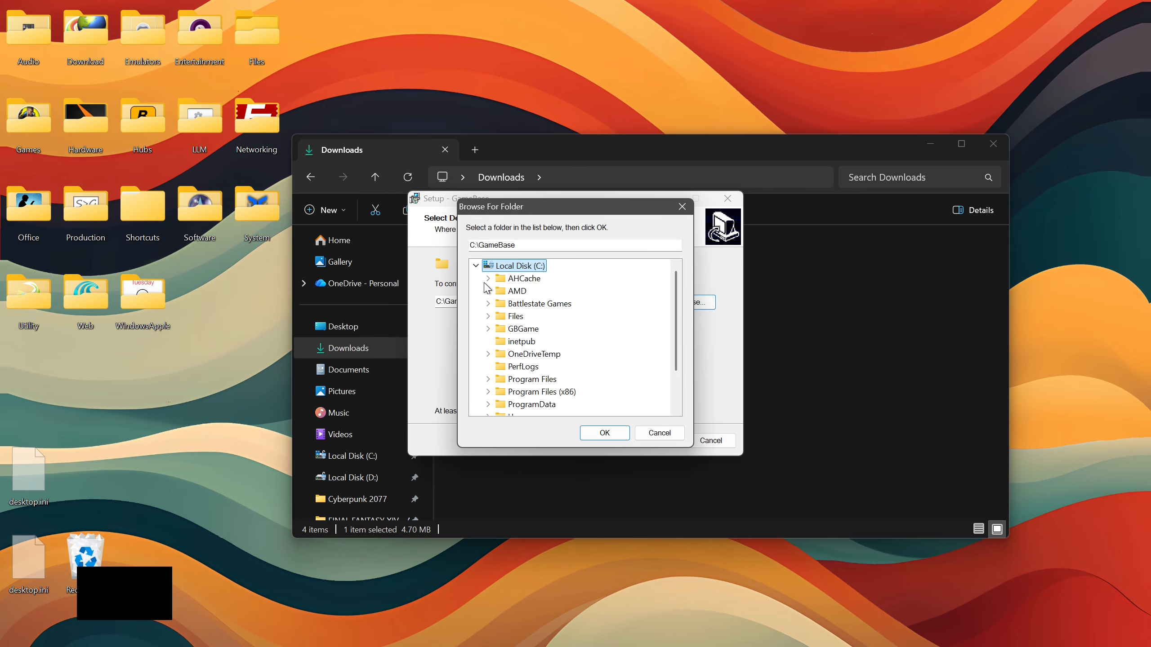
{"action": "left_click", "coordinate": [488, 316]}
{"action": "left_click", "coordinate": [501, 328]}
{"action": "left_click", "coordinate": [559, 354]}
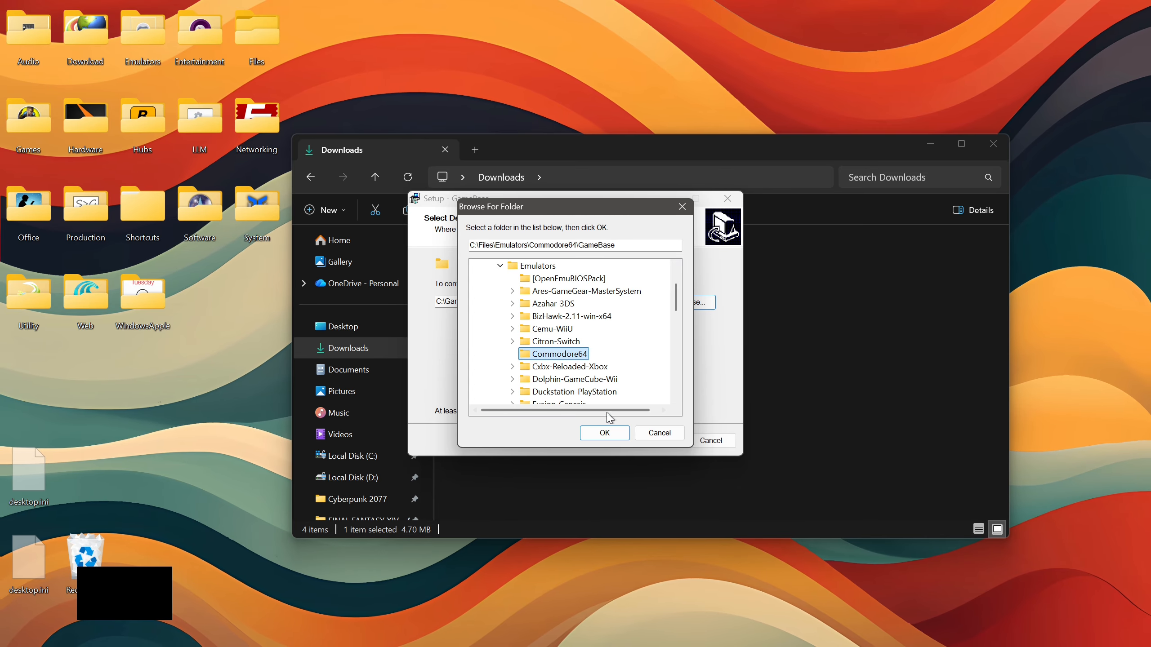
{"action": "left_click", "coordinate": [604, 433]}
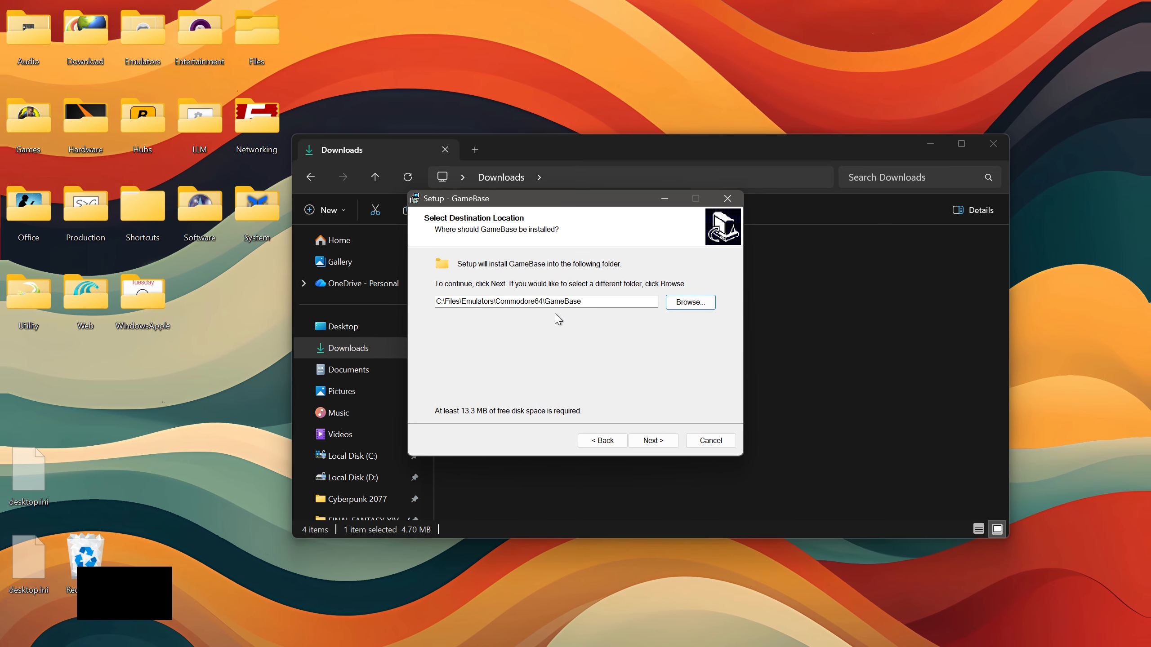
{"action": "left_click_drag", "start_coordinate": [584, 302], "coordinate": [546, 303]}
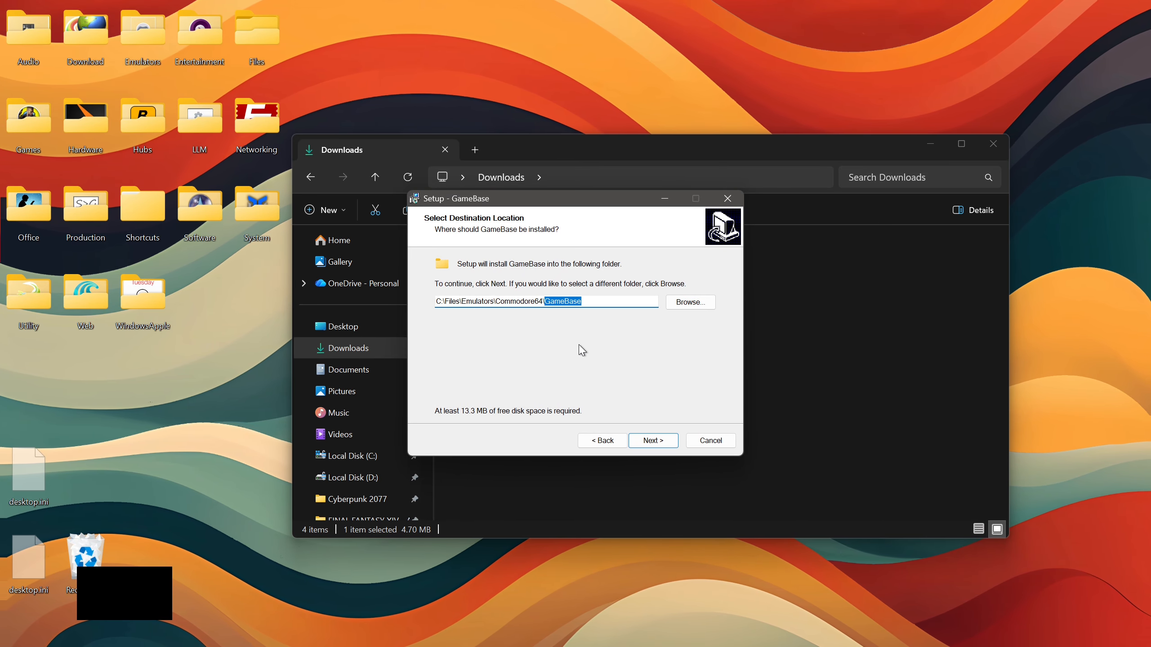
{"action": "key", "text": "BackSpace"}
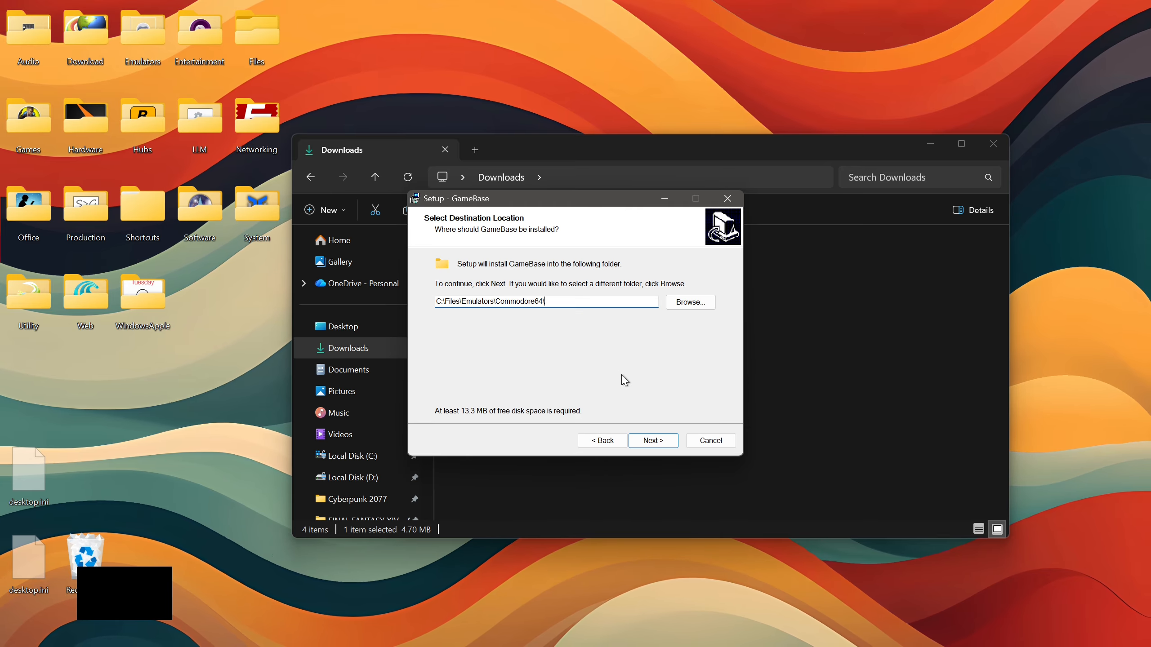
{"action": "left_click", "coordinate": [650, 438]}
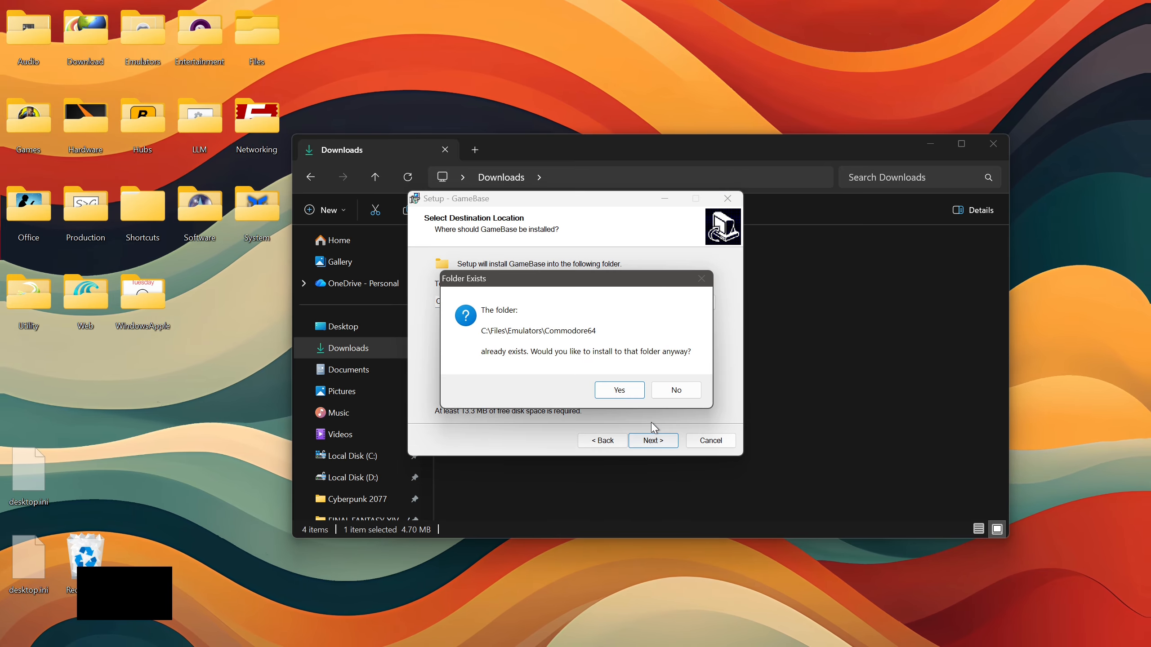
{"action": "left_click", "coordinate": [627, 392]}
- Install GameBase with a desktop icon, ignore the msjtes40.dll registration error and finish the setup wizard
{"action": "left_click", "coordinate": [633, 438]}
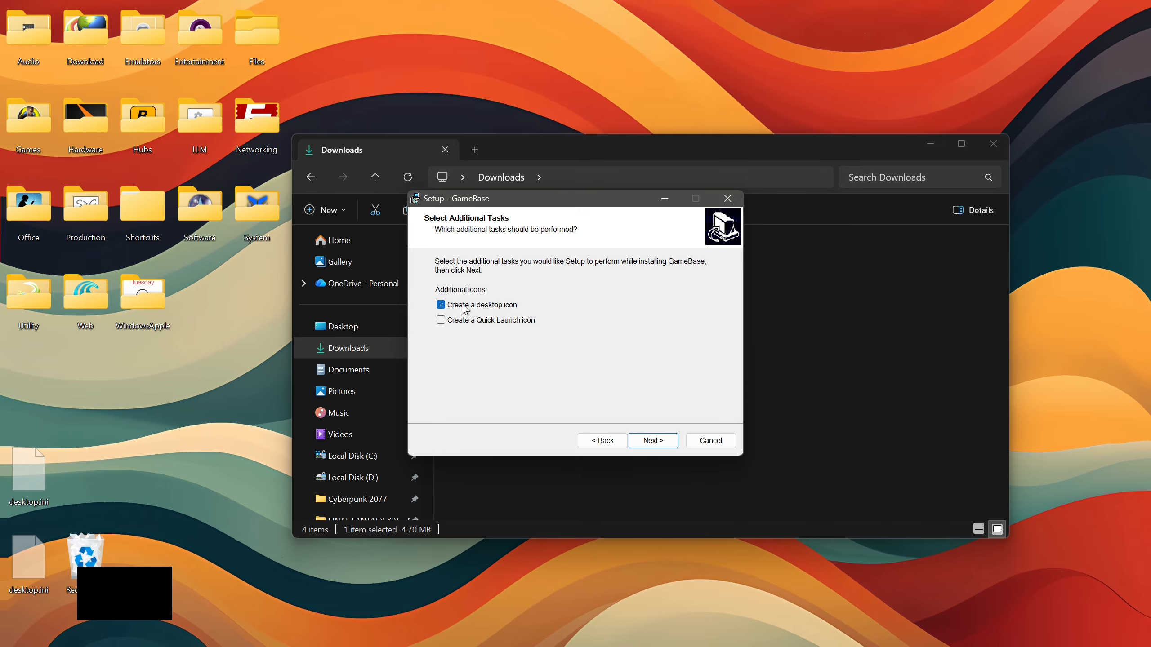
{"action": "left_click", "coordinate": [650, 439]}
{"action": "left_click", "coordinate": [648, 439]}
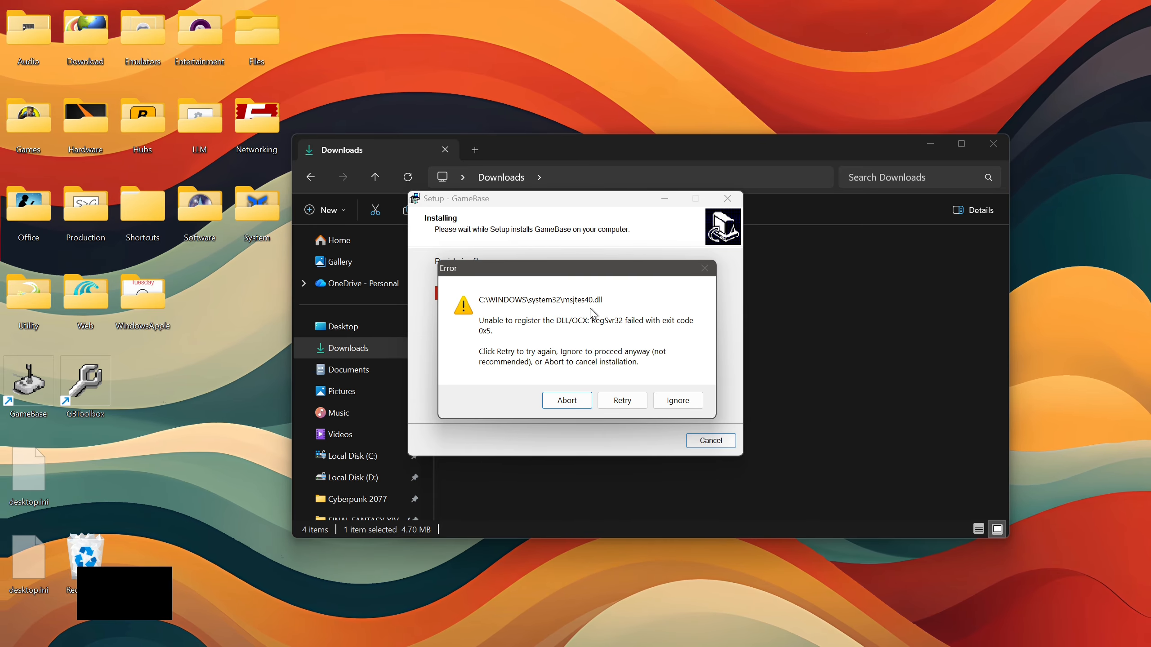
{"action": "left_click", "coordinate": [679, 400]}
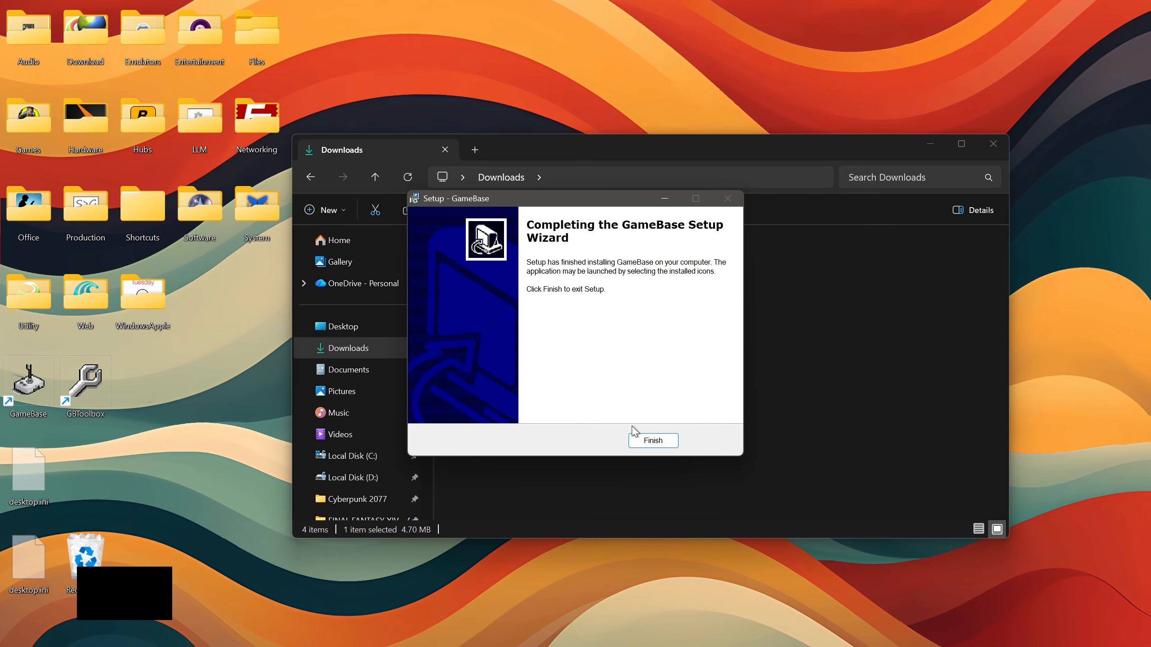
{"action": "left_click", "coordinate": [652, 440]}
- Permanently delete gamebase-setup-v1.3-full.exe from the Downloads folder
{"action": "left_click", "coordinate": [578, 322]}
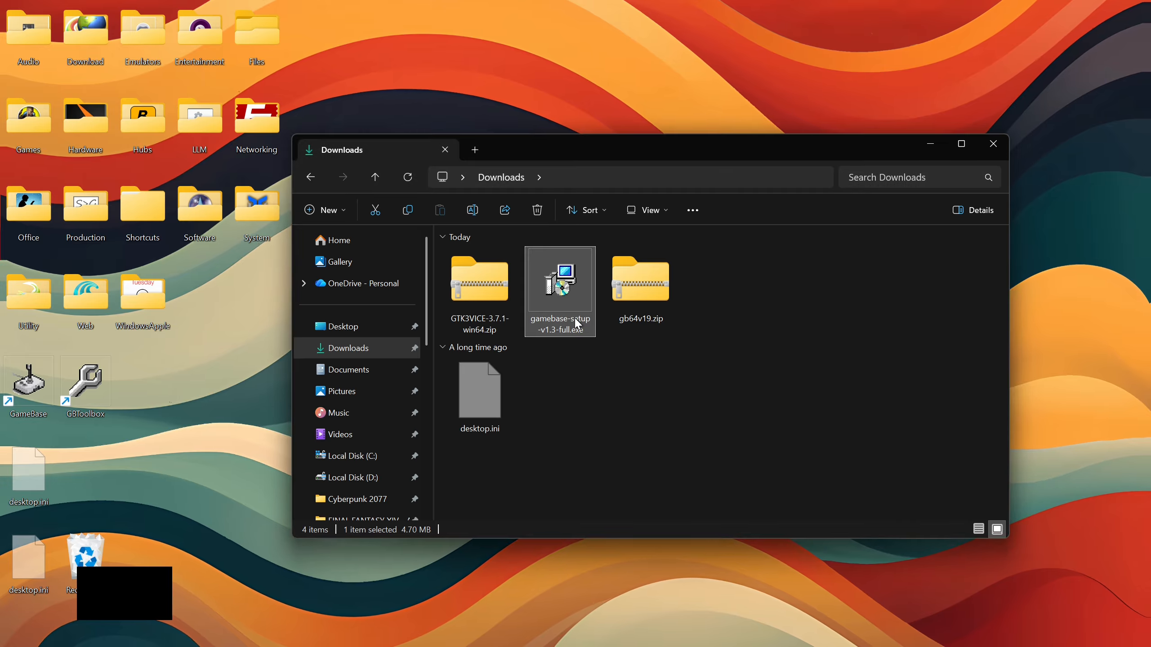
{"action": "key", "text": "shift+Delete"}
{"action": "key", "text": "Return"}
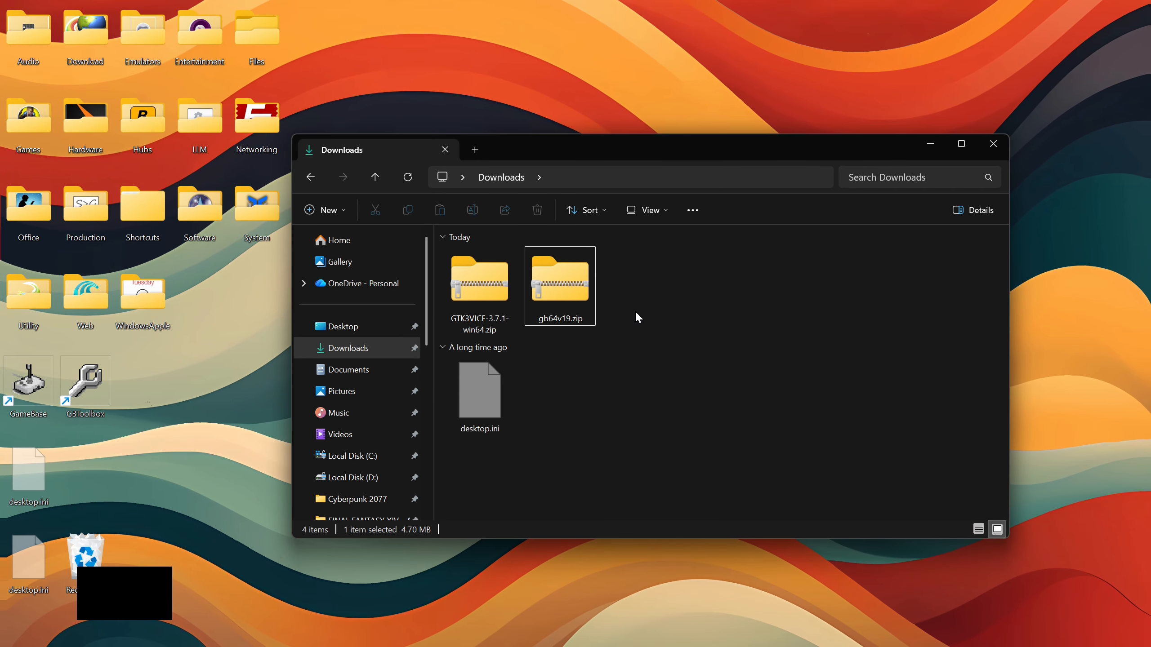
- Extract GTK3VICE-3.7.1-win64.zip into its own folder with NanaZip and delete the archive
{"action": "left_click", "coordinate": [496, 288]}
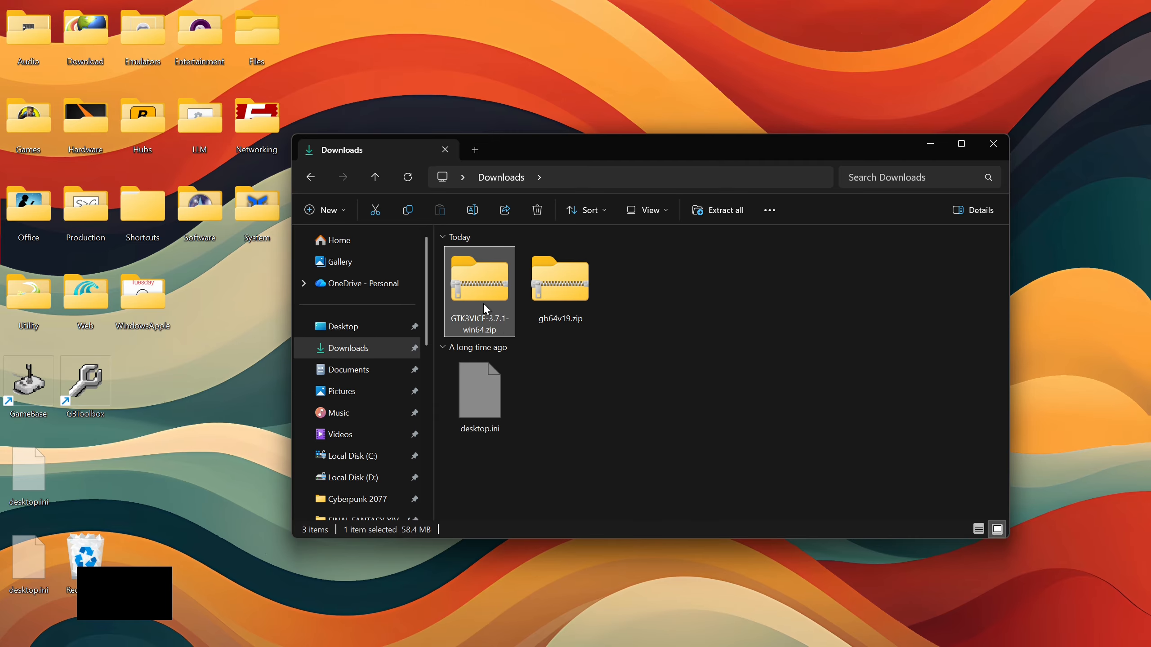
{"action": "right_click", "coordinate": [485, 309]}
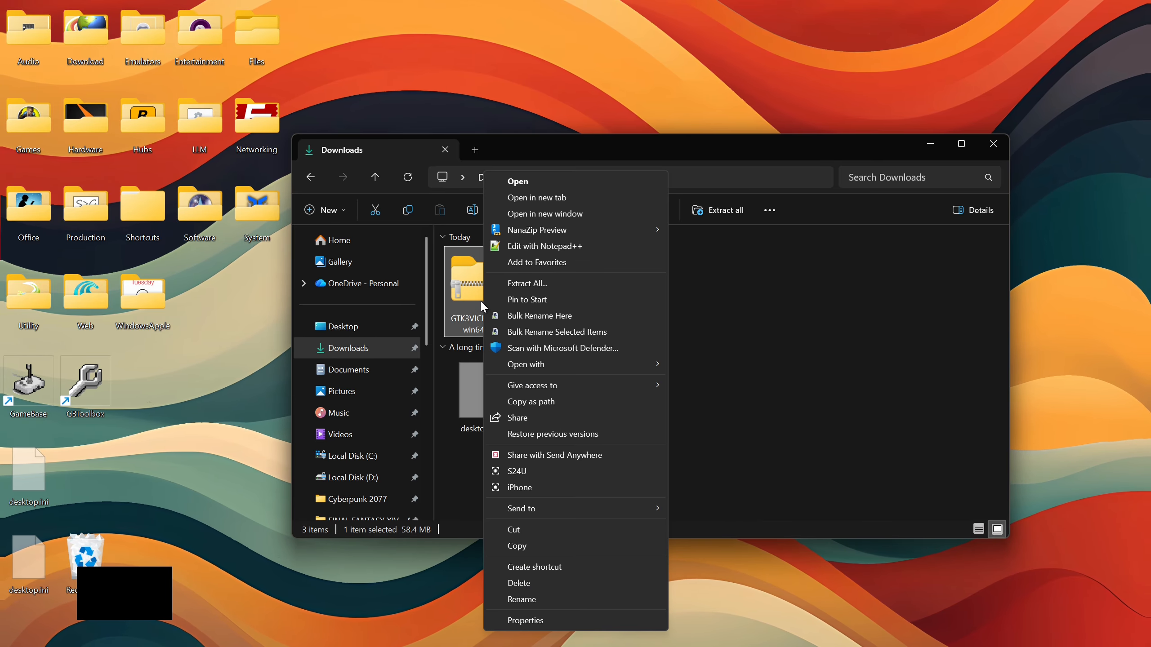
{"action": "mouse_move", "coordinate": [585, 231]}
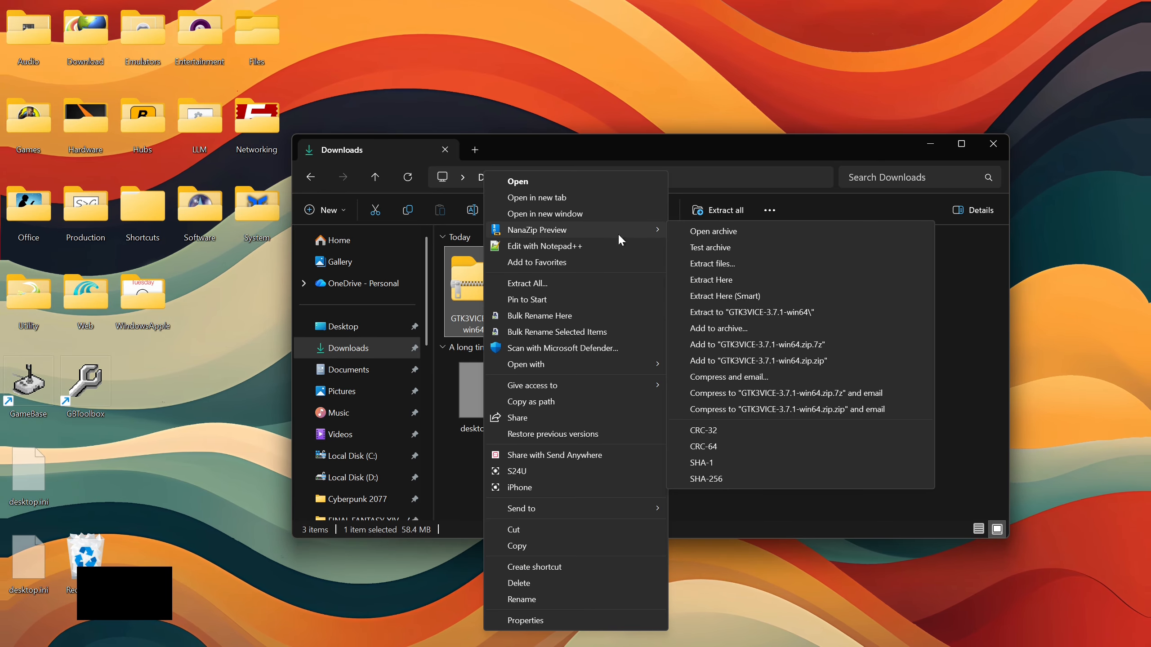
{"action": "left_click", "coordinate": [753, 313]}
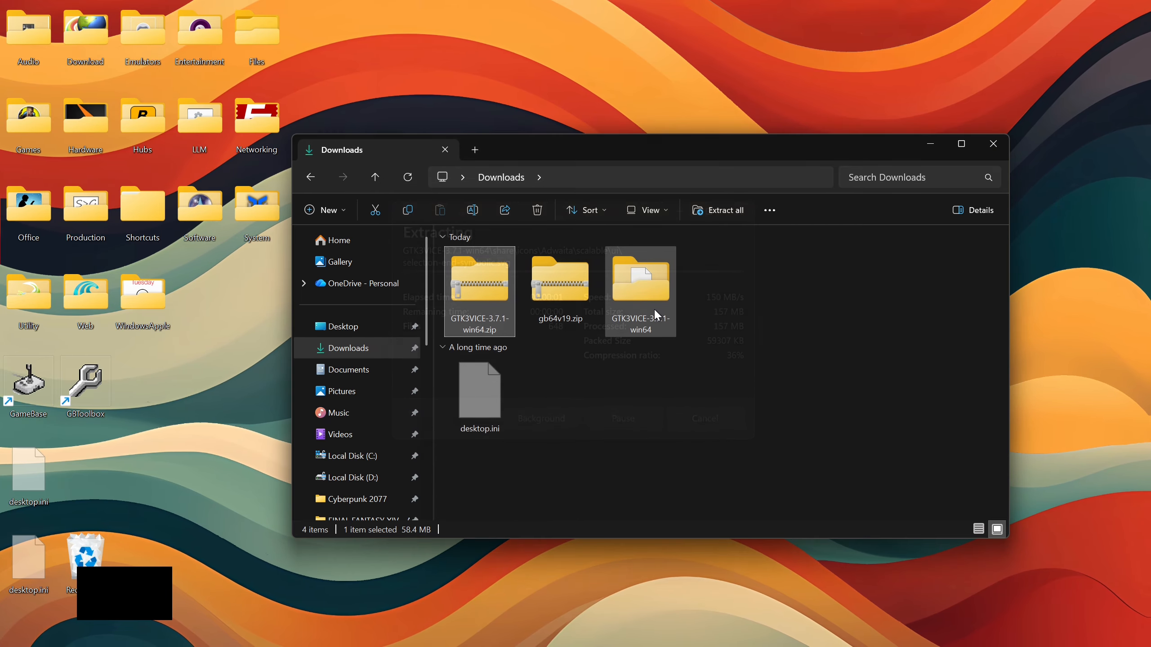
{"action": "left_click", "coordinate": [545, 311]}
{"action": "left_click", "coordinate": [505, 305]}
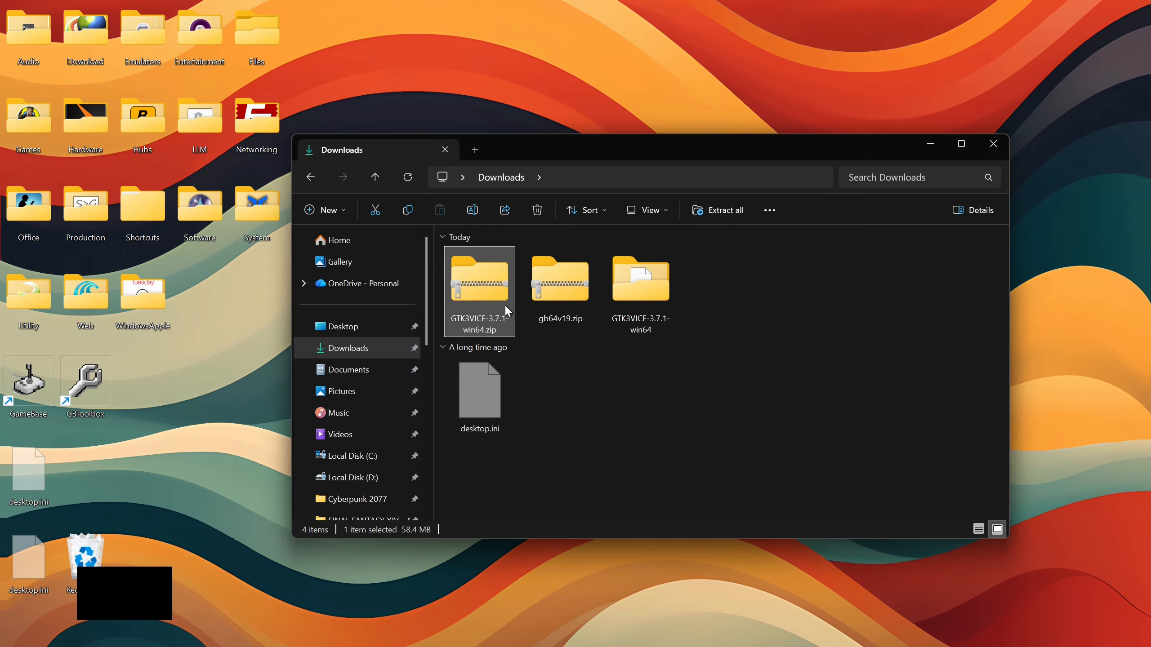
{"action": "key", "text": "Delete"}
- Move the GTK3VICE-3.7.1-win64 folder from Downloads into C:\Files\Emulators\Commodore64
{"action": "left_click", "coordinate": [541, 310]}
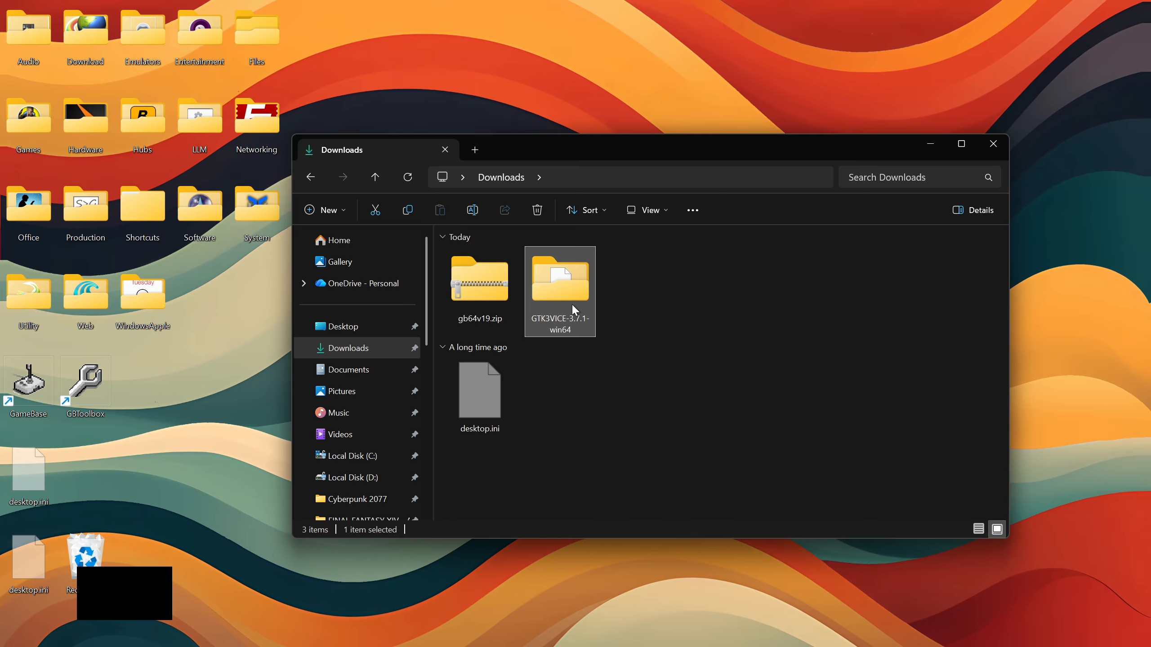
{"action": "key", "text": "ctrl+x"}
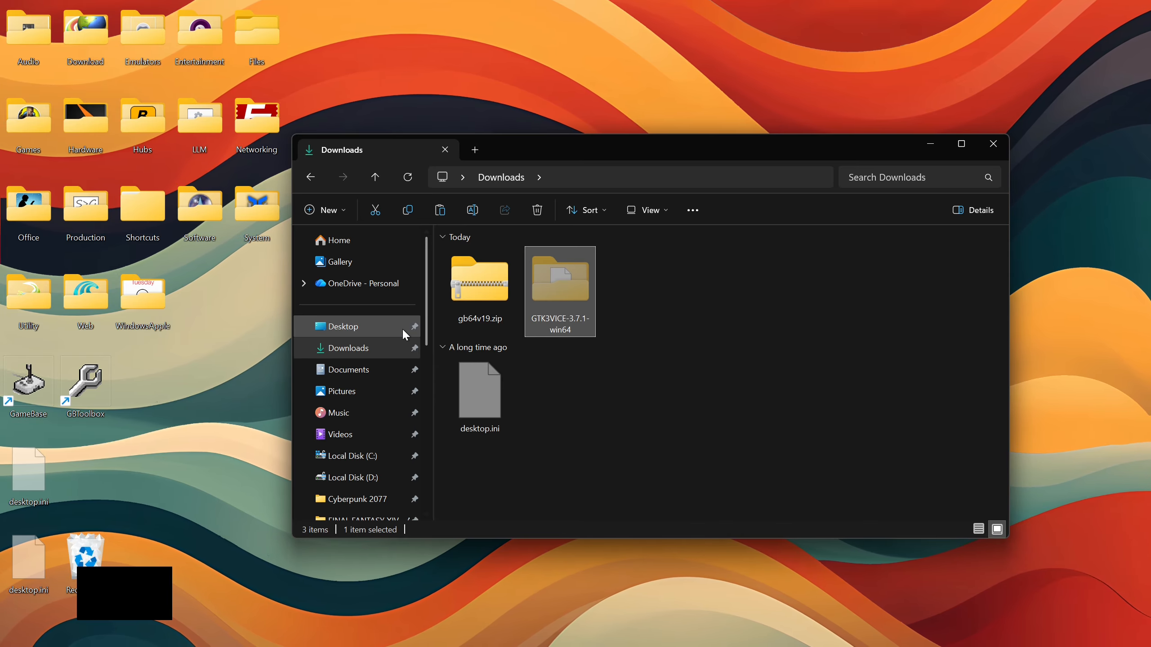
{"action": "scroll", "coordinate": [374, 394], "scroll_direction": "down", "scroll_amount": 6}
{"action": "scroll", "coordinate": [375, 389], "scroll_direction": "down", "scroll_amount": 2}
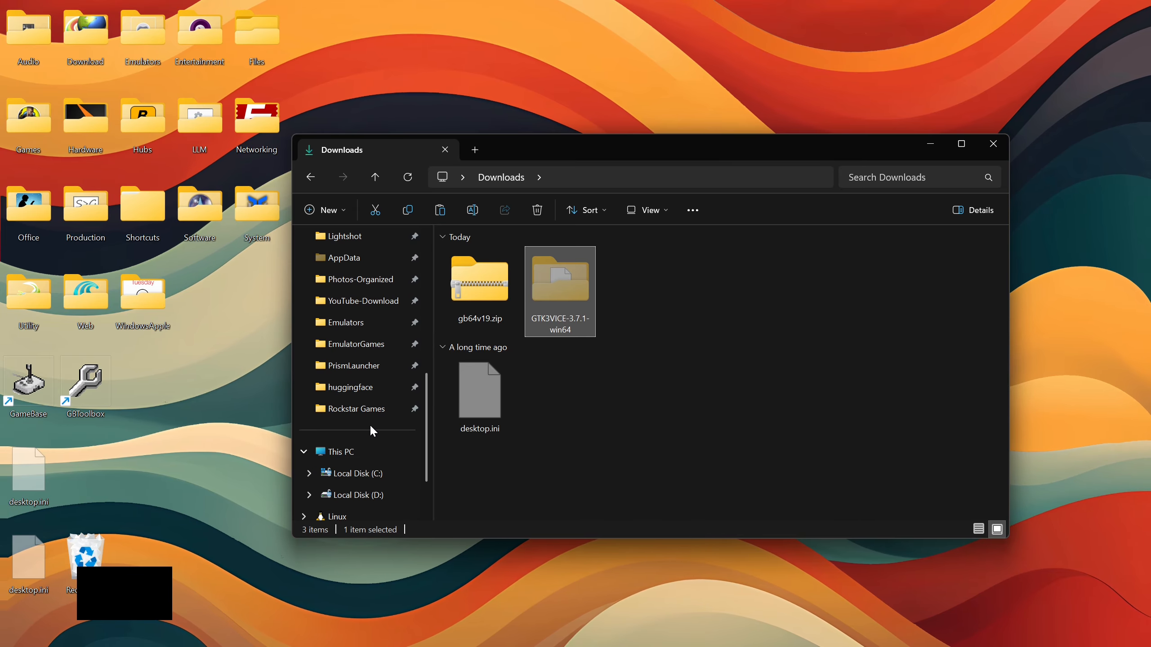
{"action": "left_click", "coordinate": [358, 258]}
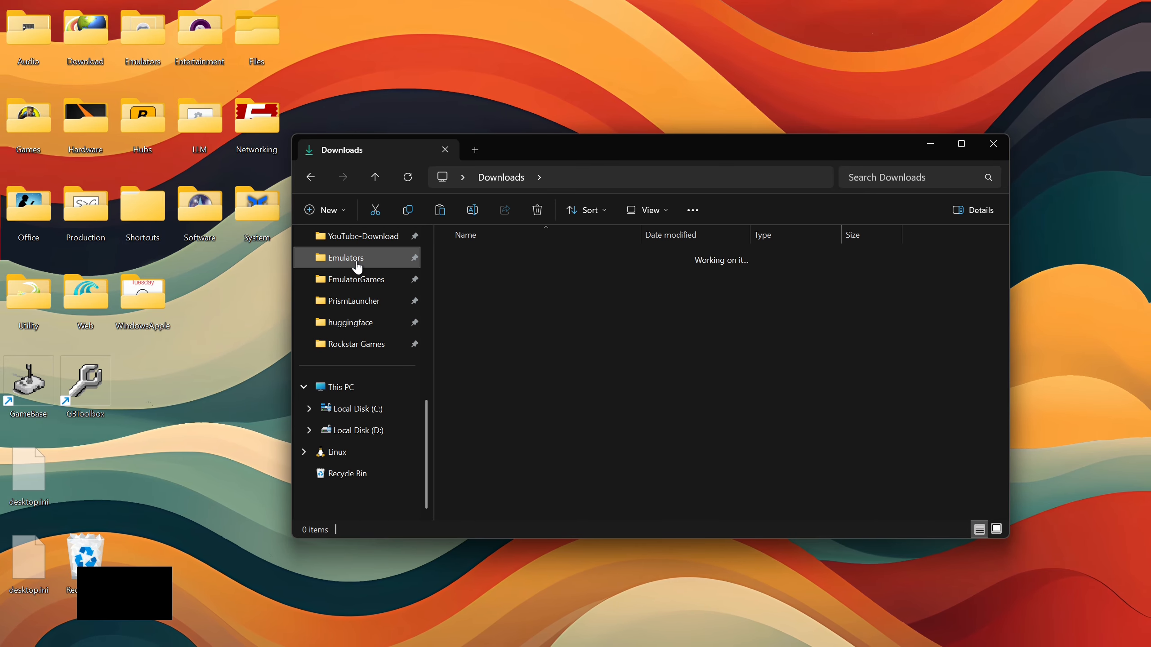
{"action": "scroll", "coordinate": [519, 461], "scroll_direction": "down", "scroll_amount": 1}
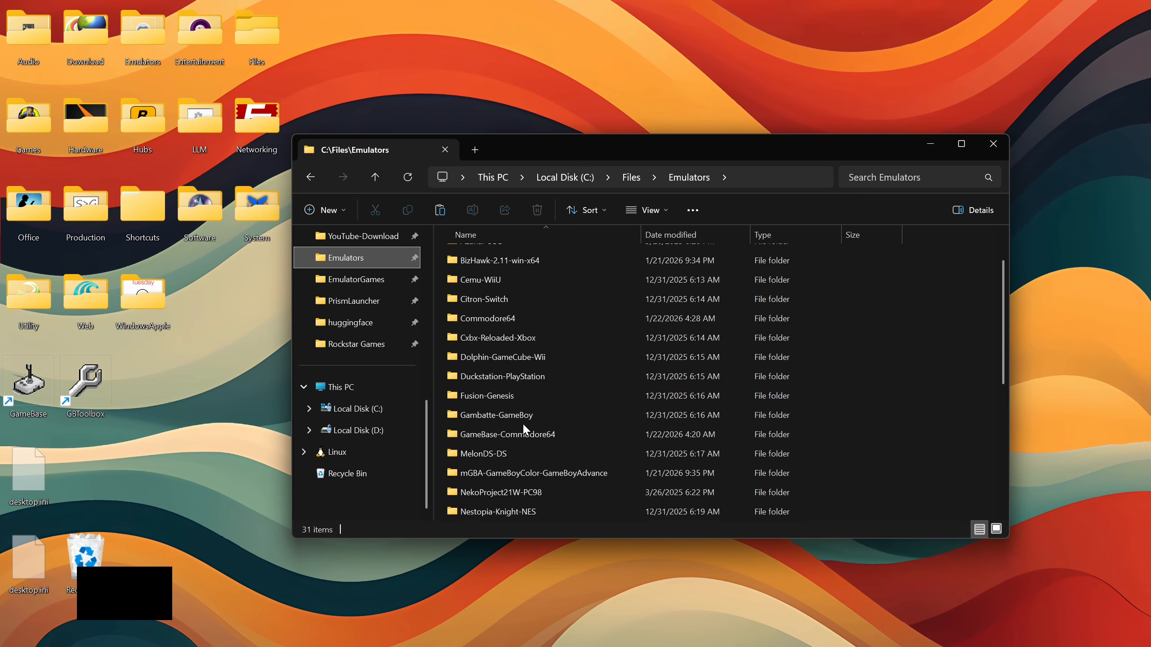
{"action": "scroll", "coordinate": [512, 423], "scroll_direction": "up", "scroll_amount": 1}
{"action": "double_click", "coordinate": [488, 373]}
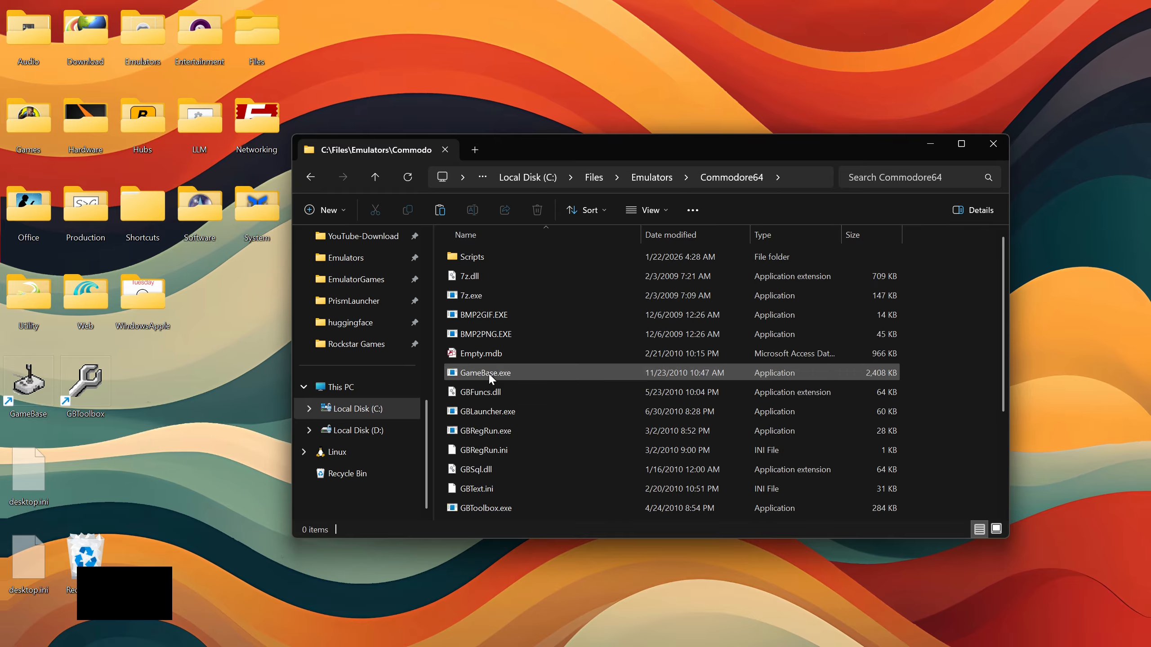
{"action": "key", "text": "End"}
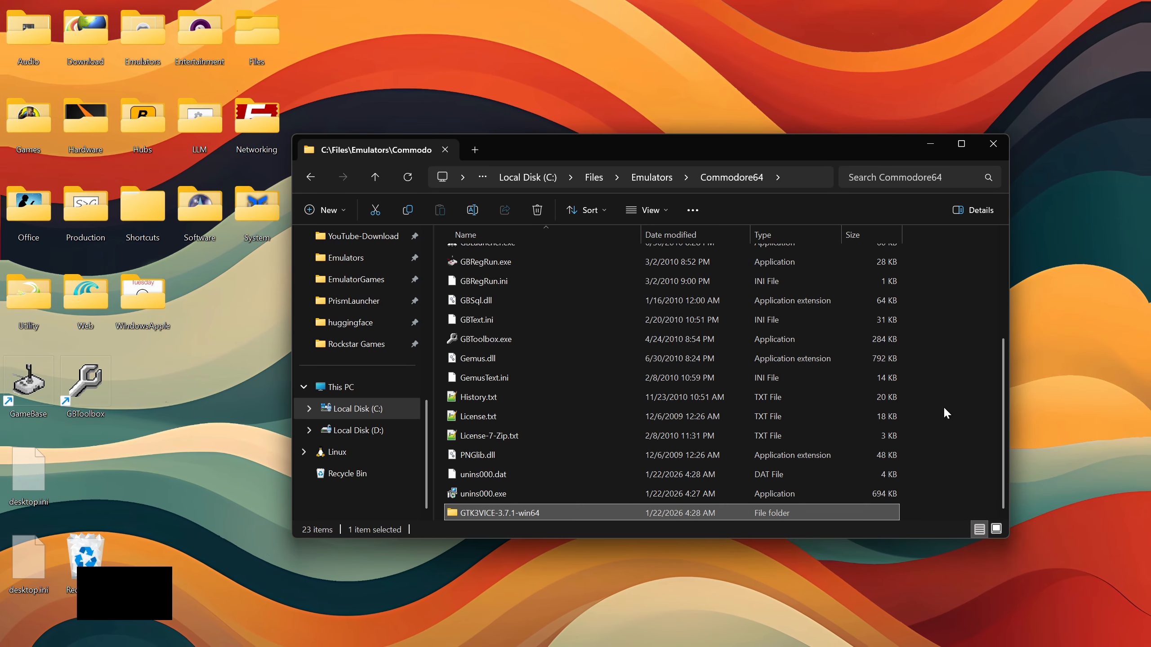
{"action": "left_click", "coordinate": [943, 406]}
{"action": "scroll", "coordinate": [610, 478], "scroll_direction": "up", "scroll_amount": 3}
- Extract gb64v19.zip in Downloads into its own gb64v19 folder with NanaZip and delete the archive
{"action": "scroll", "coordinate": [360, 317], "scroll_direction": "up", "scroll_amount": 10}
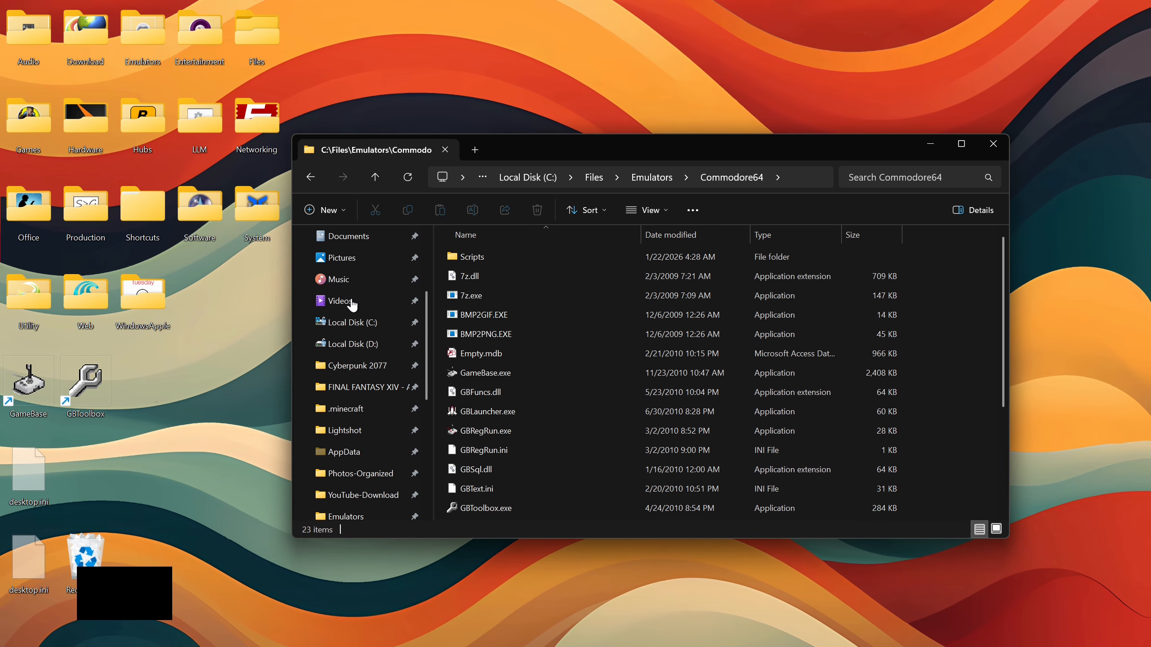
{"action": "left_click", "coordinate": [358, 348]}
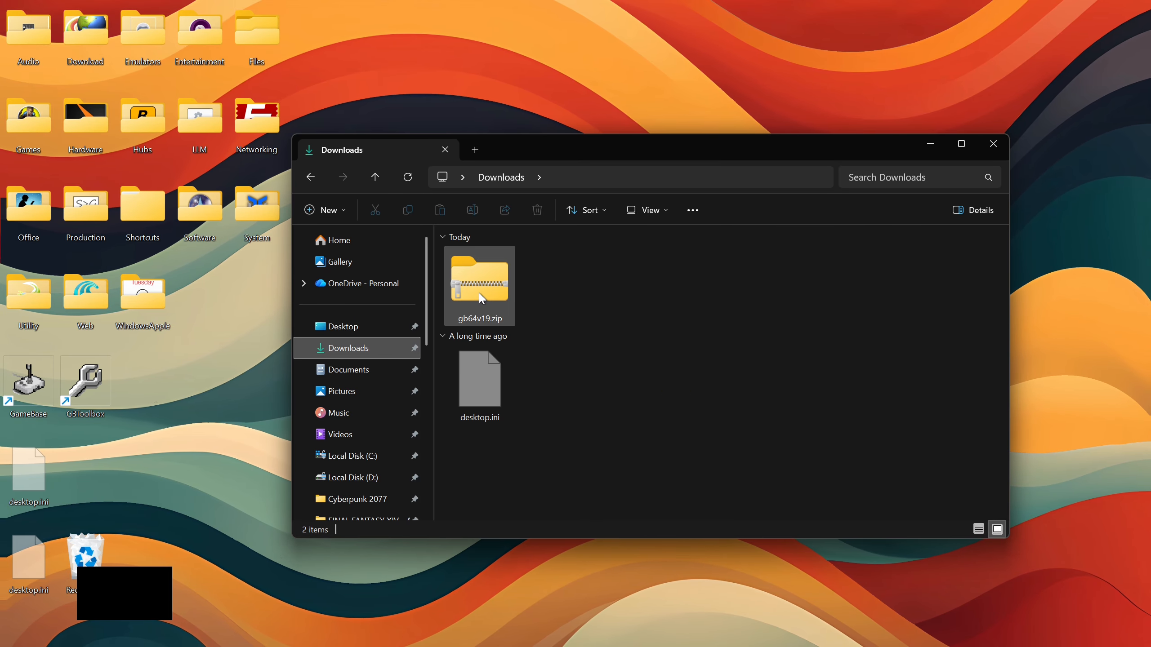
{"action": "left_click", "coordinate": [490, 300]}
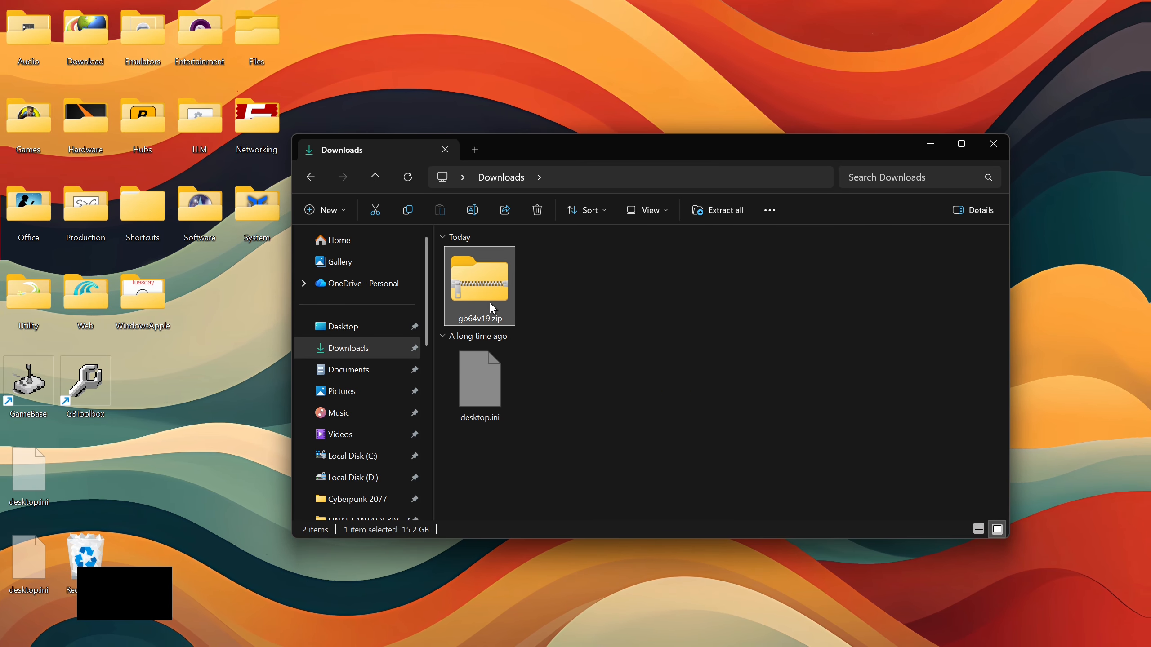
{"action": "right_click", "coordinate": [494, 303]}
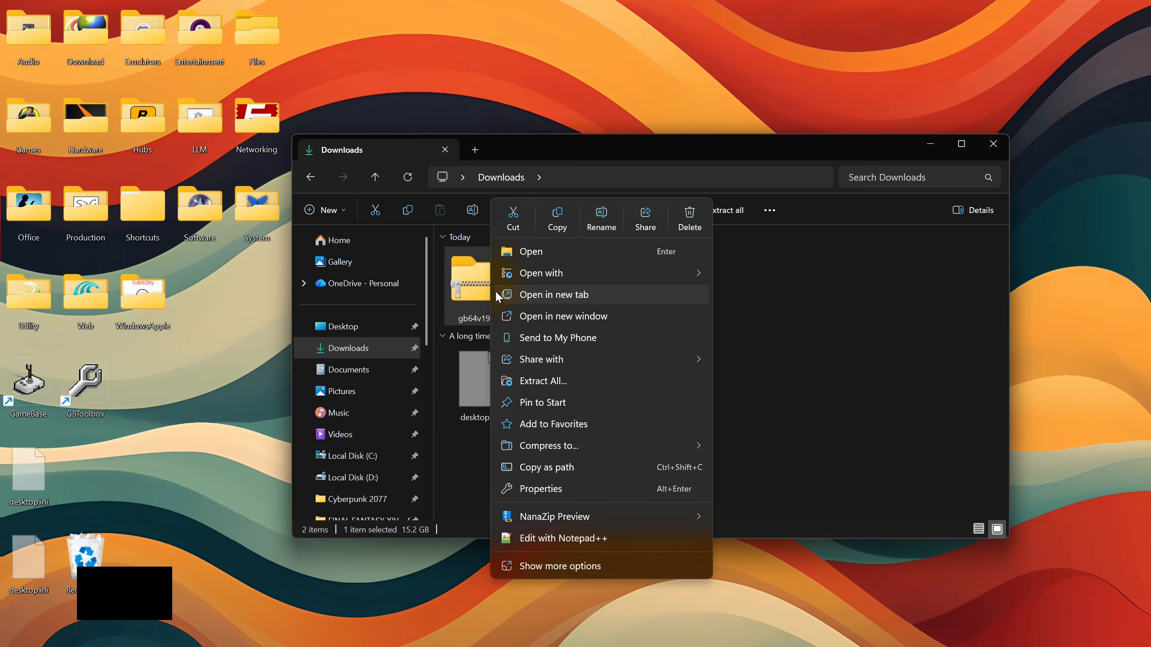
{"action": "mouse_move", "coordinate": [645, 515]}
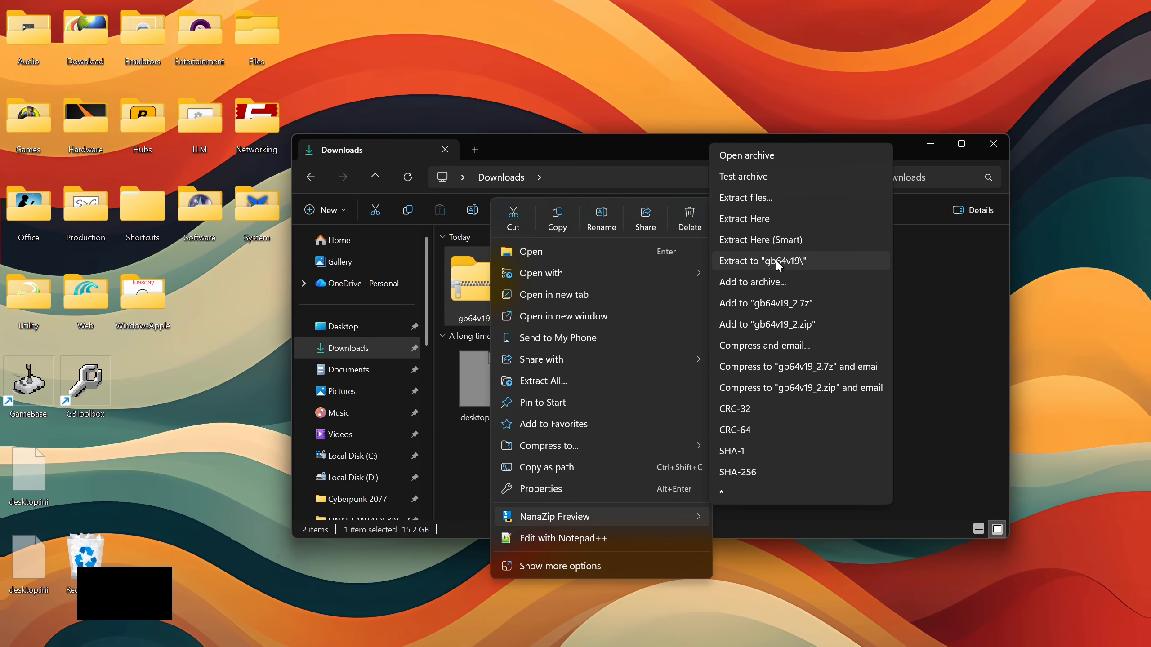
{"action": "left_click", "coordinate": [775, 260]}
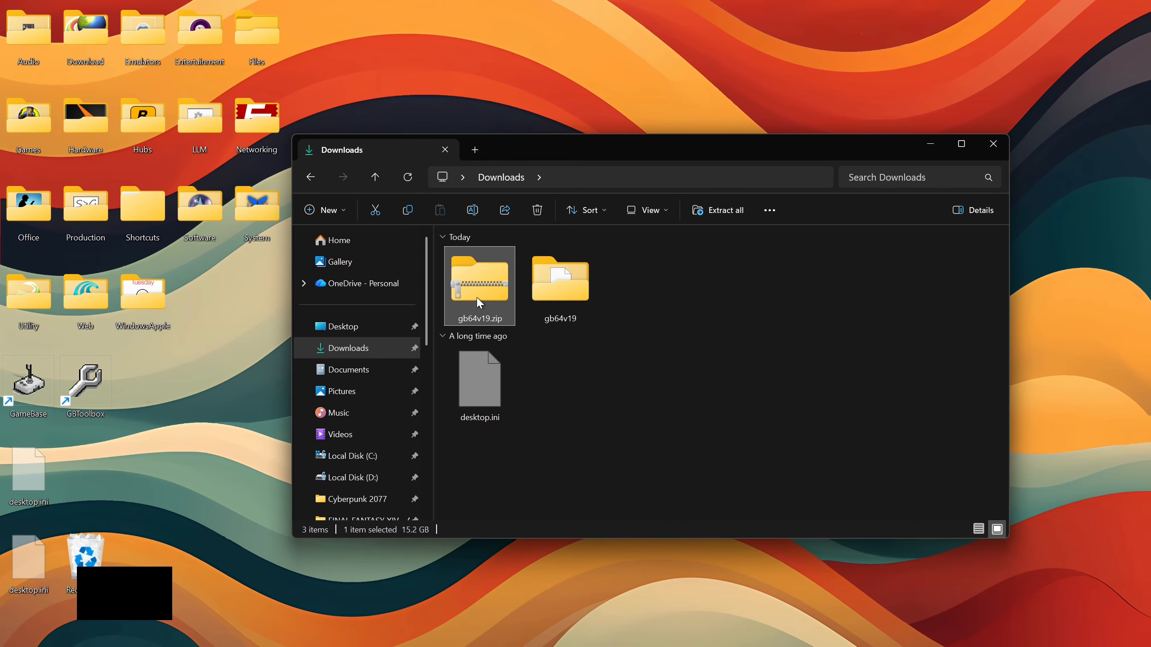
{"action": "left_click", "coordinate": [651, 306]}
{"action": "left_click", "coordinate": [512, 294]}
{"action": "key", "text": "Delete"}
{"action": "key", "text": "Return"}
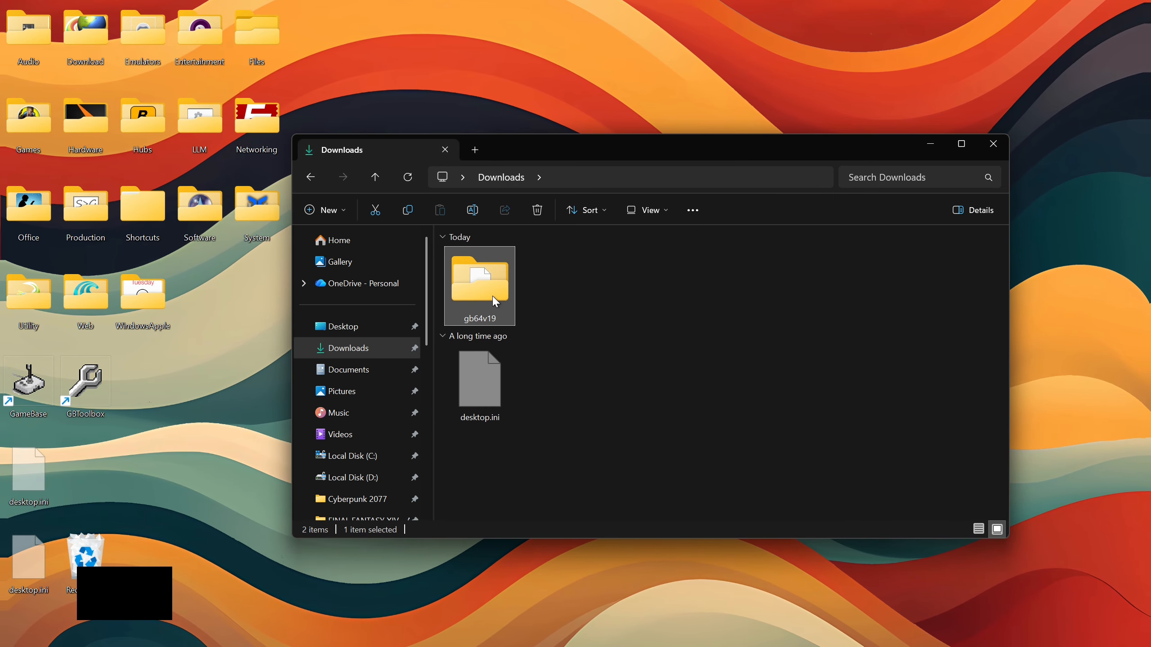
- Move the extracted gb64v19 folder from Downloads into C:\Files\Emulators\Commodore64
{"action": "scroll", "coordinate": [391, 328], "scroll_direction": "down", "scroll_amount": 4}
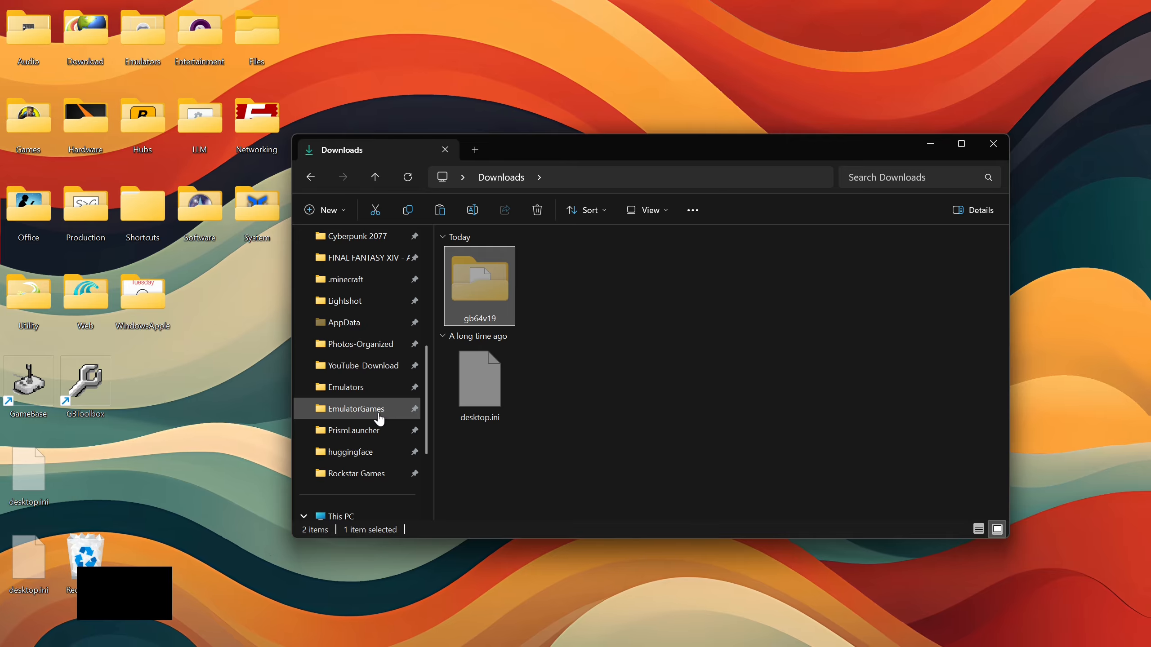
{"action": "scroll", "coordinate": [379, 420], "scroll_direction": "up", "scroll_amount": 1}
{"action": "scroll", "coordinate": [374, 414], "scroll_direction": "down", "scroll_amount": 3}
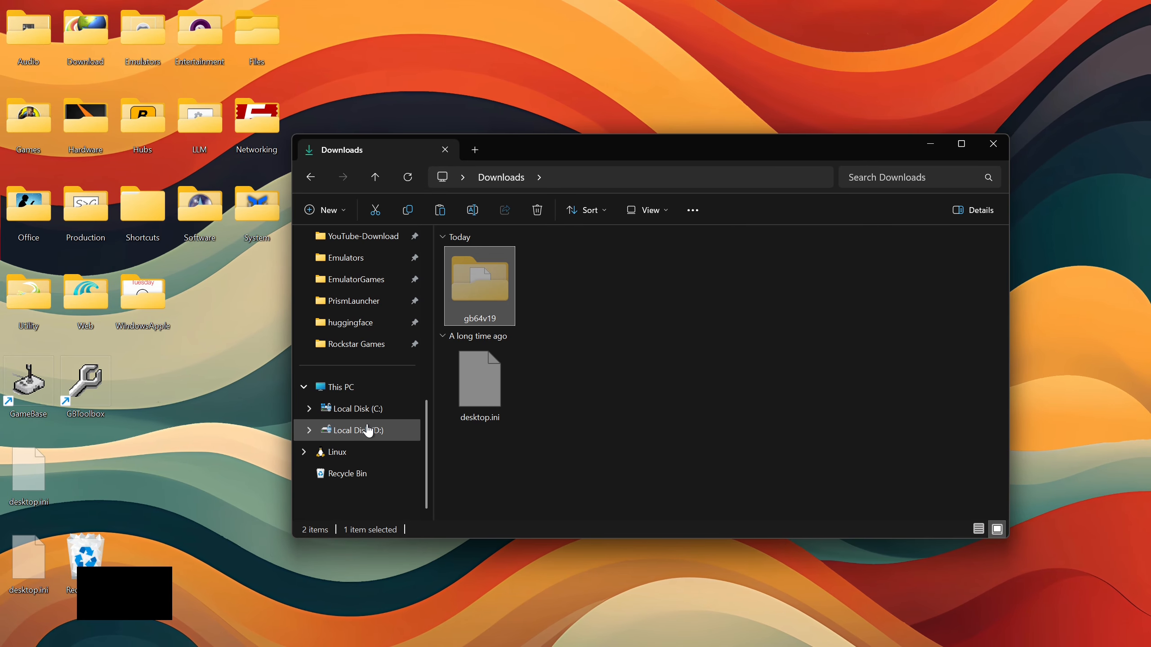
{"action": "scroll", "coordinate": [362, 424], "scroll_direction": "up", "scroll_amount": 1}
{"action": "left_click", "coordinate": [361, 336]}
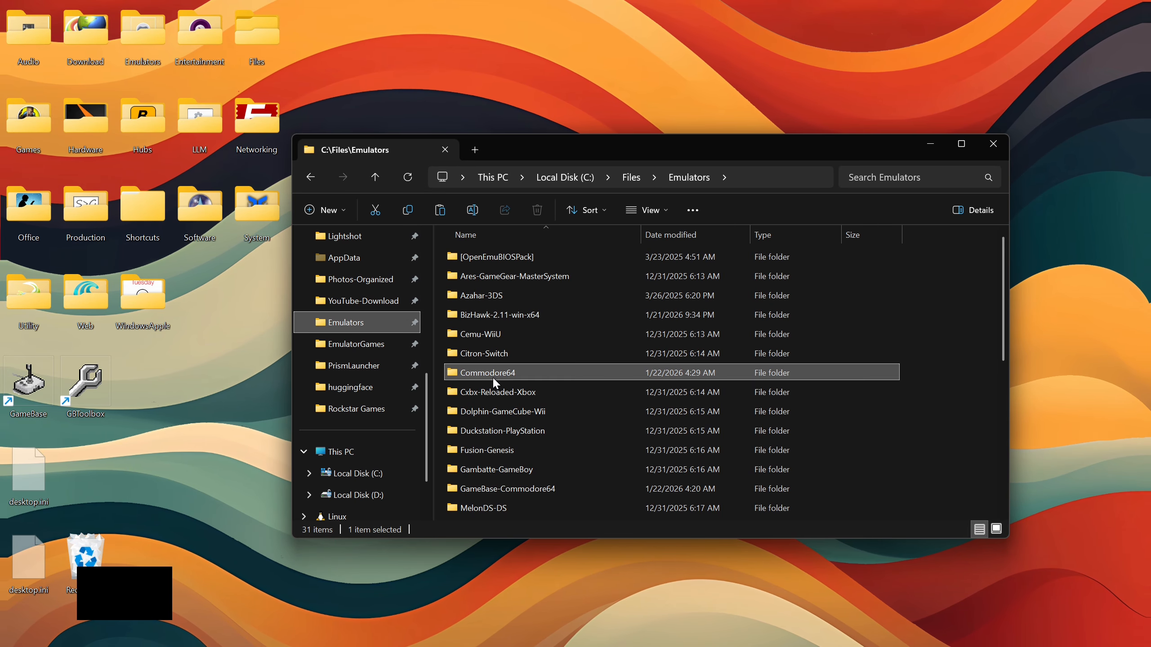
{"action": "double_click", "coordinate": [492, 376]}
{"action": "key", "text": "End"}
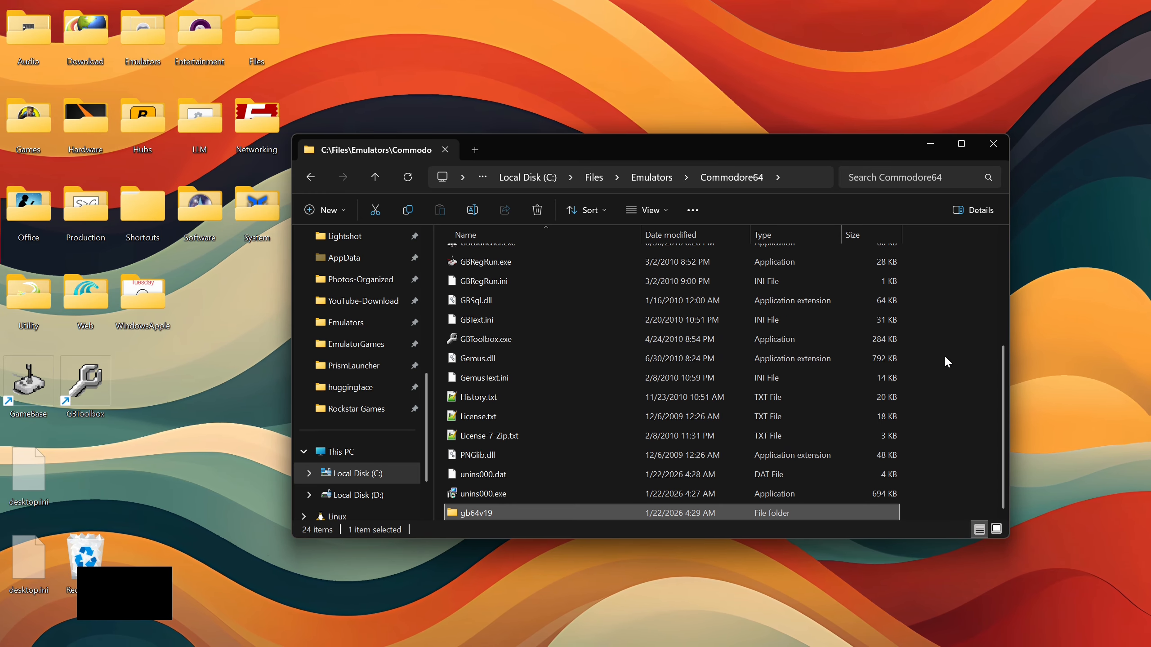
- Extract the inner gb64v19.zip in Commodore64\gb64v19 into its own subfolder with NanaZip and delete that archive
{"action": "double_click", "coordinate": [716, 513]}
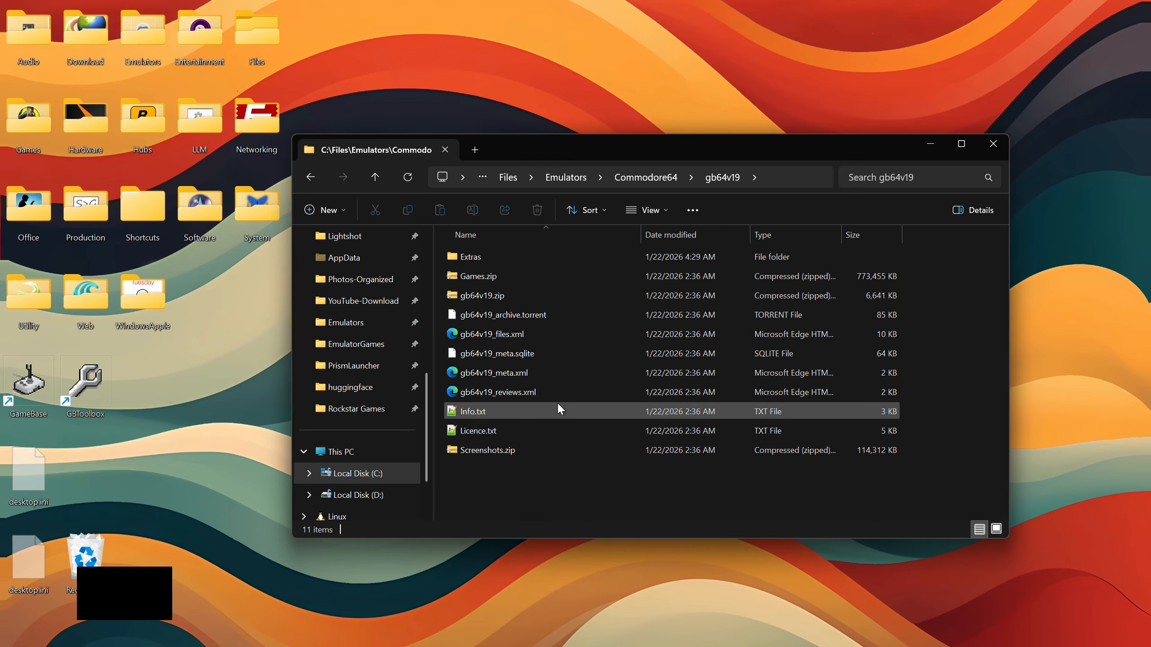
{"action": "left_click", "coordinate": [518, 293]}
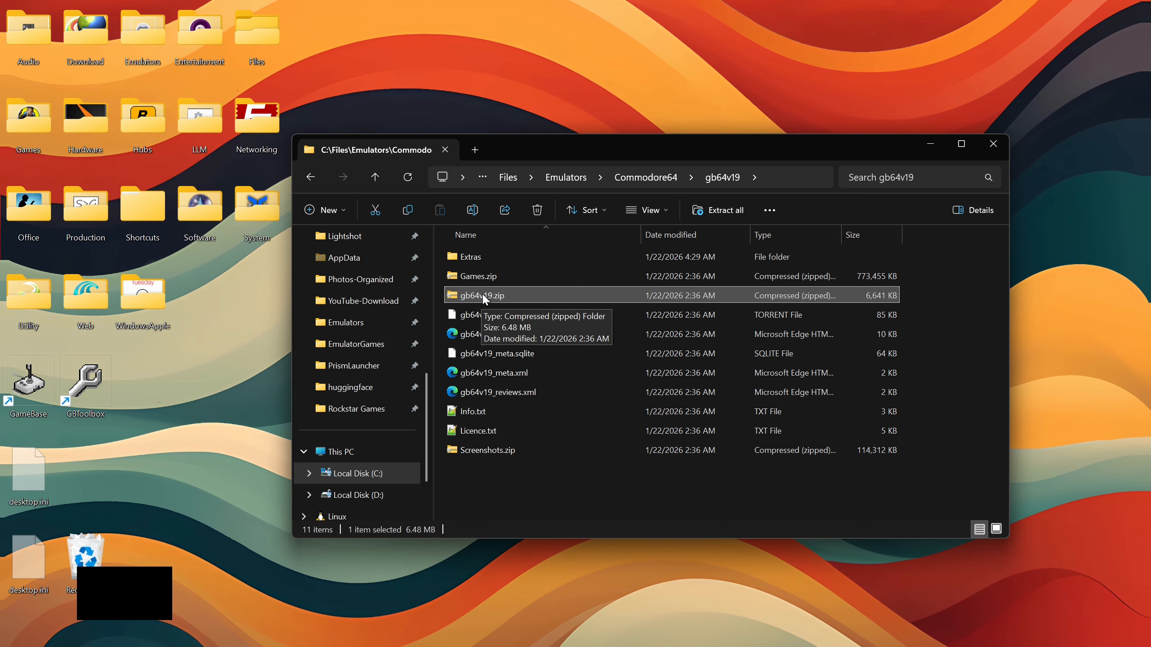
{"action": "left_click", "coordinate": [553, 478]}
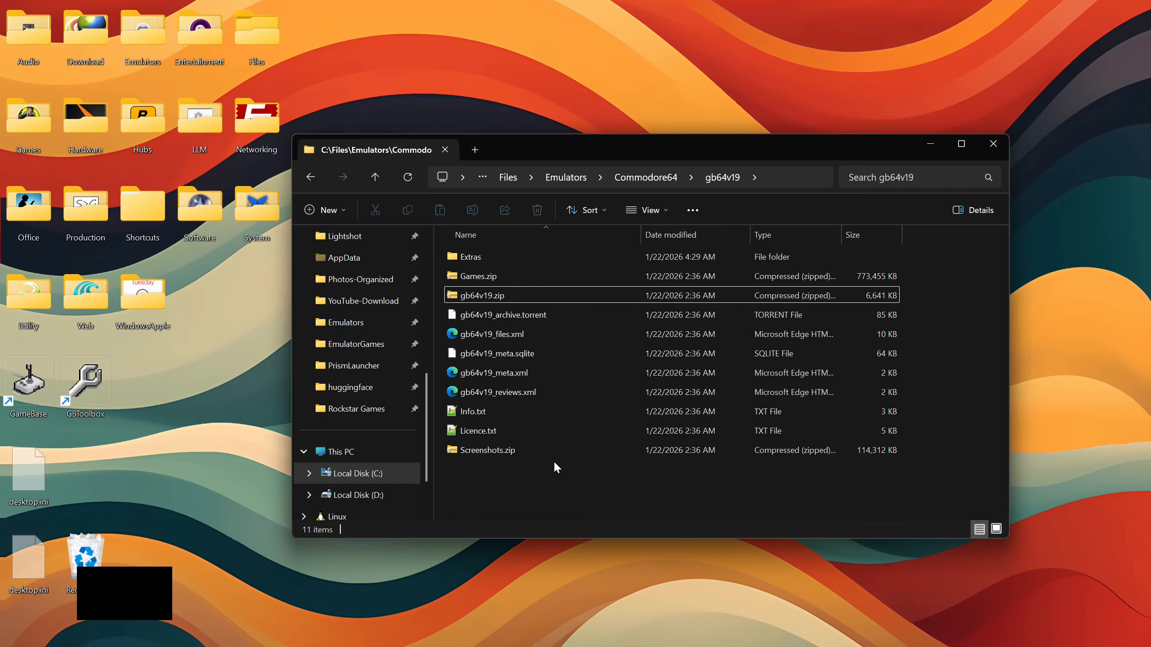
{"action": "left_click", "coordinate": [520, 297]}
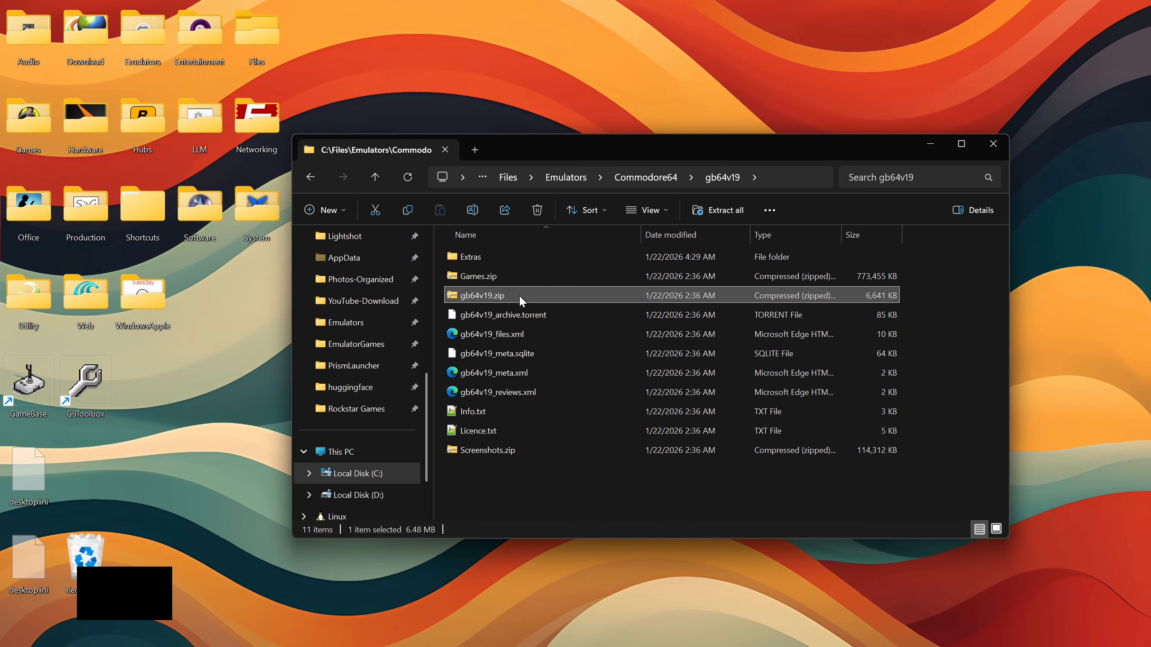
{"action": "left_click", "coordinate": [559, 474]}
{"action": "right_click", "coordinate": [542, 298]}
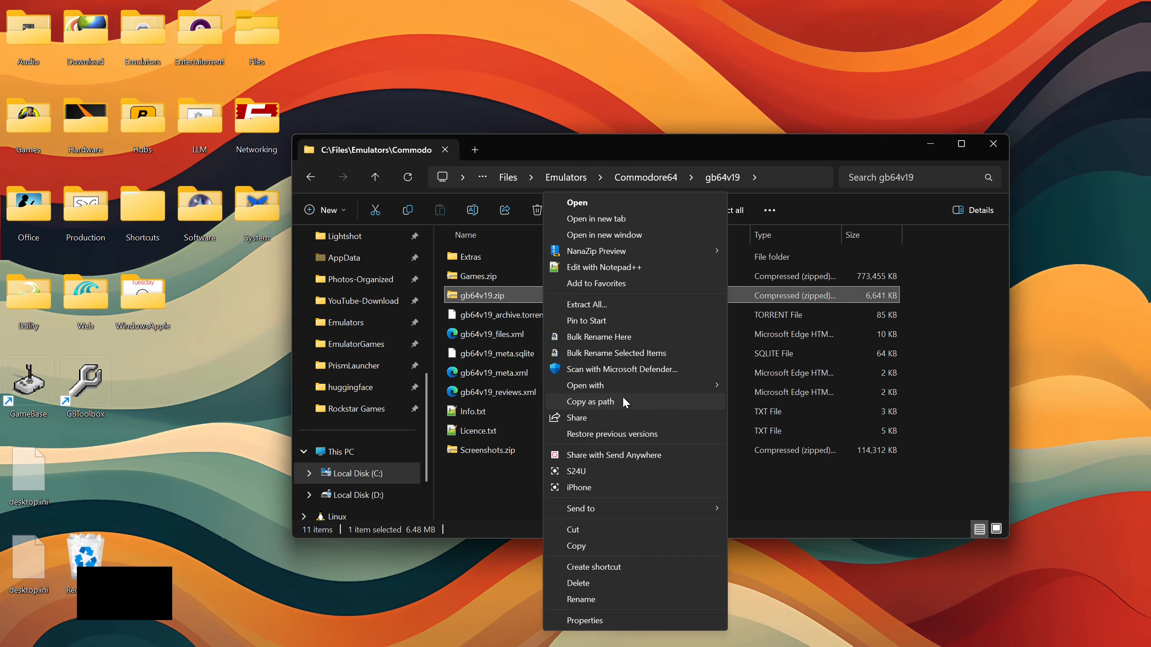
{"action": "right_click", "coordinate": [480, 291]}
{"action": "mouse_move", "coordinate": [619, 514]}
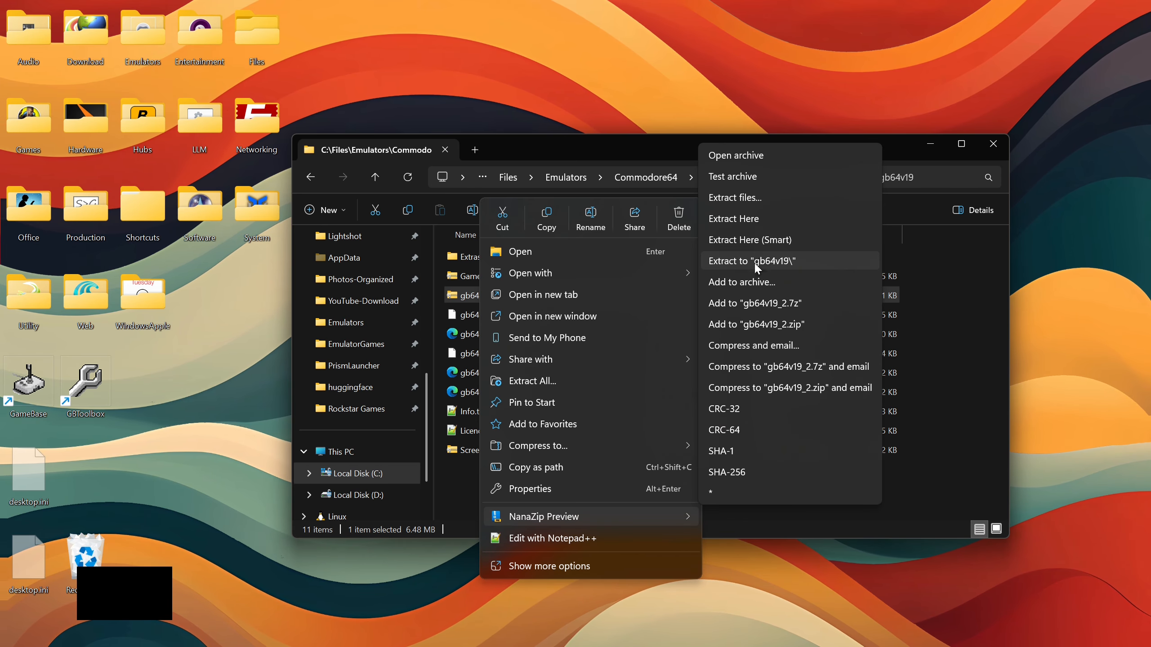
{"action": "left_click", "coordinate": [768, 261]}
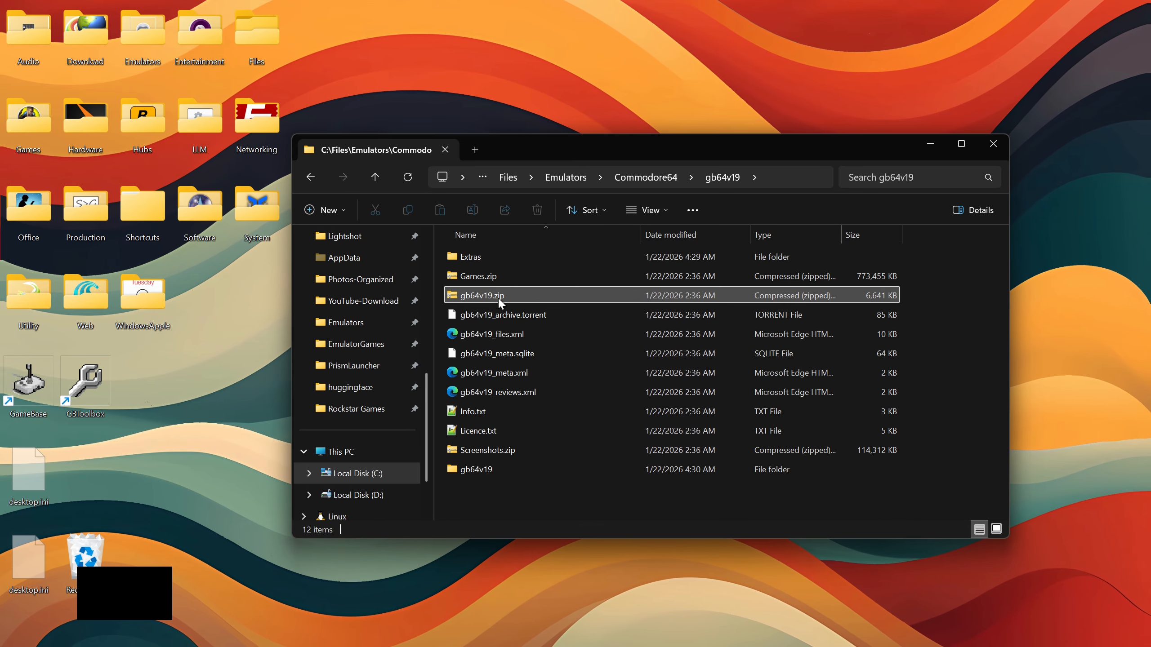
{"action": "key", "text": "Delete"}
{"action": "key", "text": "Return"}
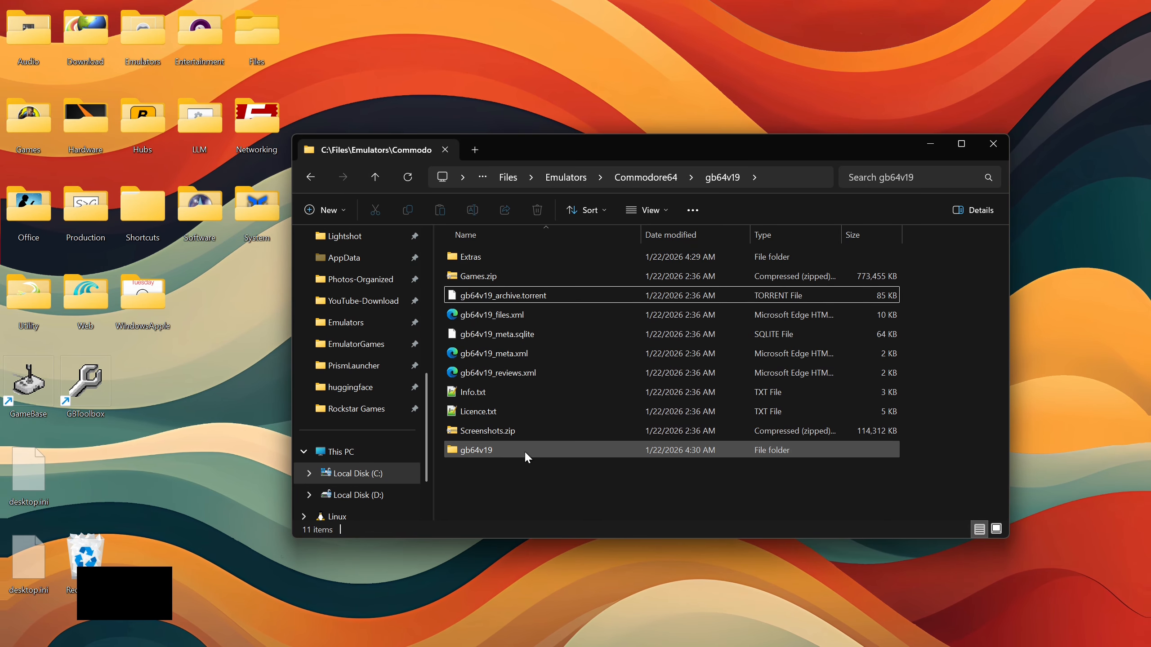
- Look through the extracted gb64v19 subfolder and the Extras folder, and locate Games.zip and Screenshots.zip
{"action": "double_click", "coordinate": [524, 451]}
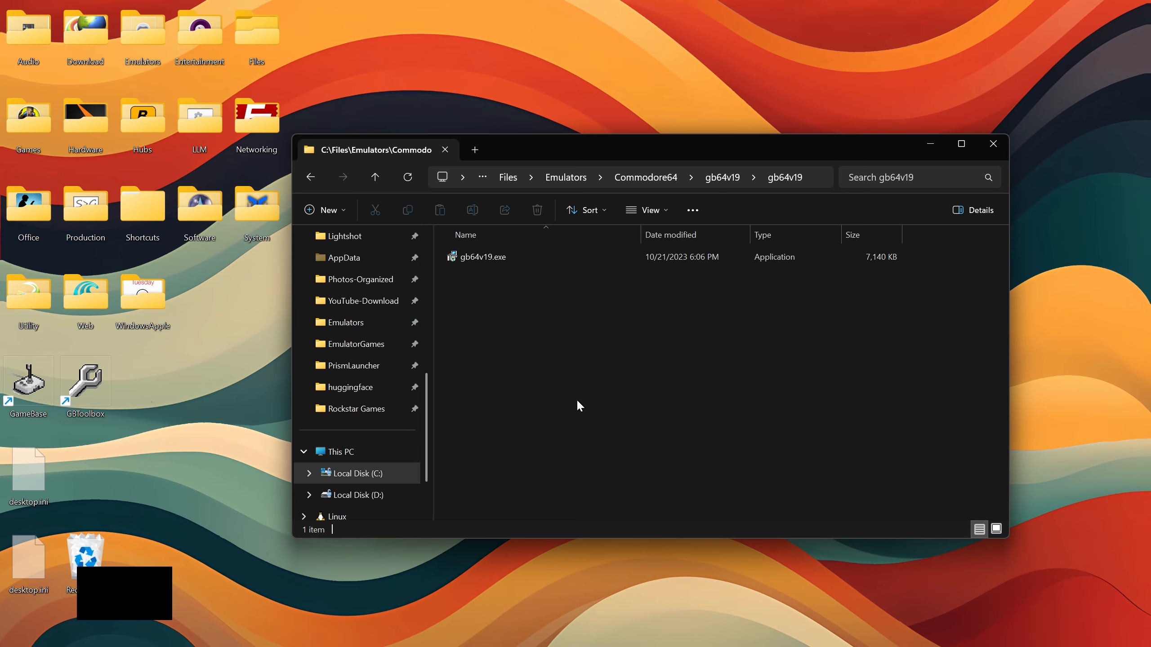
{"action": "key", "text": "alt+Left"}
{"action": "left_click", "coordinate": [533, 474]}
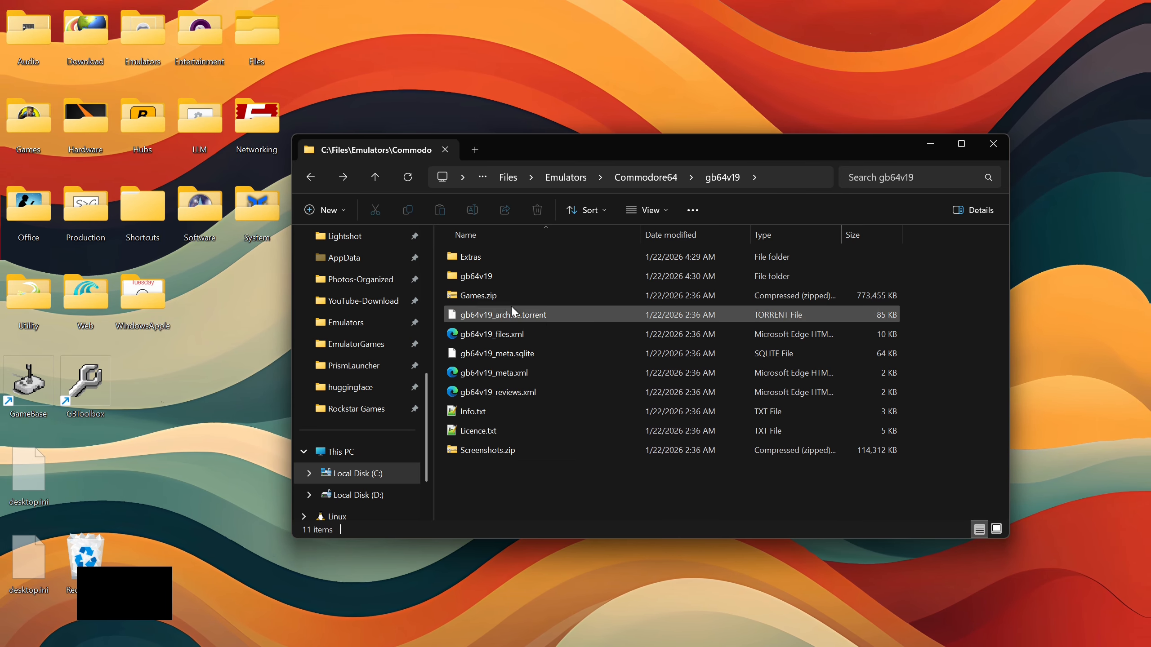
{"action": "left_click", "coordinate": [503, 446]}
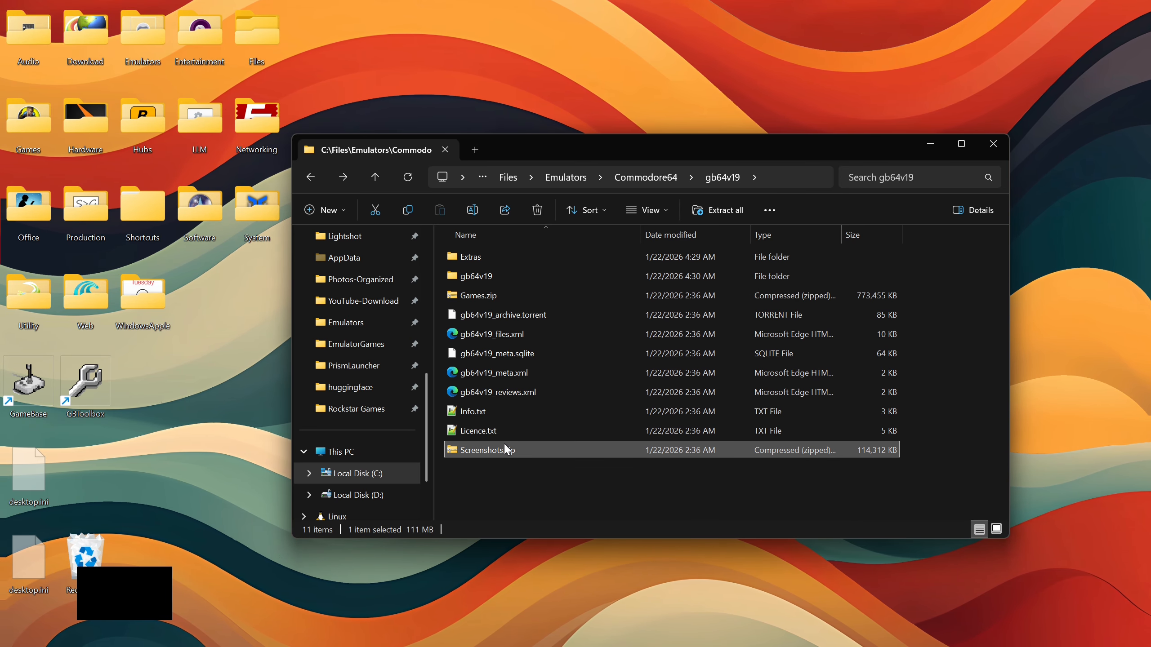
{"action": "left_click", "coordinate": [496, 300]}
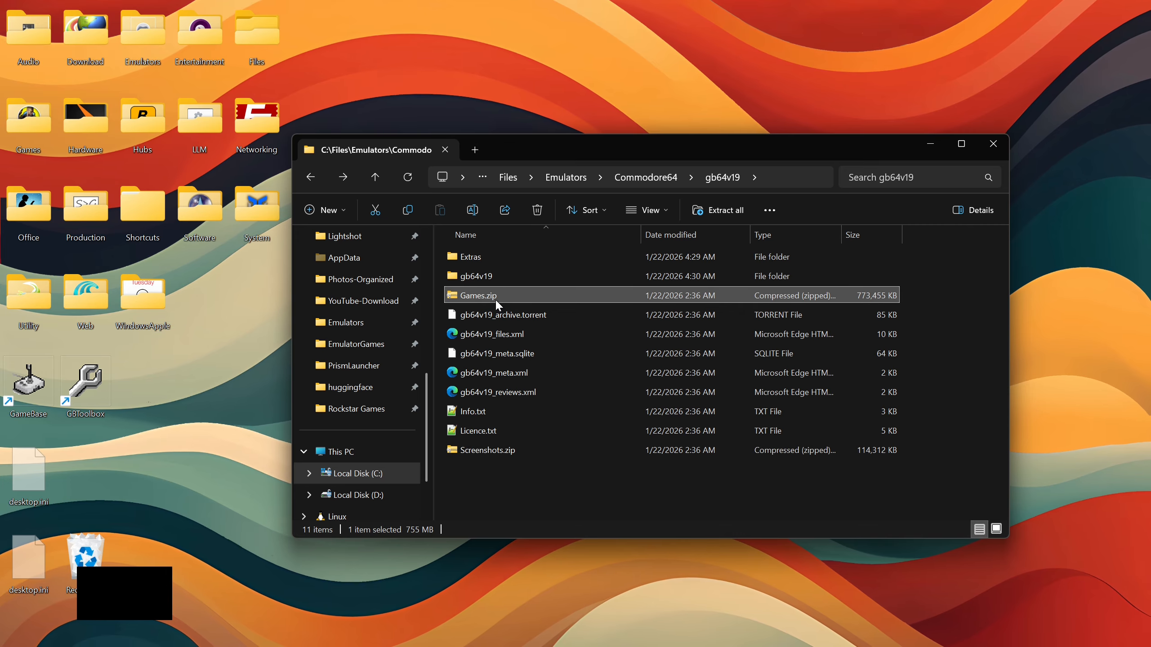
{"action": "double_click", "coordinate": [482, 258]}
{"action": "key", "text": "alt+Left"}
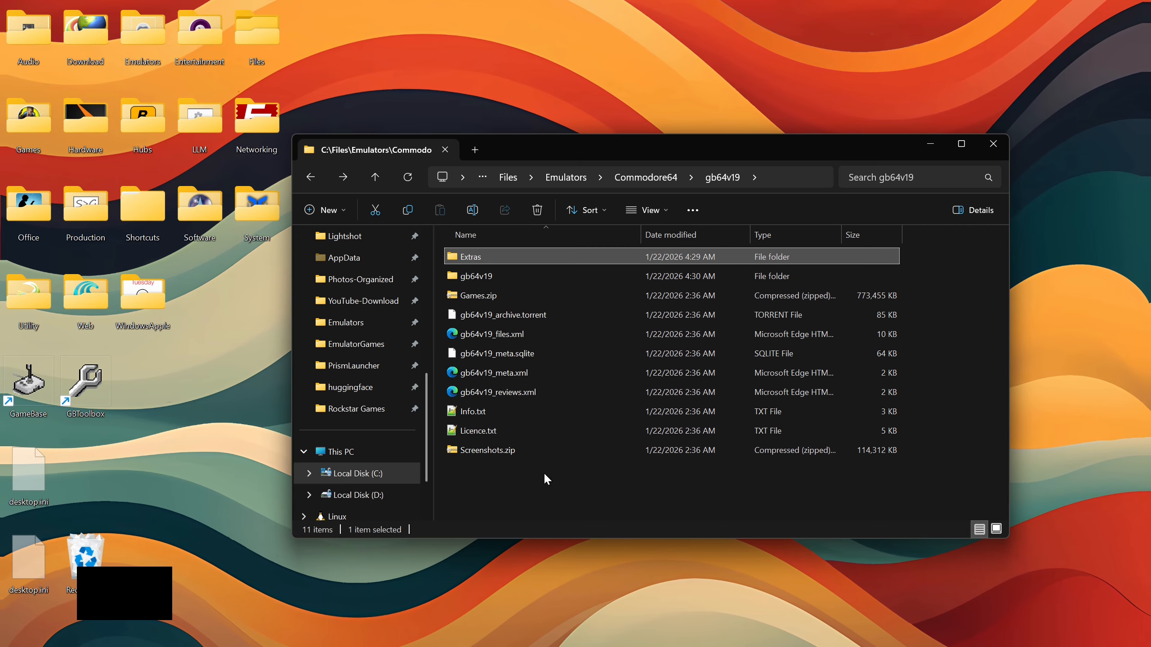
- Extract Screenshots.zip with NanaZip into a Screenshots folder inside gb64v19 and open that folder
{"action": "left_click", "coordinate": [492, 453]}
{"action": "right_click", "coordinate": [492, 453]}
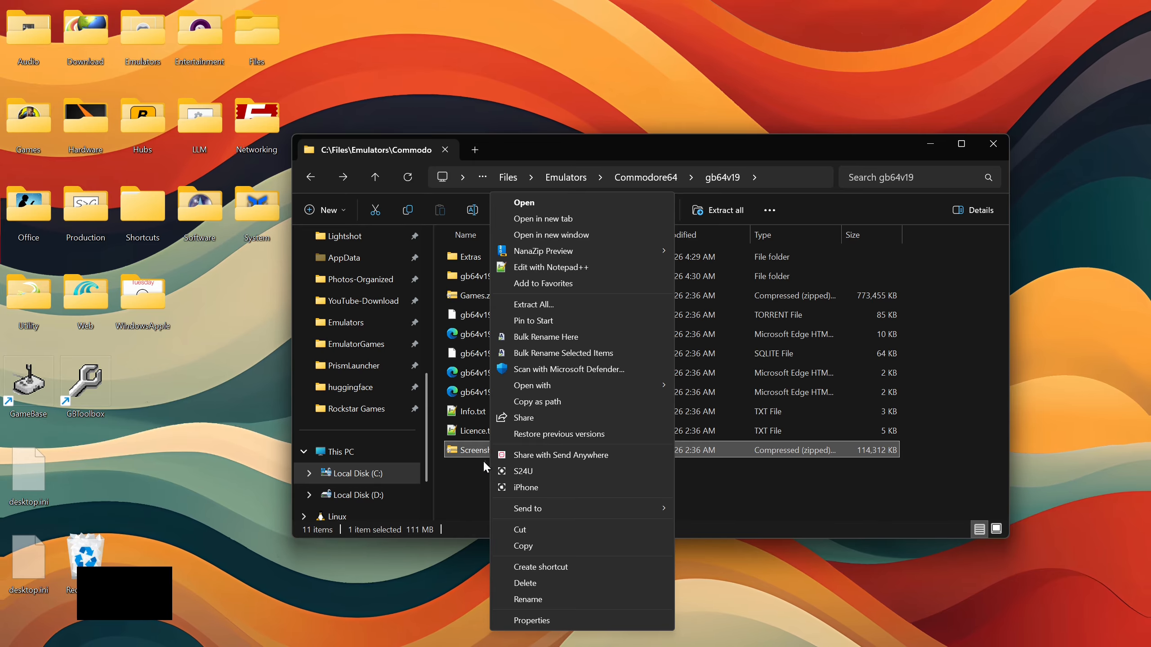
{"action": "left_click", "coordinate": [476, 450]}
{"action": "right_click", "coordinate": [476, 450]}
{"action": "mouse_move", "coordinate": [575, 390]}
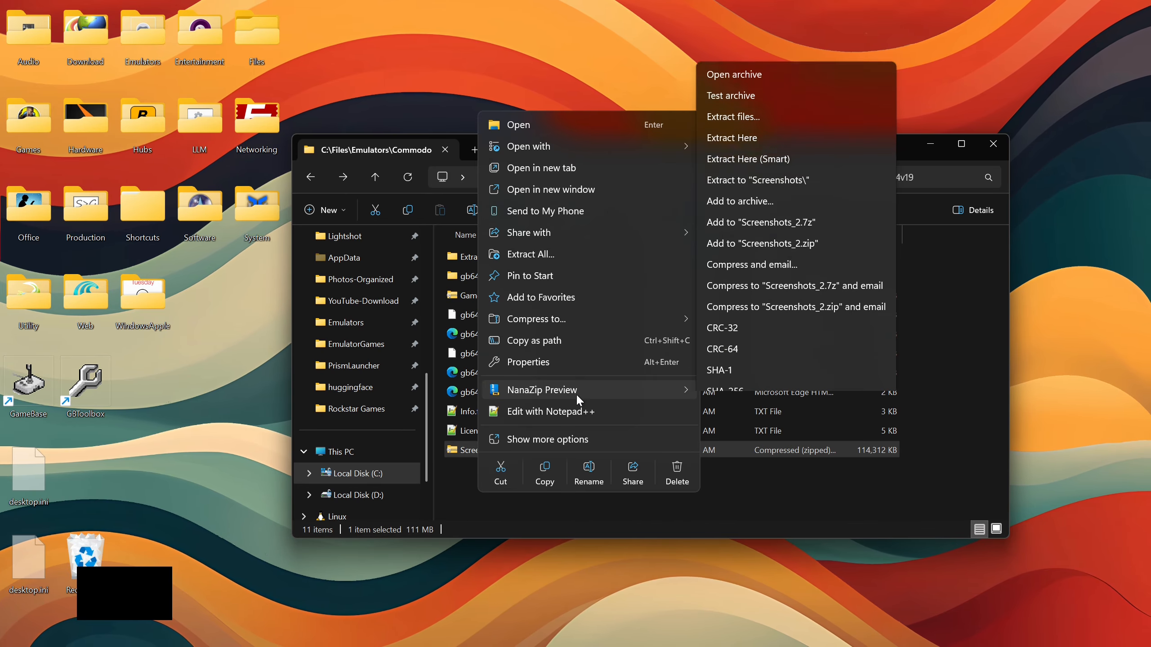
{"action": "left_click", "coordinate": [770, 131]}
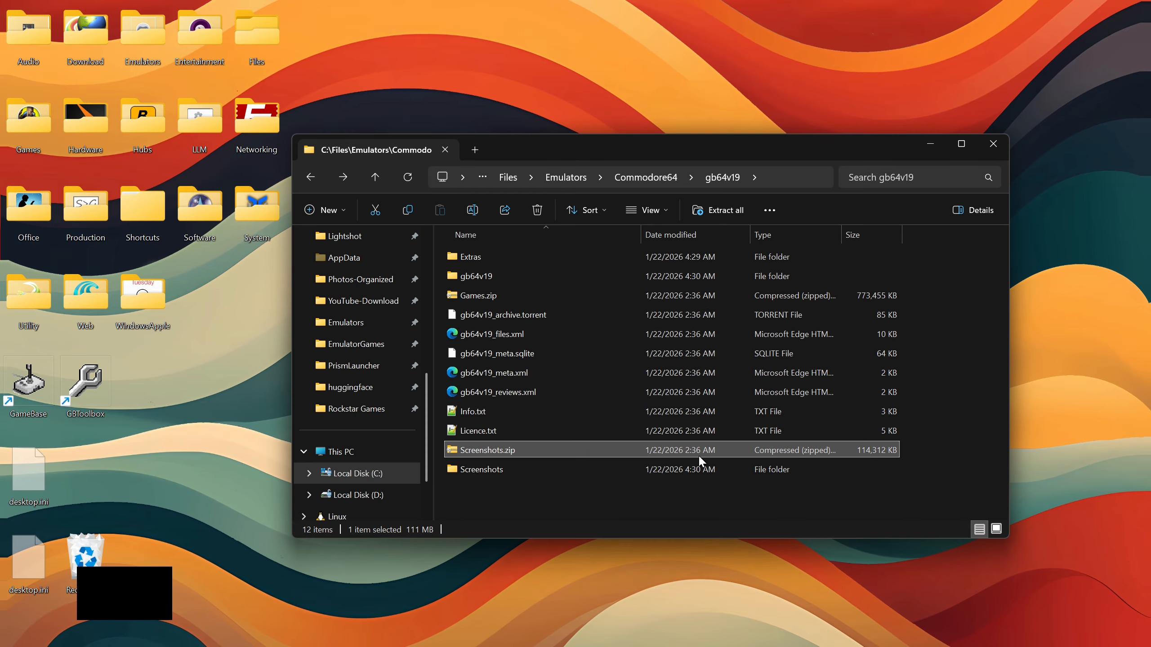
{"action": "double_click", "coordinate": [696, 470]}
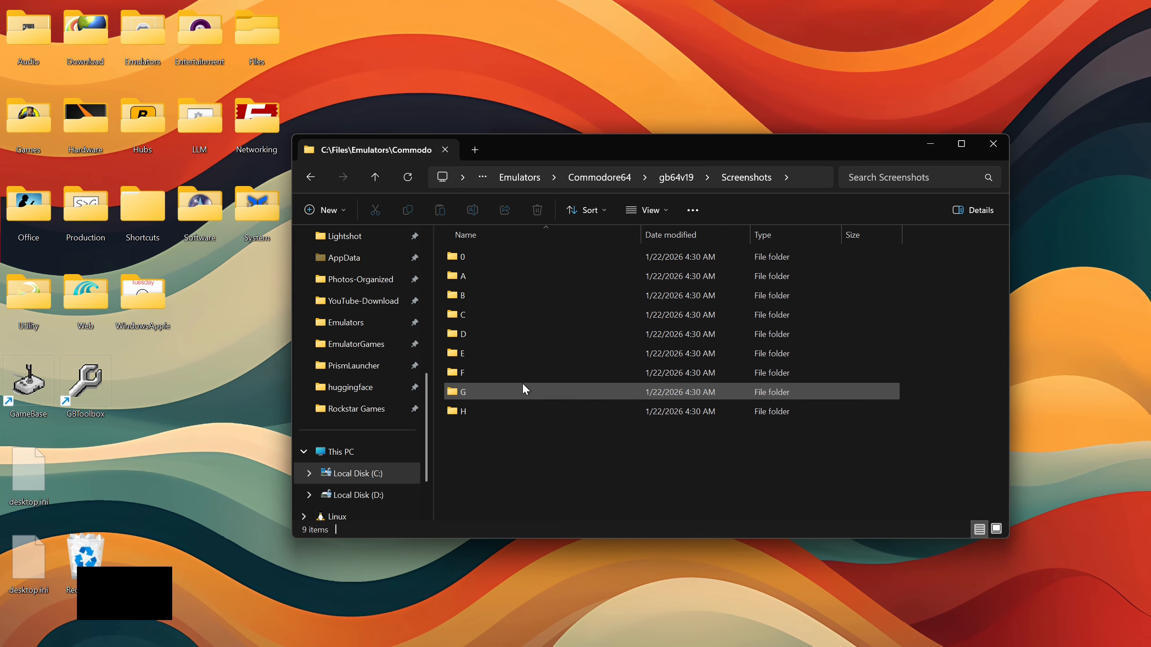
- Look through the Games folder inside Games.zip and return to the gb64v19 folder
{"action": "key", "text": "alt+Left"}
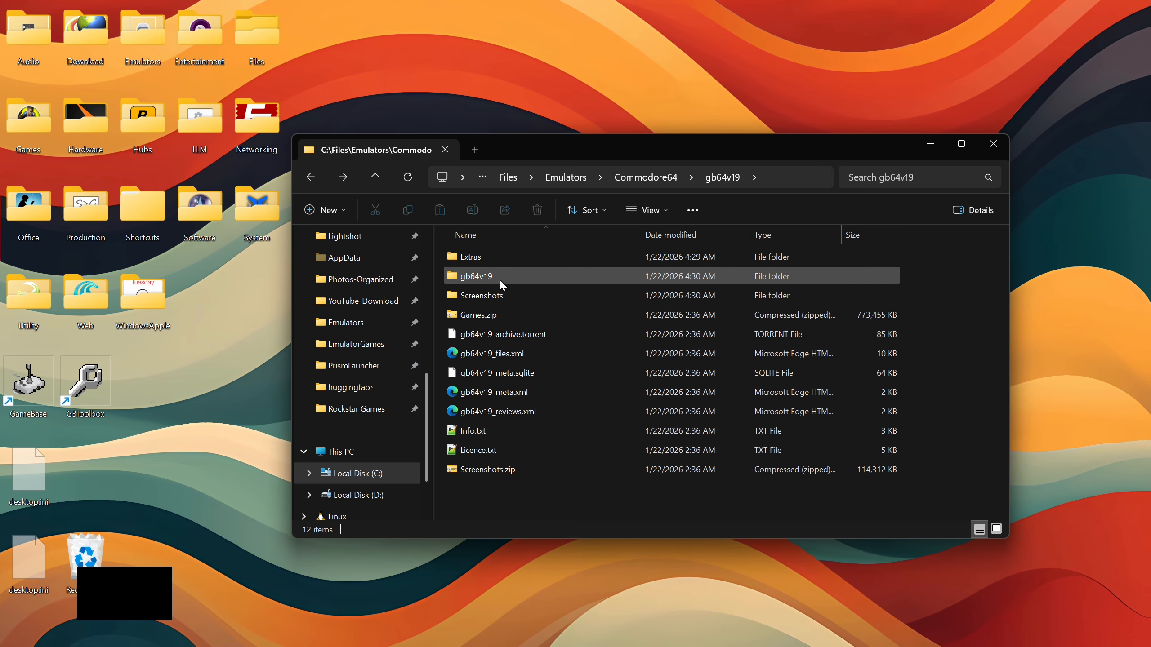
{"action": "left_click", "coordinate": [499, 315]}
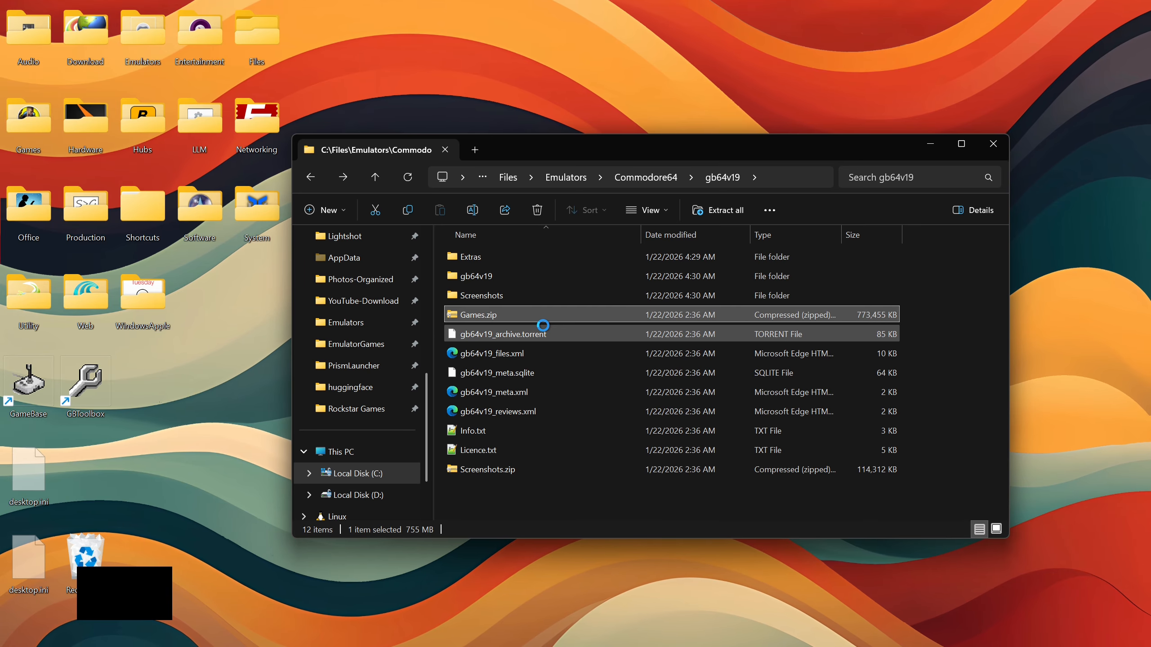
{"action": "double_click", "coordinate": [543, 256]}
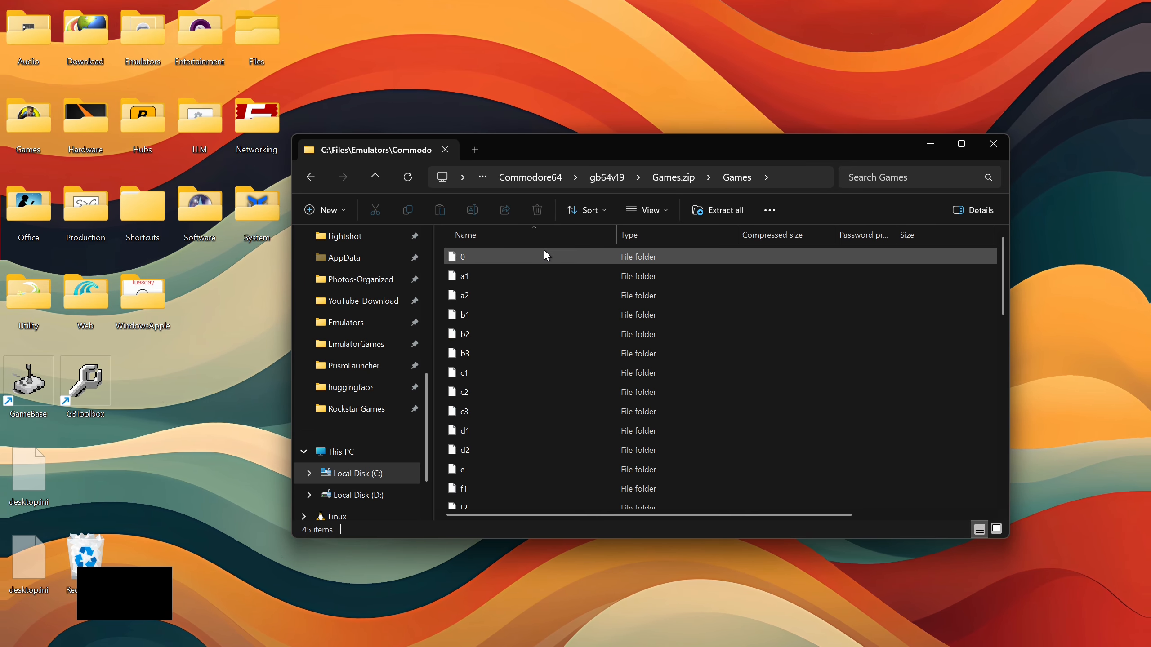
{"action": "scroll", "coordinate": [595, 337], "scroll_direction": "down", "scroll_amount": 10}
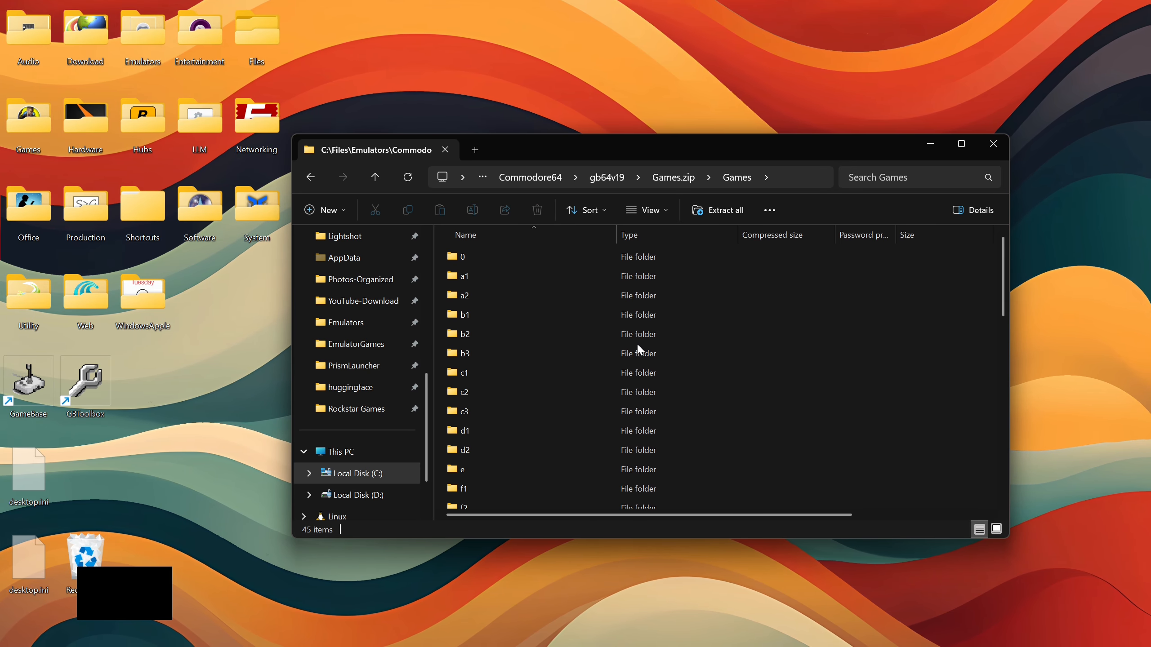
{"action": "key", "text": "alt+Left"}
{"action": "key", "text": "alt+Left"}
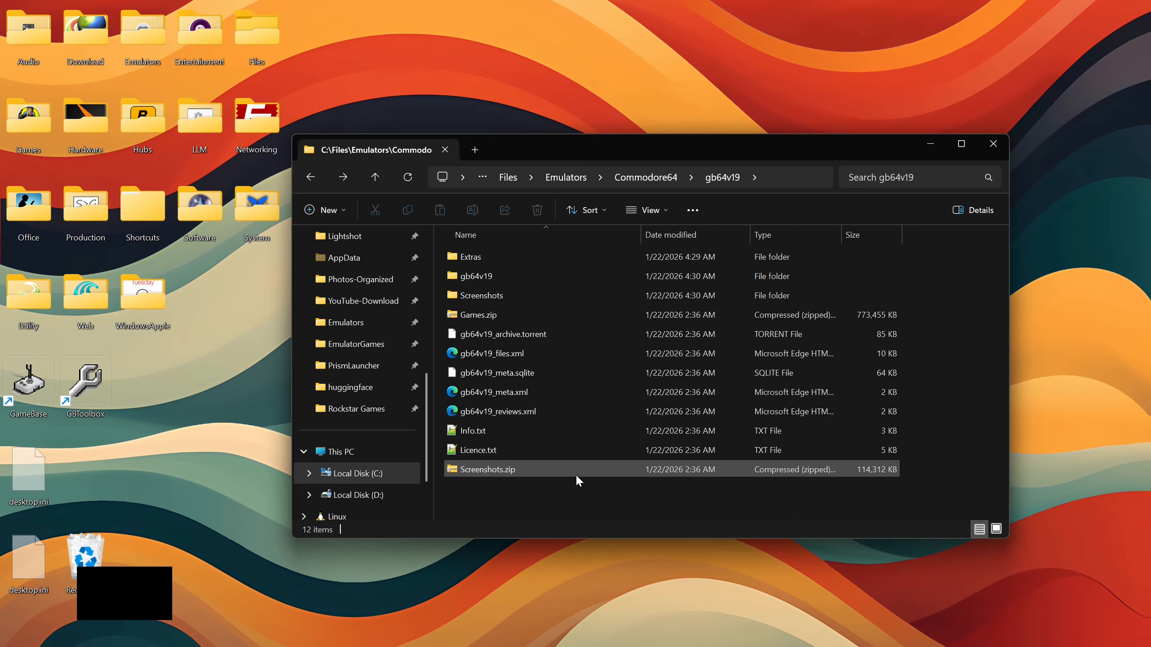
- Delete the Screenshots.zip archive from the gb64v19 folder
{"action": "key", "text": "alt+Tab"}
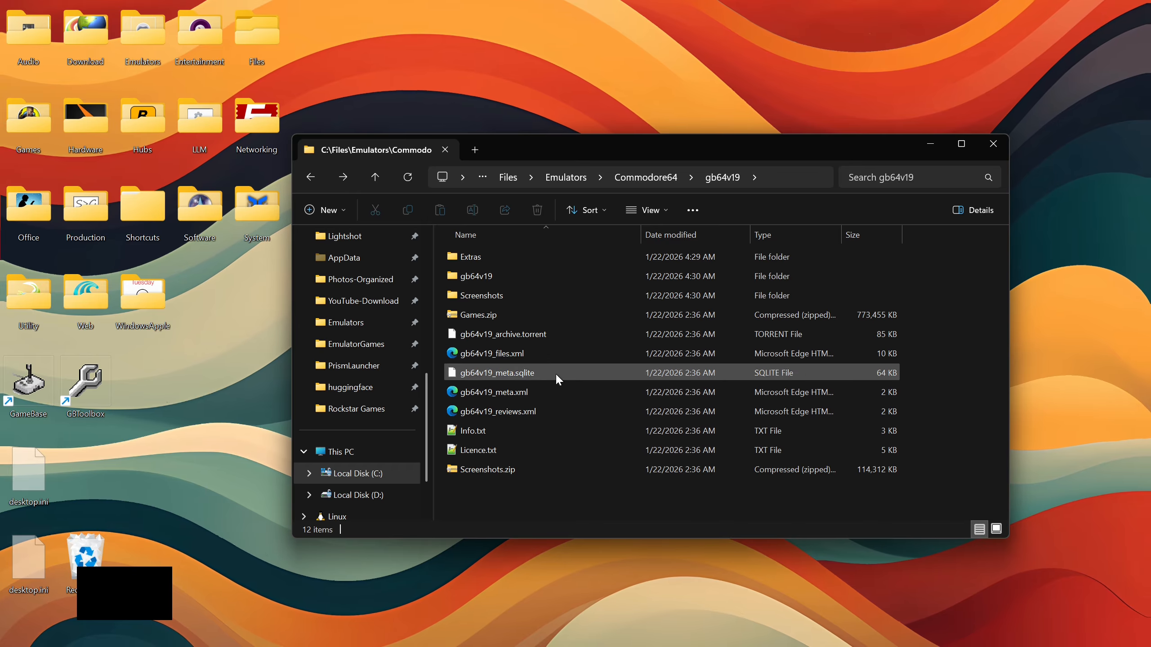
{"action": "left_click", "coordinate": [524, 471]}
{"action": "key", "text": "Delete"}
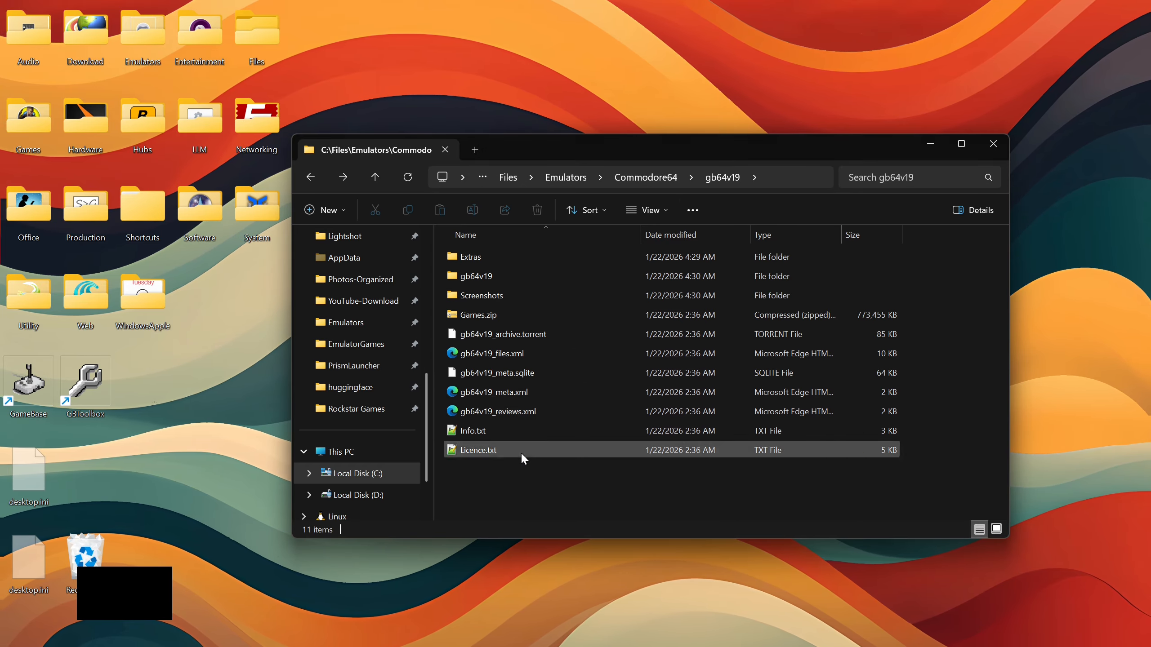
- Extract Games.zip inside the gb64v19 folder using NanaZip's Extract Here (Smart) option
{"action": "right_click", "coordinate": [484, 316]}
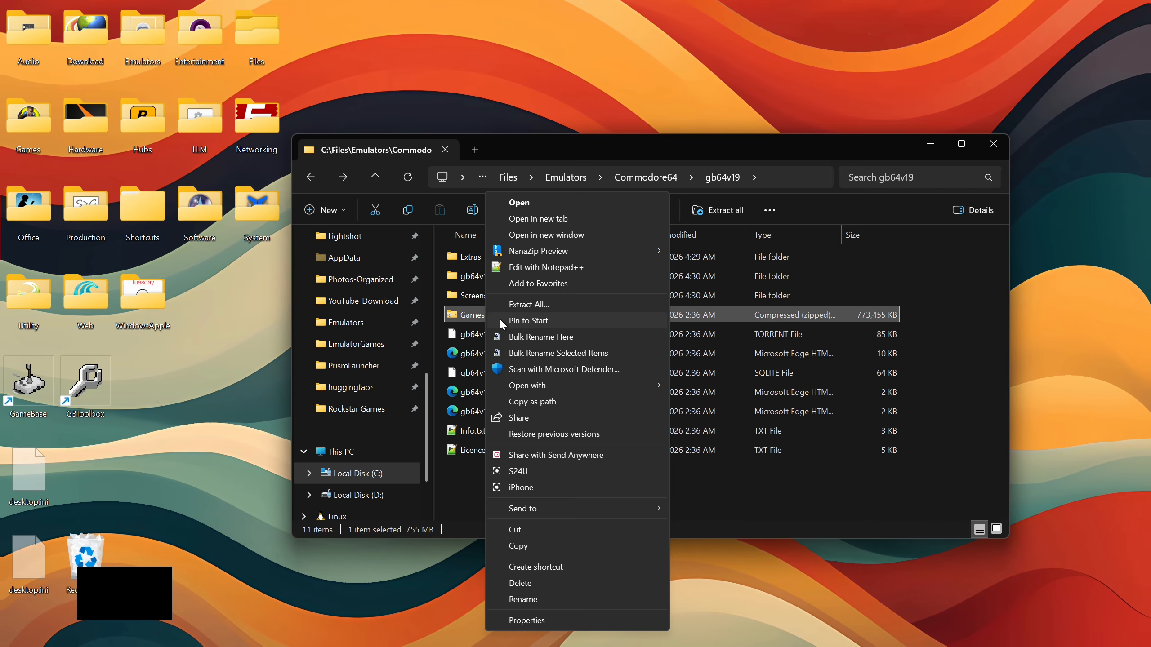
{"action": "mouse_move", "coordinate": [562, 251]}
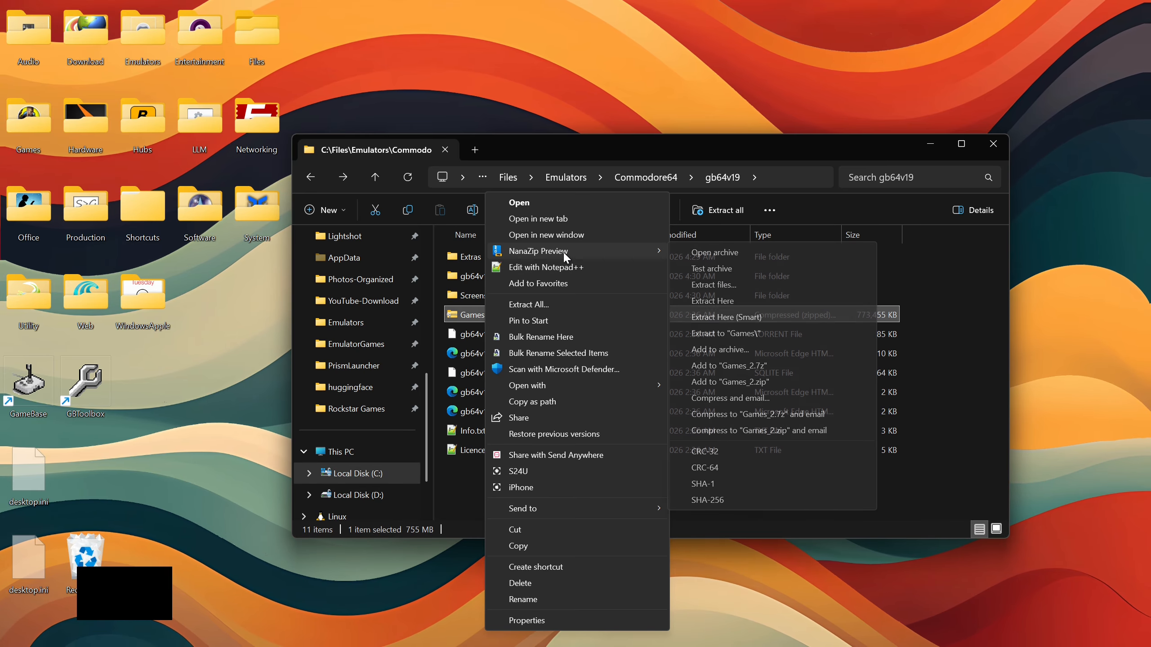
{"action": "left_click", "coordinate": [751, 316]}
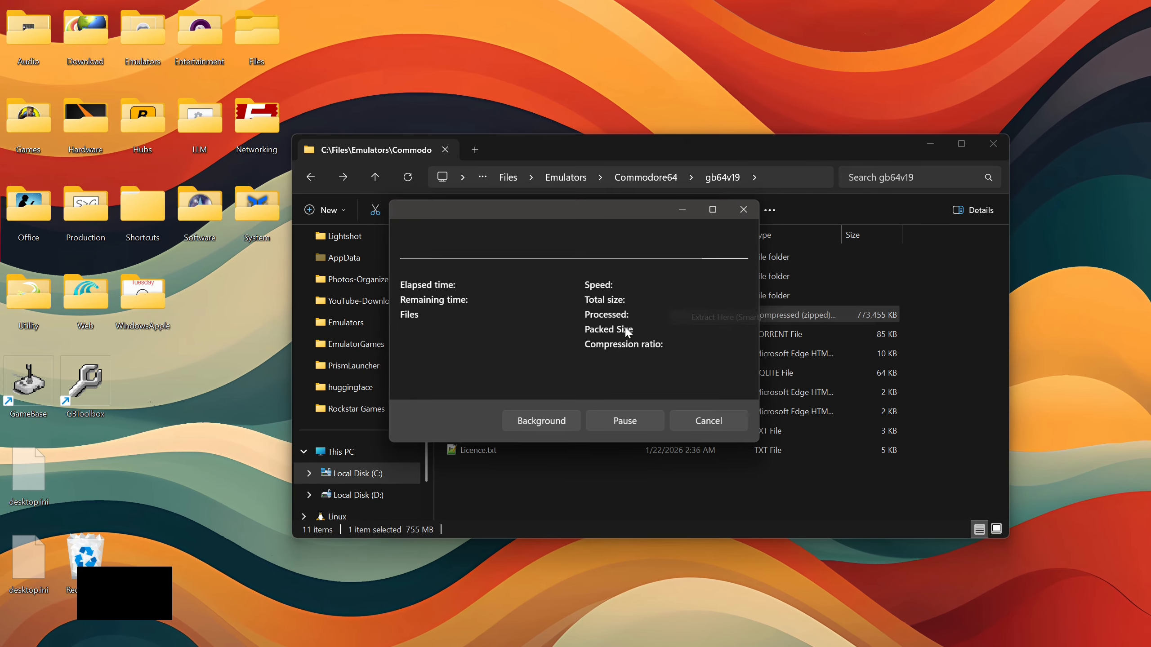
{"action": "double_click", "coordinate": [854, 316]}
{"action": "key", "text": "alt+Left"}
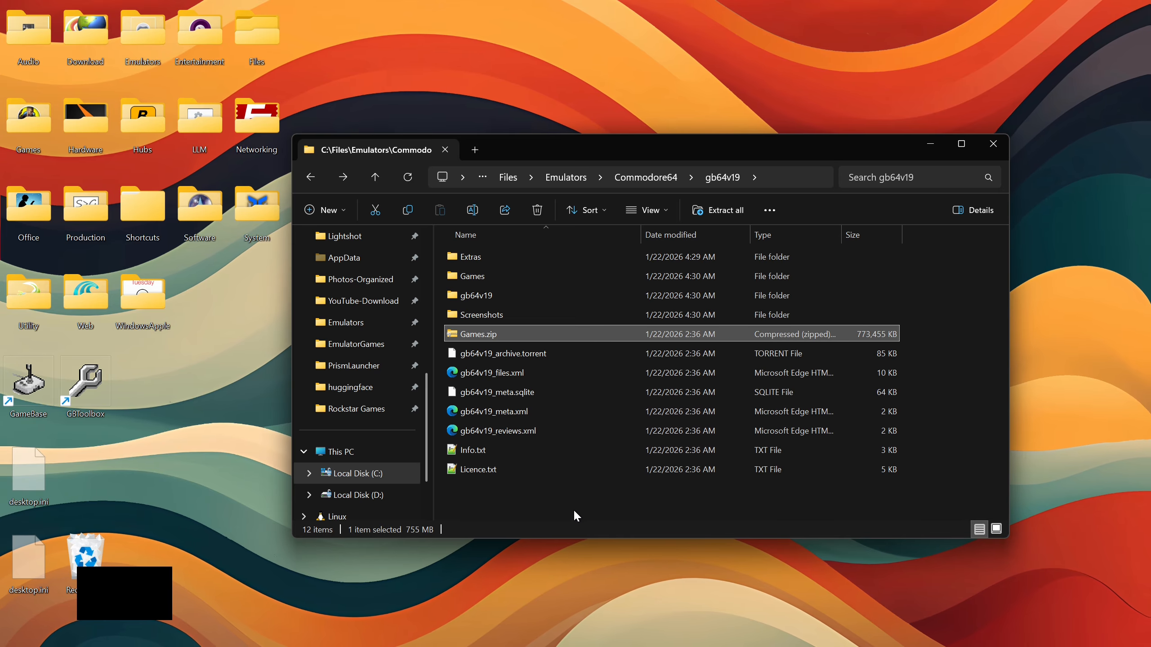
- Check the contents of the extracted Games folder and delete the Games.zip archive from gb64v19
{"action": "double_click", "coordinate": [469, 273]}
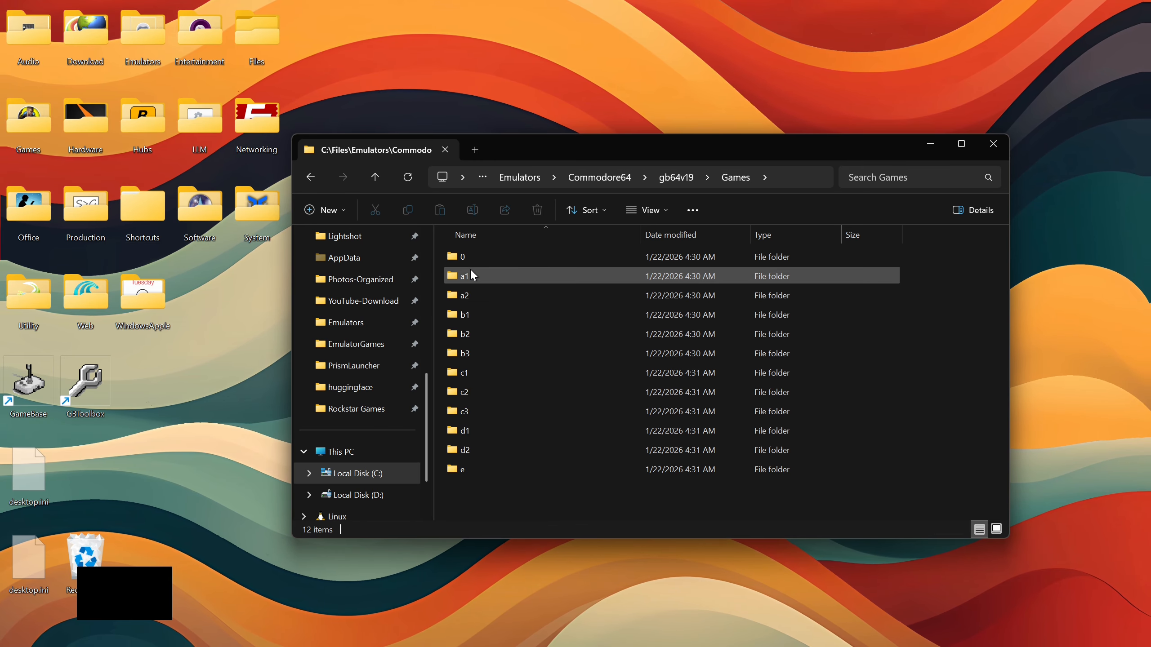
{"action": "key", "text": "alt+Left"}
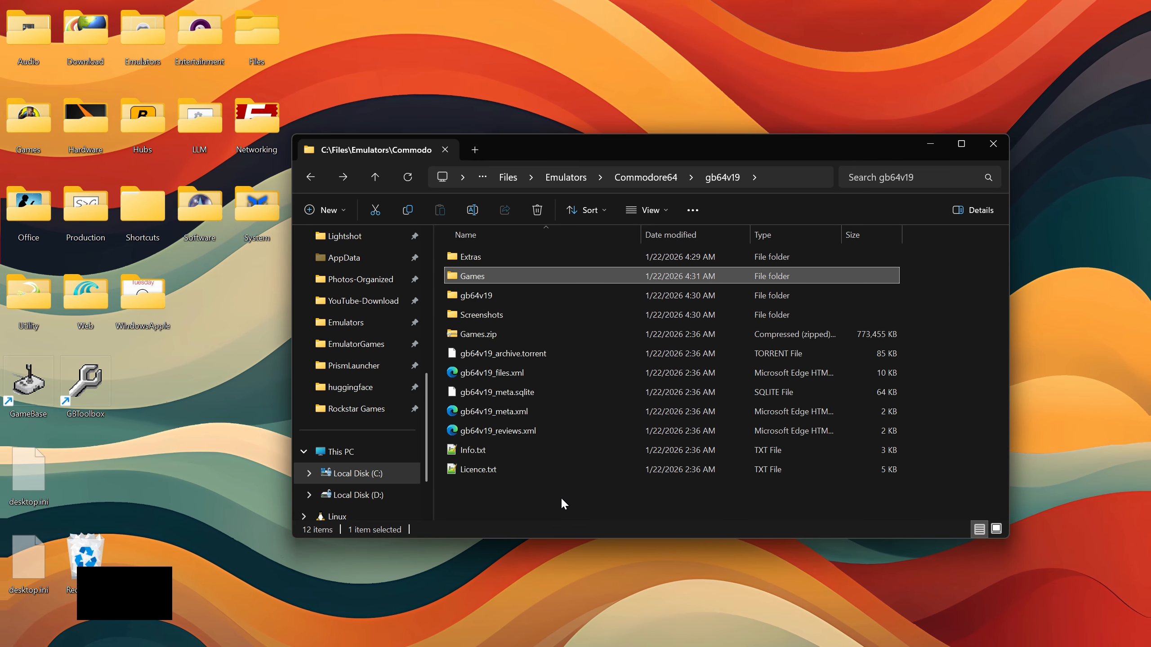
{"action": "left_click", "coordinate": [561, 497]}
{"action": "key", "text": "alt+Tab"}
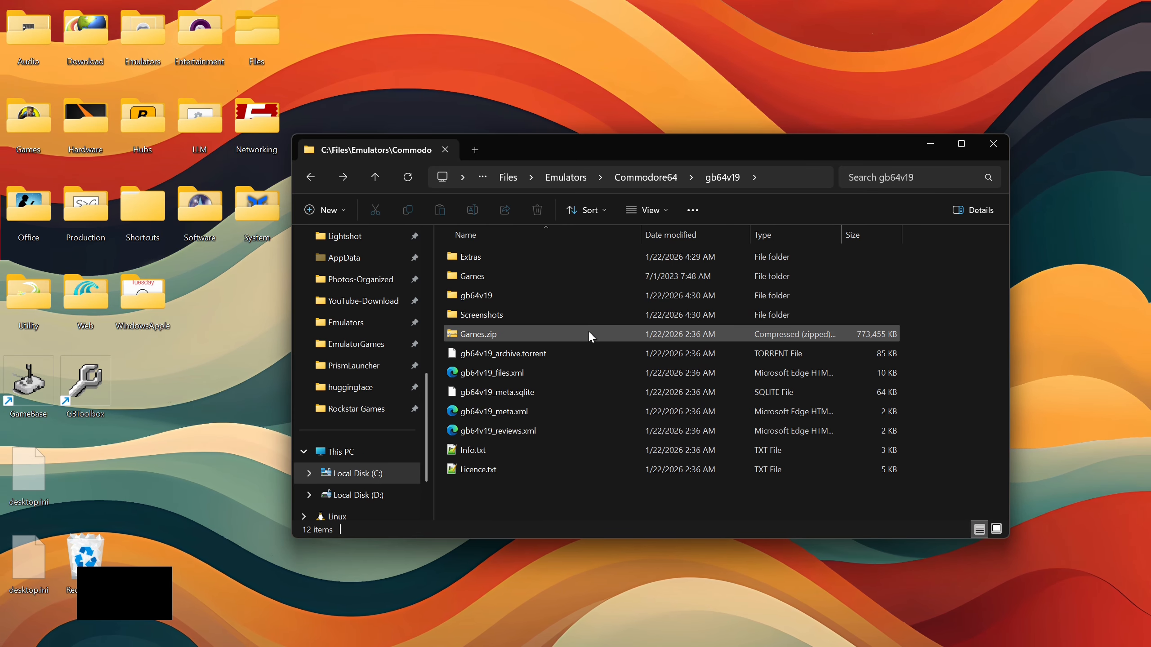
{"action": "left_click", "coordinate": [559, 332]}
{"action": "key", "text": "Delete"}
{"action": "key", "text": "Return"}
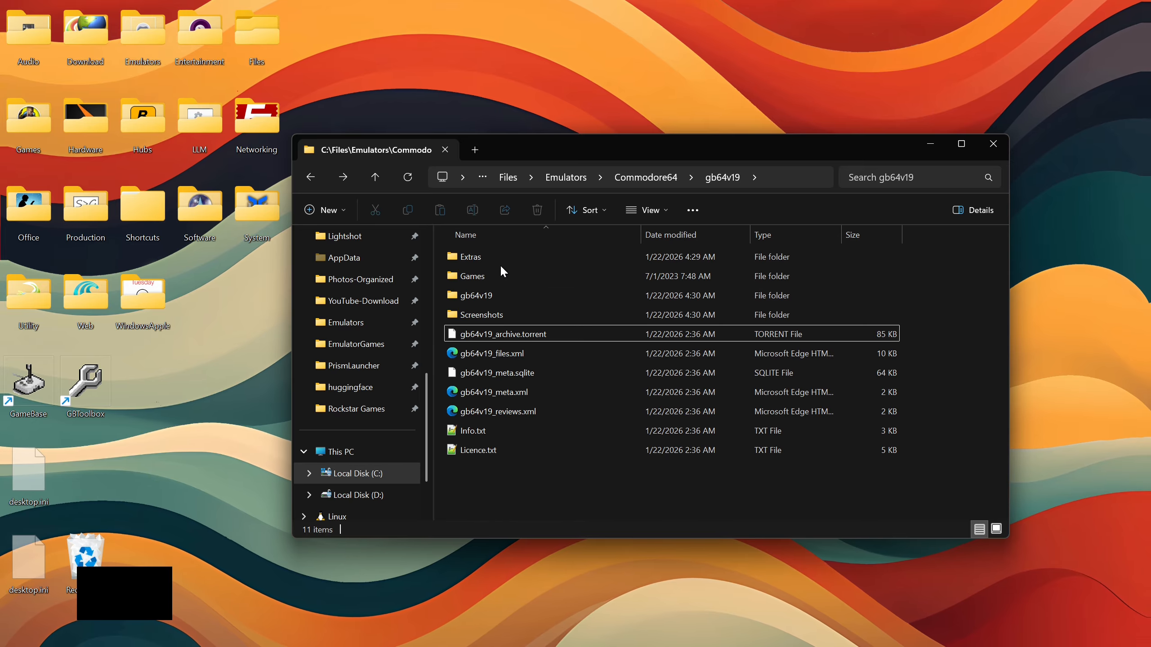
- Extract every zip archive in the Extras folder into its own subfolder with NanaZip
{"action": "double_click", "coordinate": [483, 261]}
{"action": "left_click", "coordinate": [545, 315]}
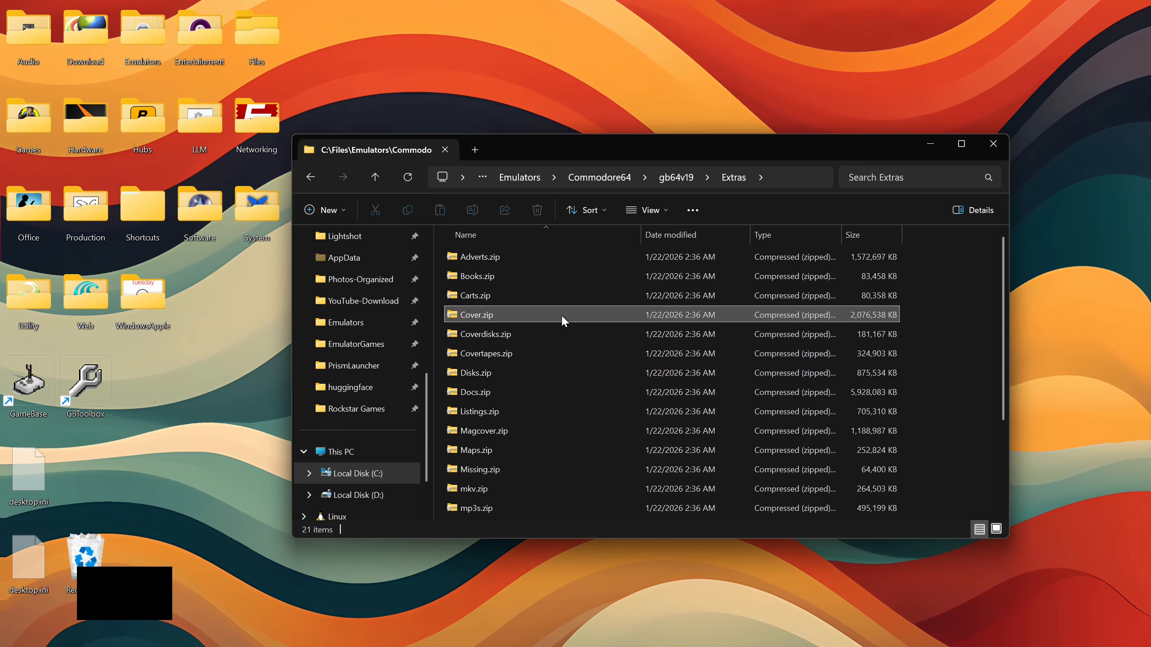
{"action": "scroll", "coordinate": [561, 315], "scroll_direction": "down", "scroll_amount": 3}
{"action": "scroll", "coordinate": [627, 395], "scroll_direction": "up", "scroll_amount": 3}
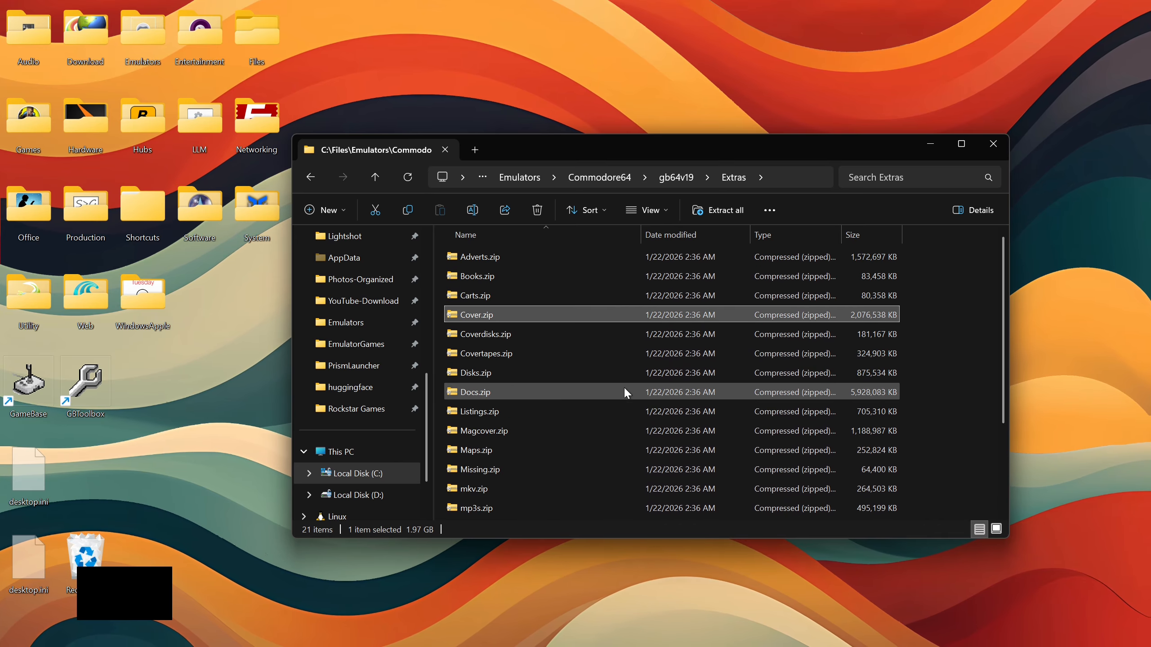
{"action": "left_click", "coordinate": [497, 256]}
{"action": "key", "text": "ctrl+a"}
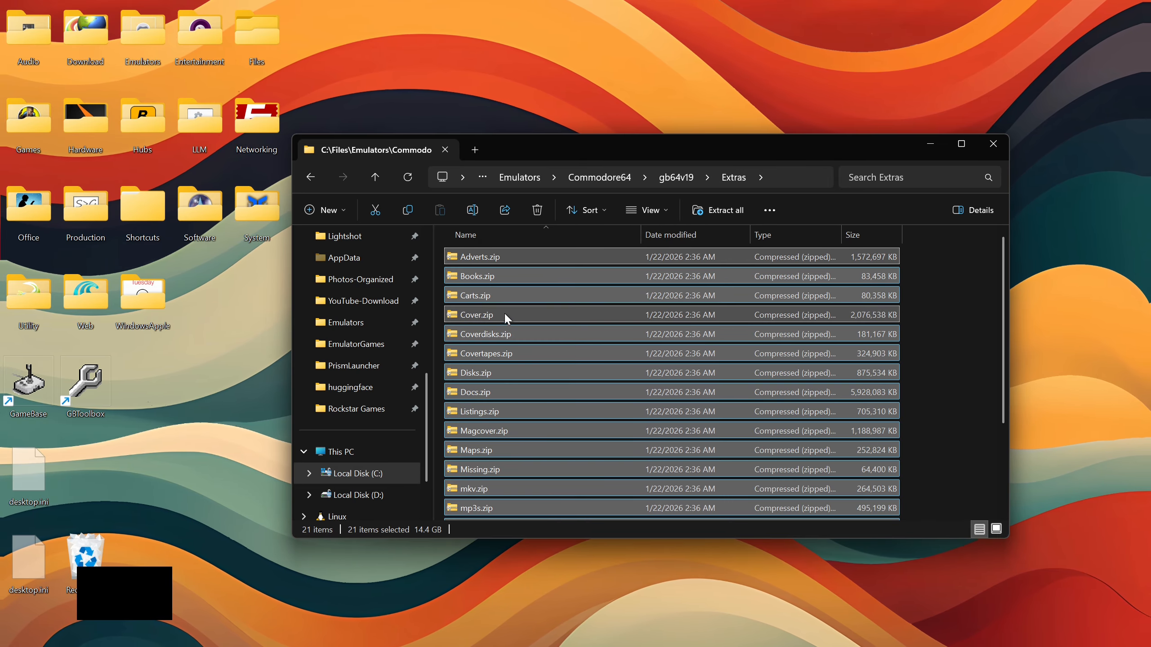
{"action": "scroll", "coordinate": [504, 315], "scroll_direction": "down", "scroll_amount": 3}
{"action": "right_click", "coordinate": [506, 337]}
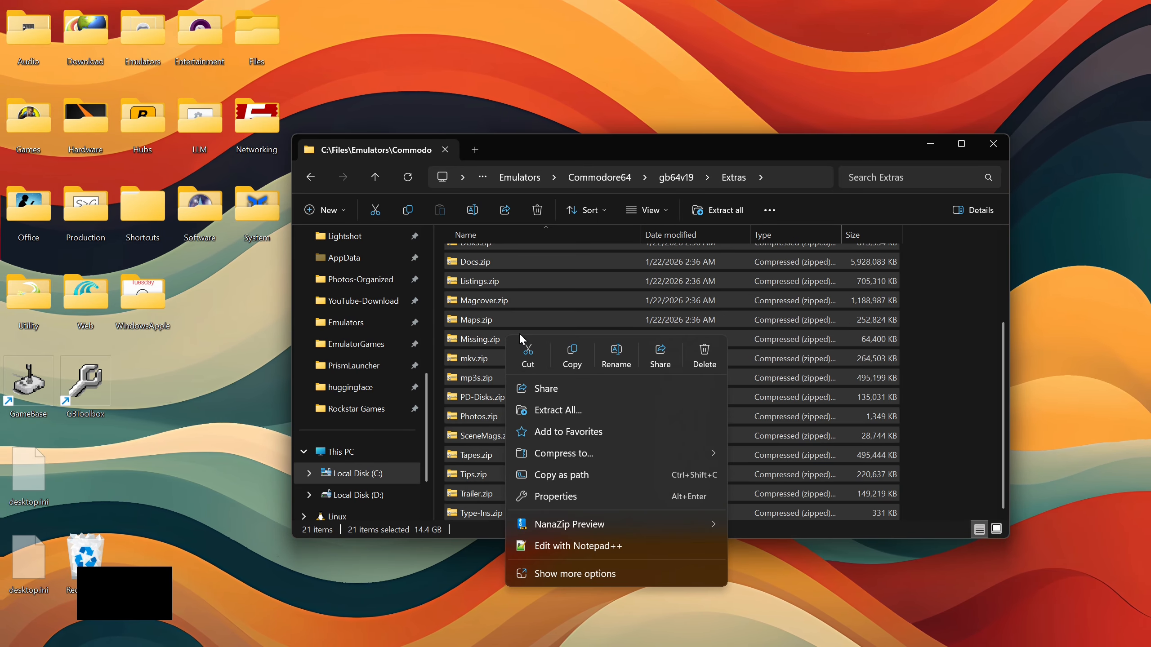
{"action": "mouse_move", "coordinate": [608, 524]}
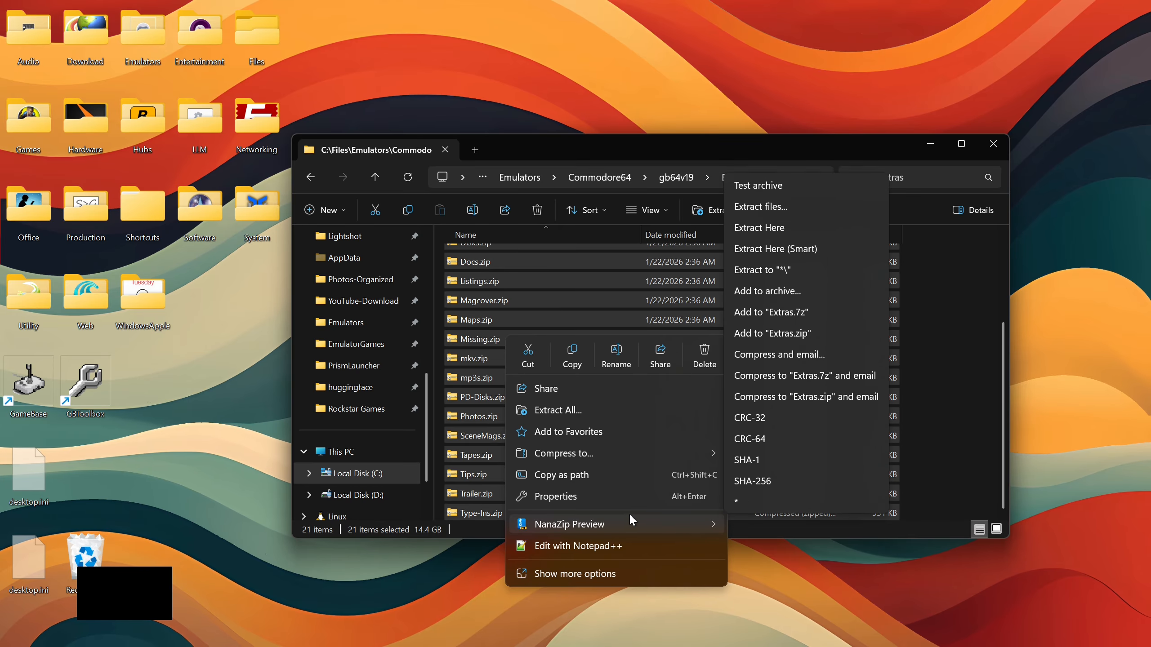
{"action": "left_click", "coordinate": [783, 271]}
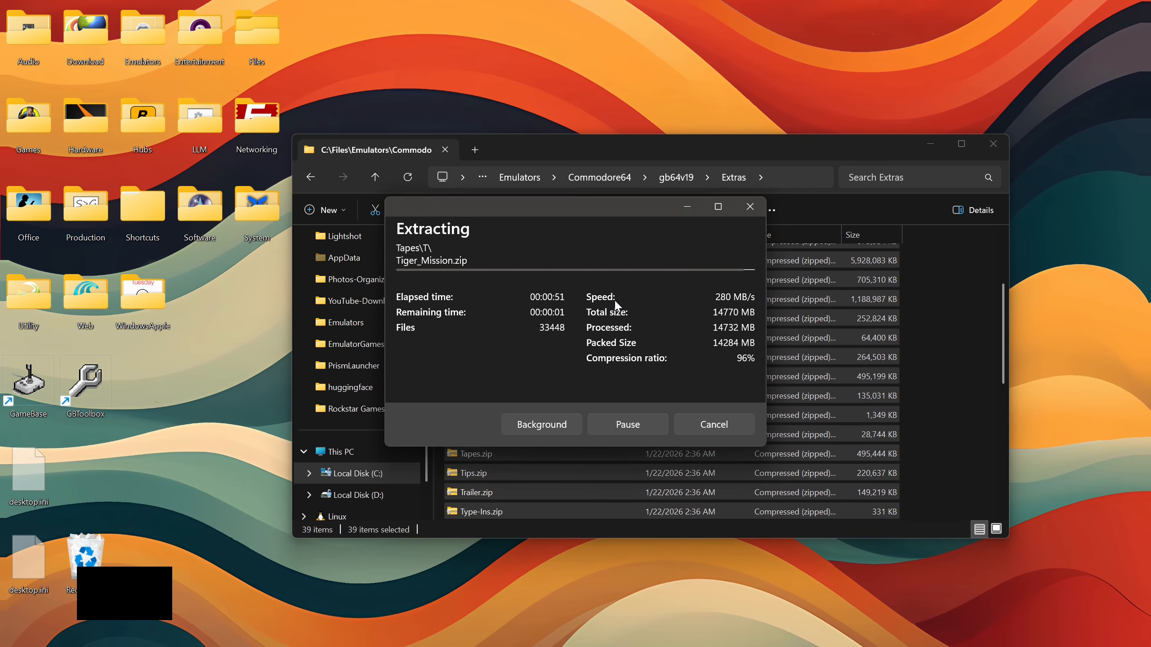
- Delete all the original zip archives, Adverts.zip through Type-Ins.zip, from the Extras folder
{"action": "left_click", "coordinate": [645, 295]}
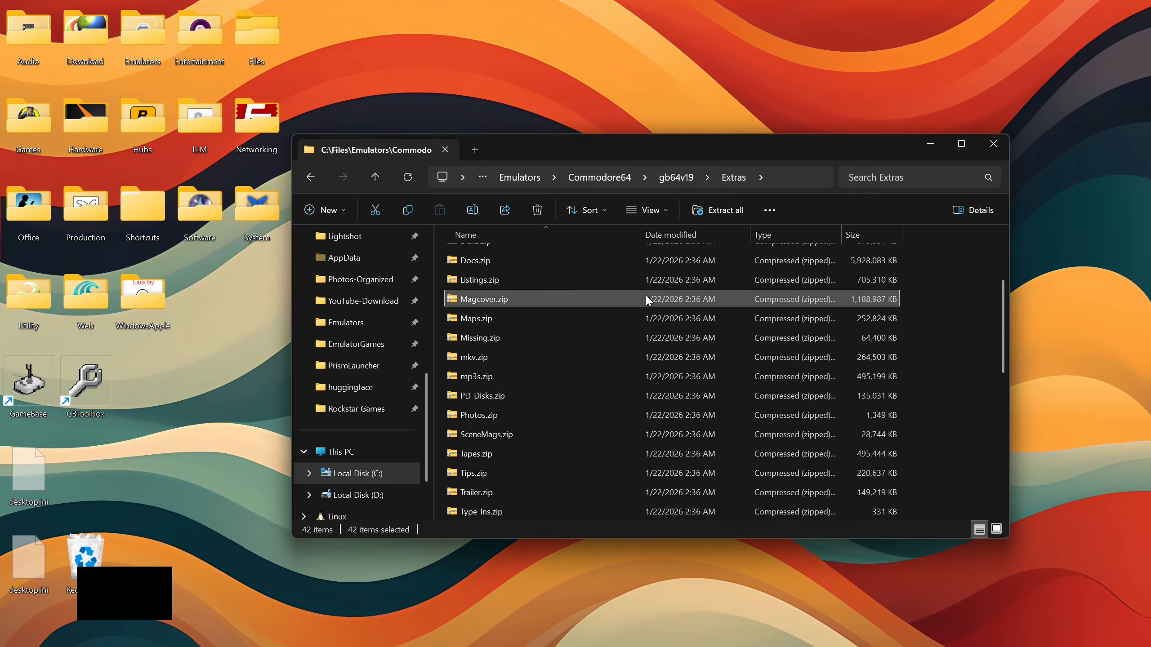
{"action": "scroll", "coordinate": [680, 339], "scroll_direction": "up", "scroll_amount": 2}
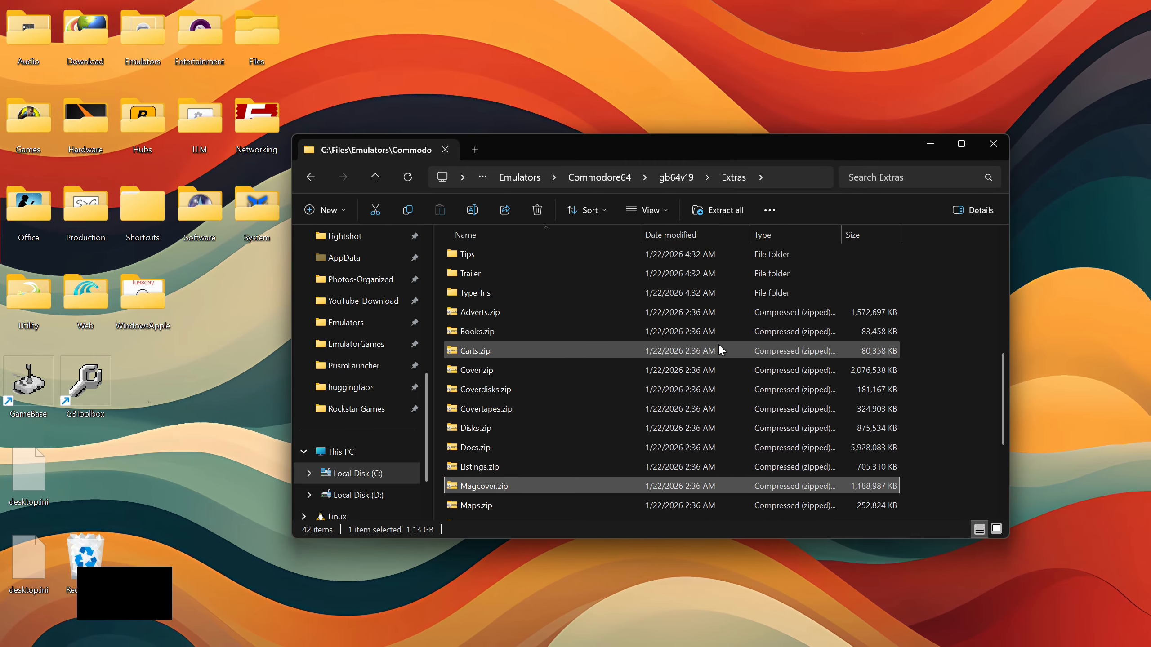
{"action": "left_click", "coordinate": [700, 310]}
{"action": "scroll", "coordinate": [698, 317], "scroll_direction": "down", "scroll_amount": 4}
{"action": "left_click", "coordinate": [617, 510], "text": "shift"}
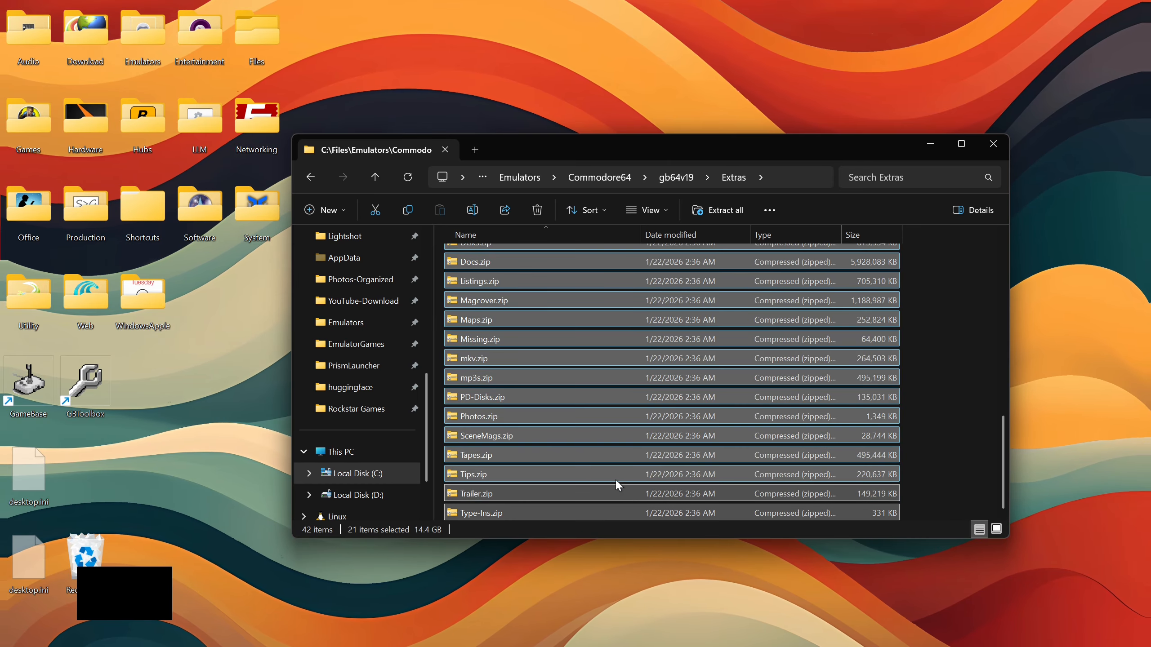
{"action": "key", "text": "Delete"}
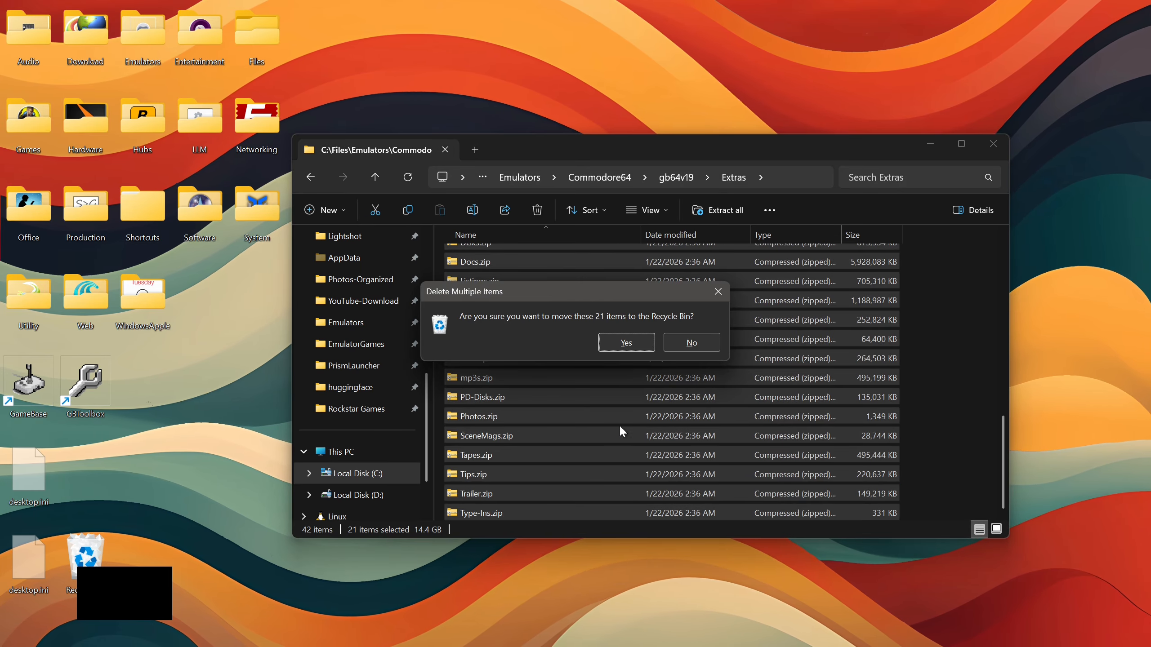
{"action": "key", "text": "Return"}
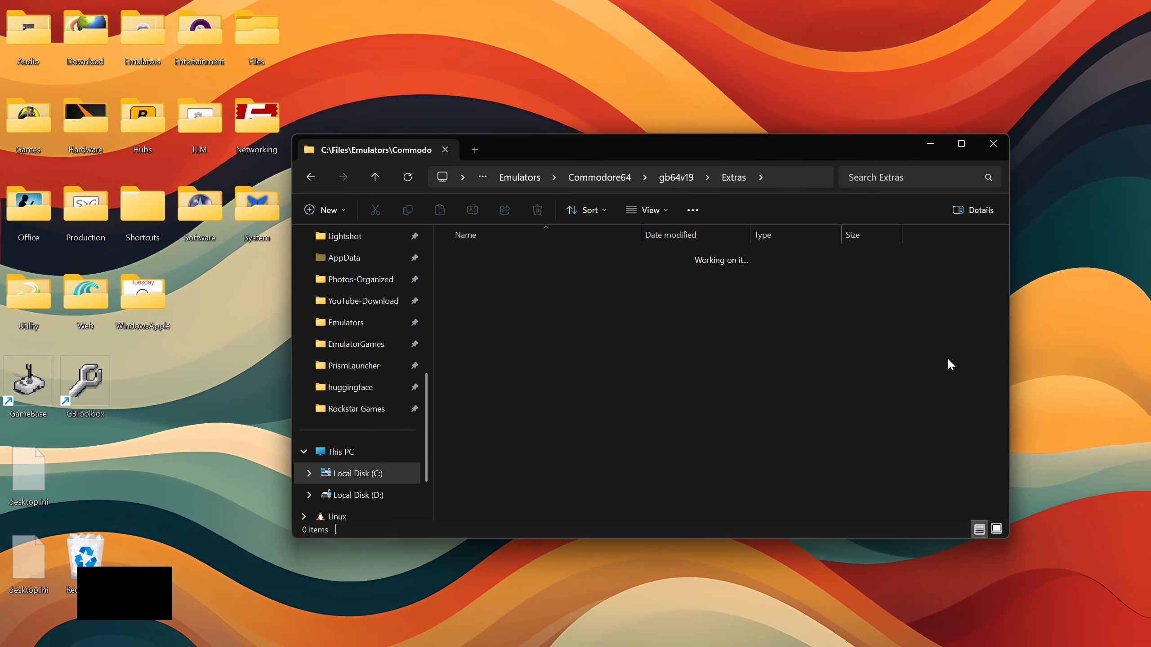
- Run gb64v19.exe from the inner gb64v19 folder as administrator and advance its setup to the destination location page
{"action": "key", "text": "alt+Left"}
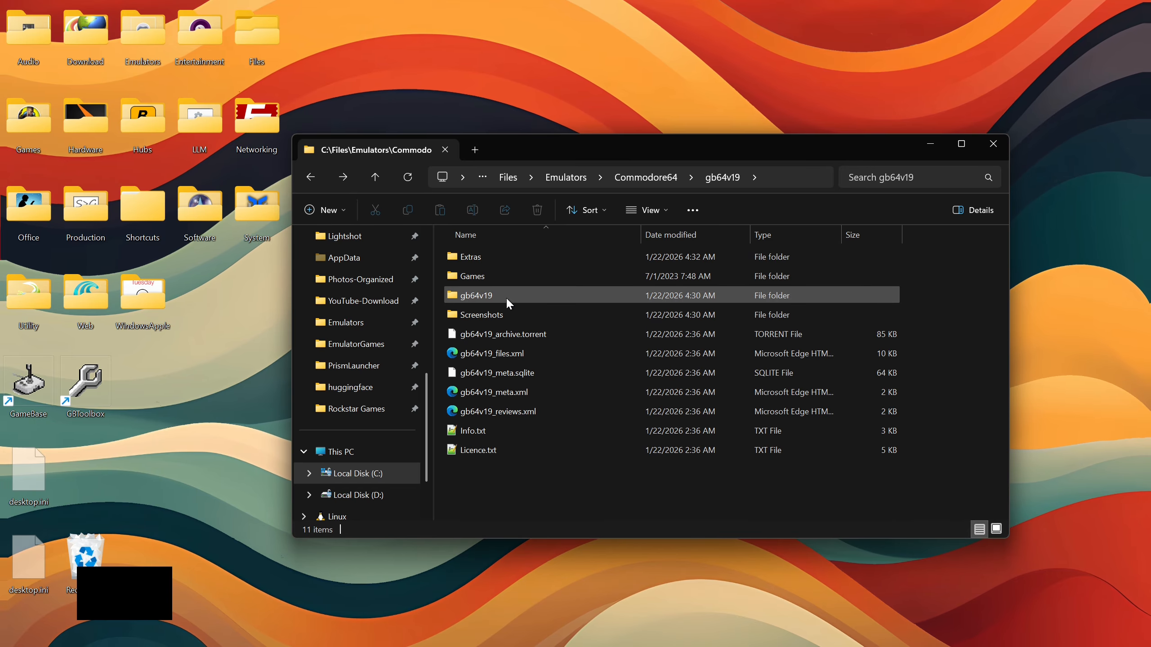
{"action": "double_click", "coordinate": [487, 295]}
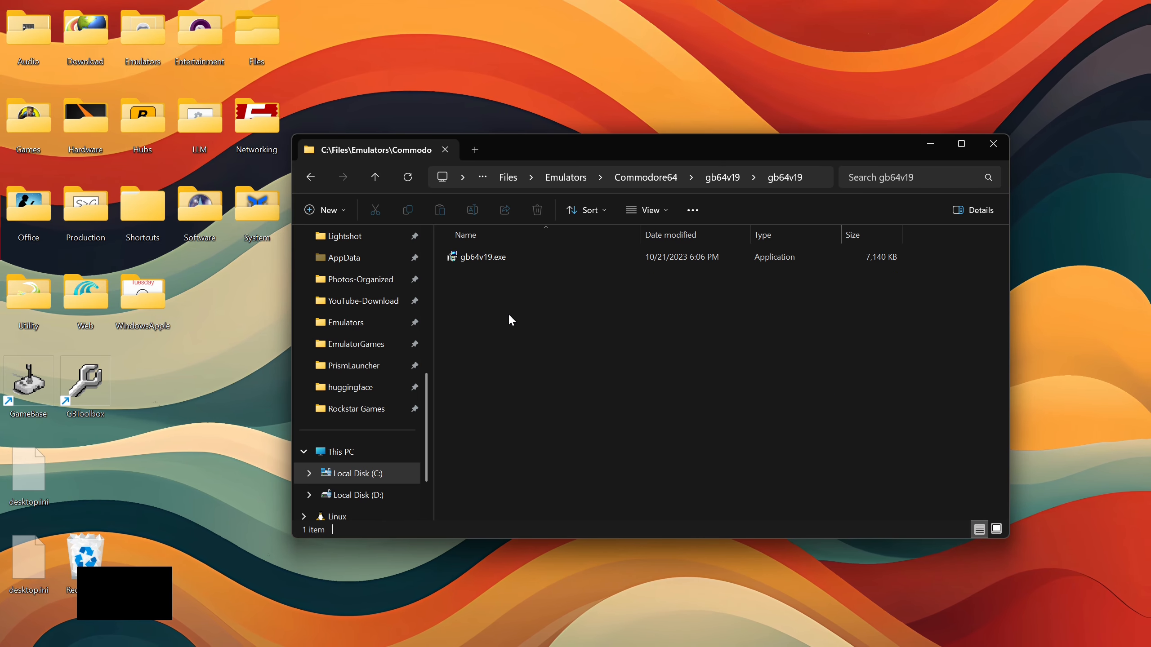
{"action": "left_click", "coordinate": [505, 256]}
{"action": "right_click", "coordinate": [505, 255]}
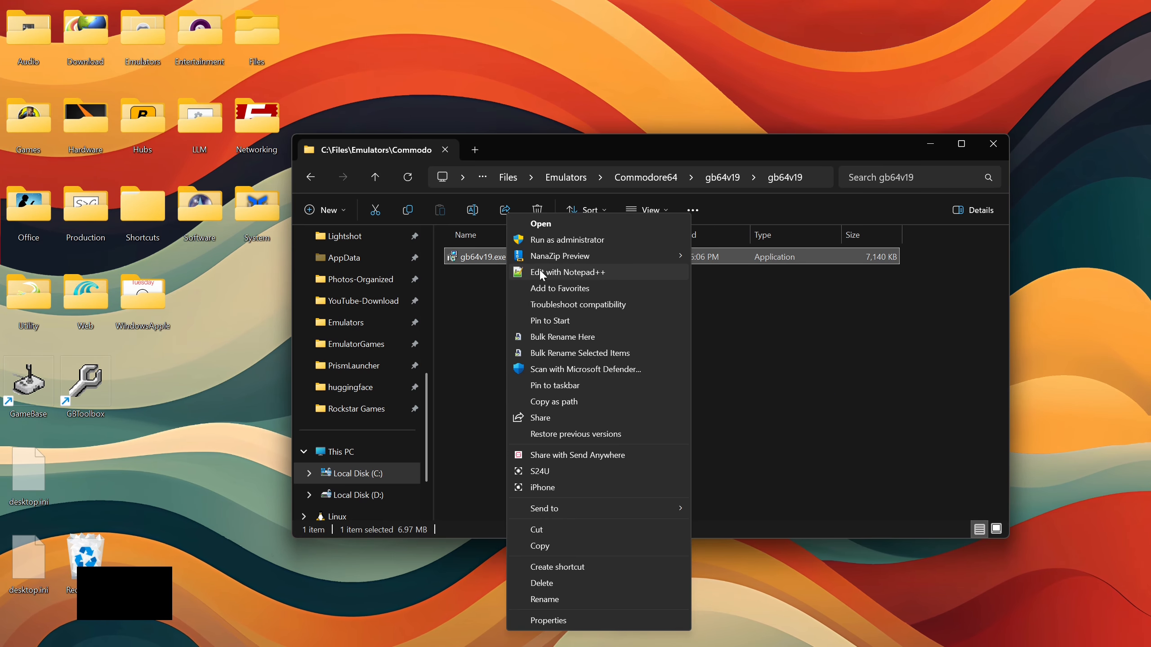
{"action": "left_click", "coordinate": [561, 234]}
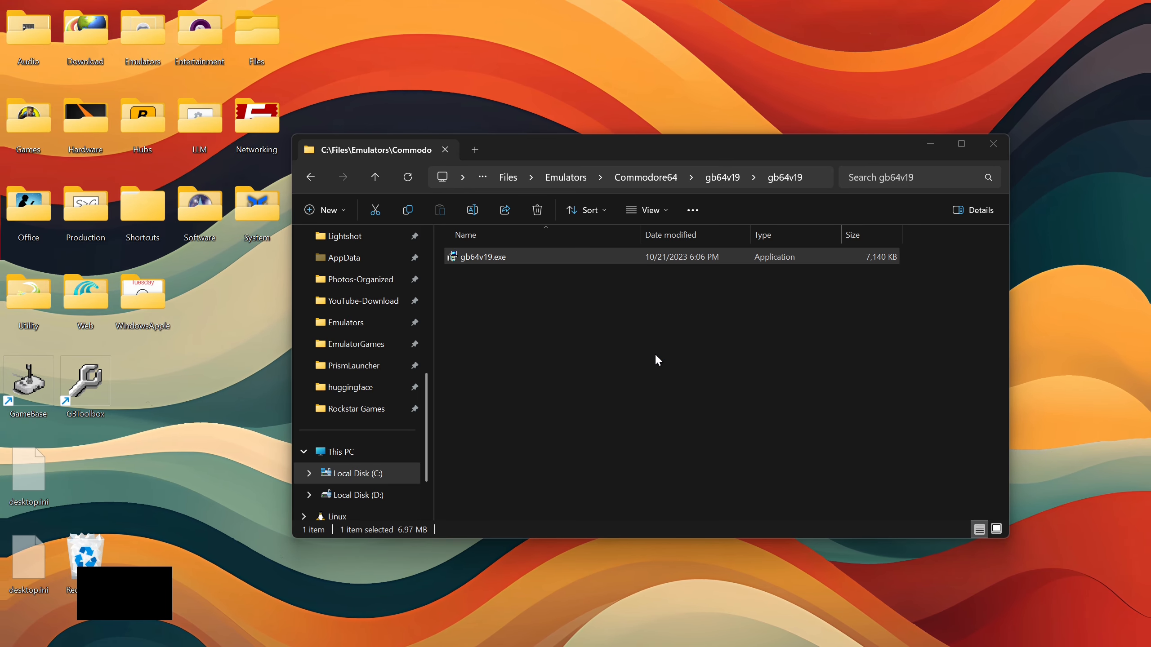
{"action": "left_click", "coordinate": [639, 434]}
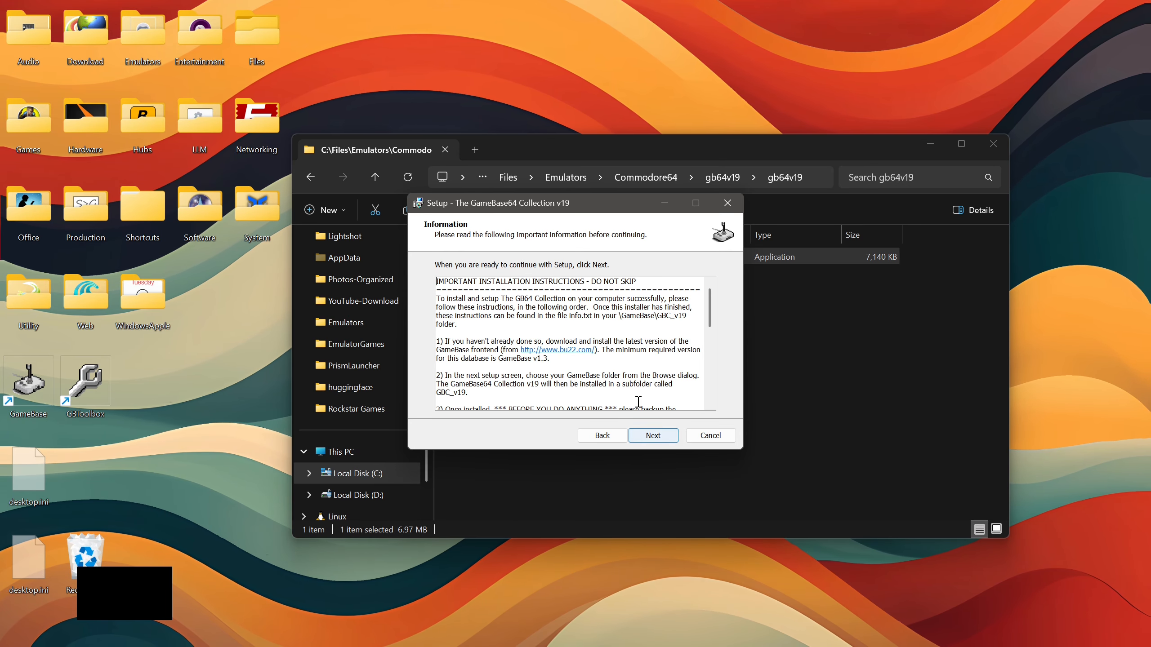
{"action": "left_click", "coordinate": [643, 436]}
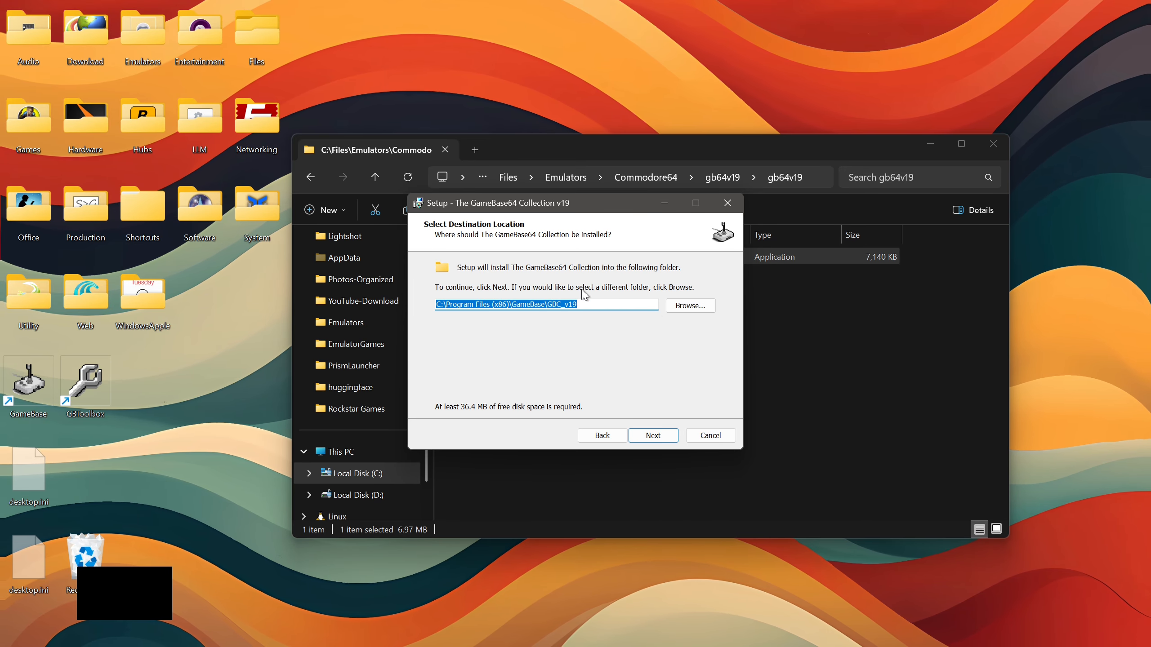
- Set the setup's destination to C:\Files\Emulators\Commodore64\GBC_v19 by browsing to the Commodore64 folder
{"action": "left_click", "coordinate": [691, 306]}
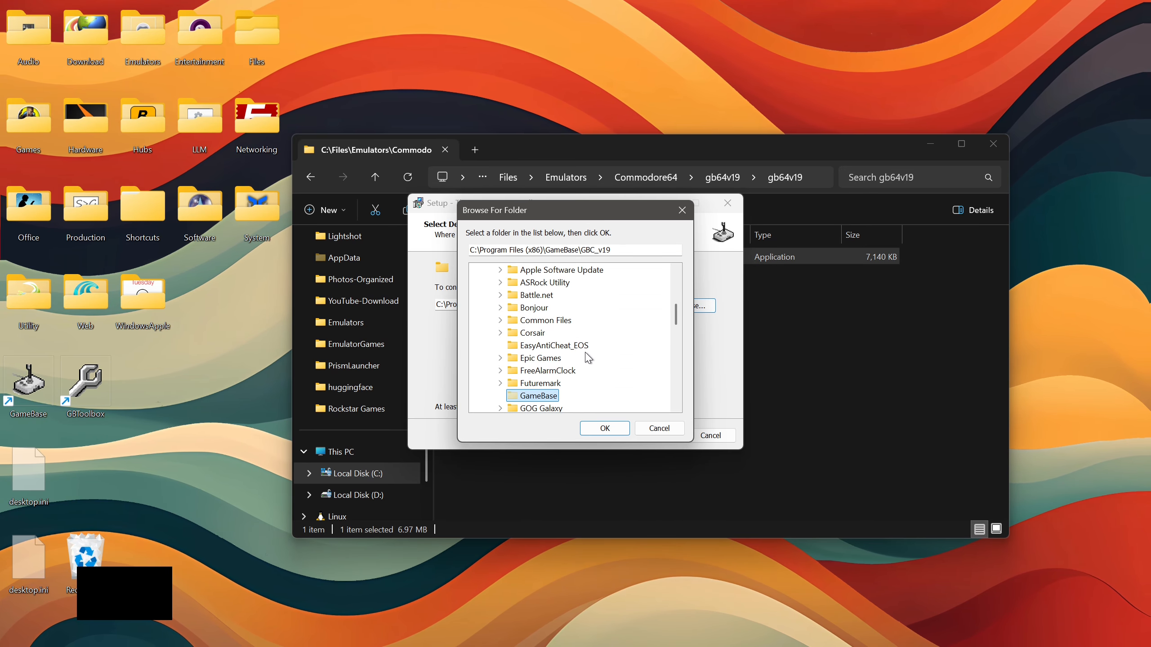
{"action": "scroll", "coordinate": [594, 365], "scroll_direction": "up", "scroll_amount": 1}
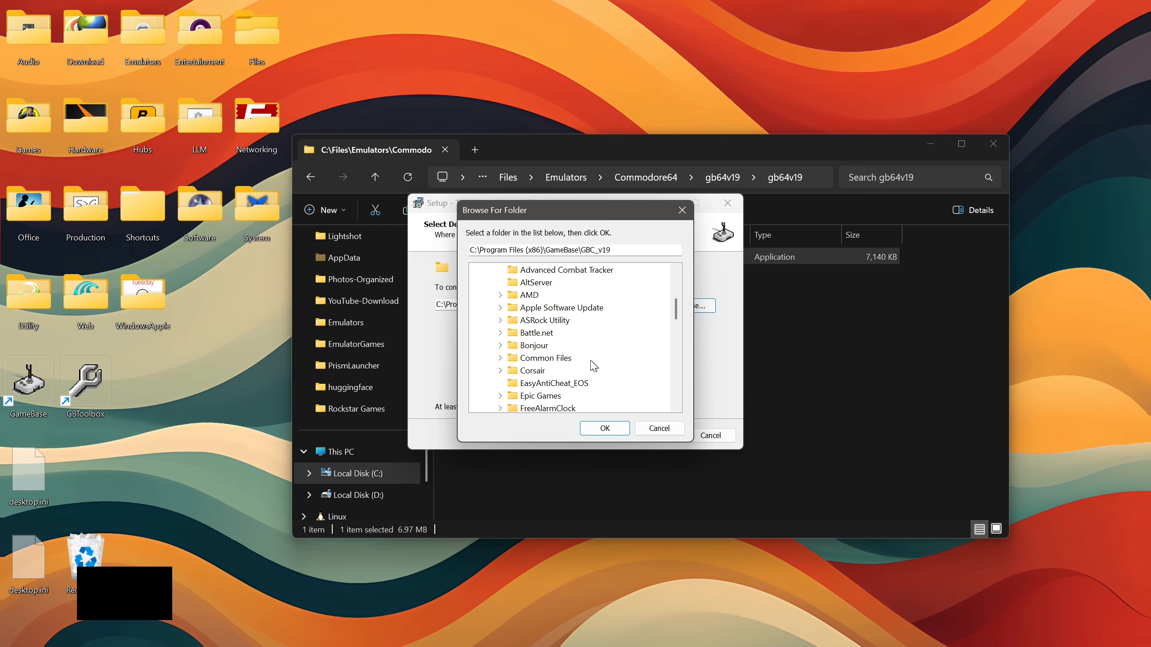
{"action": "scroll", "coordinate": [593, 365], "scroll_direction": "up", "scroll_amount": 4}
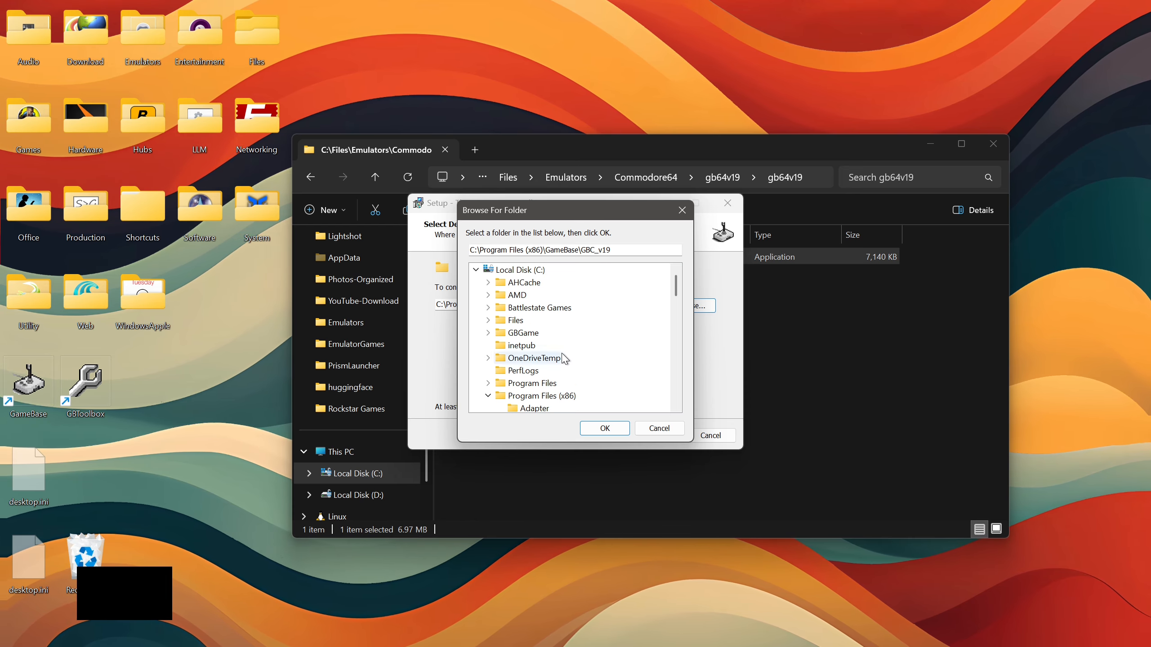
{"action": "left_click", "coordinate": [488, 320]}
{"action": "left_click", "coordinate": [498, 334]}
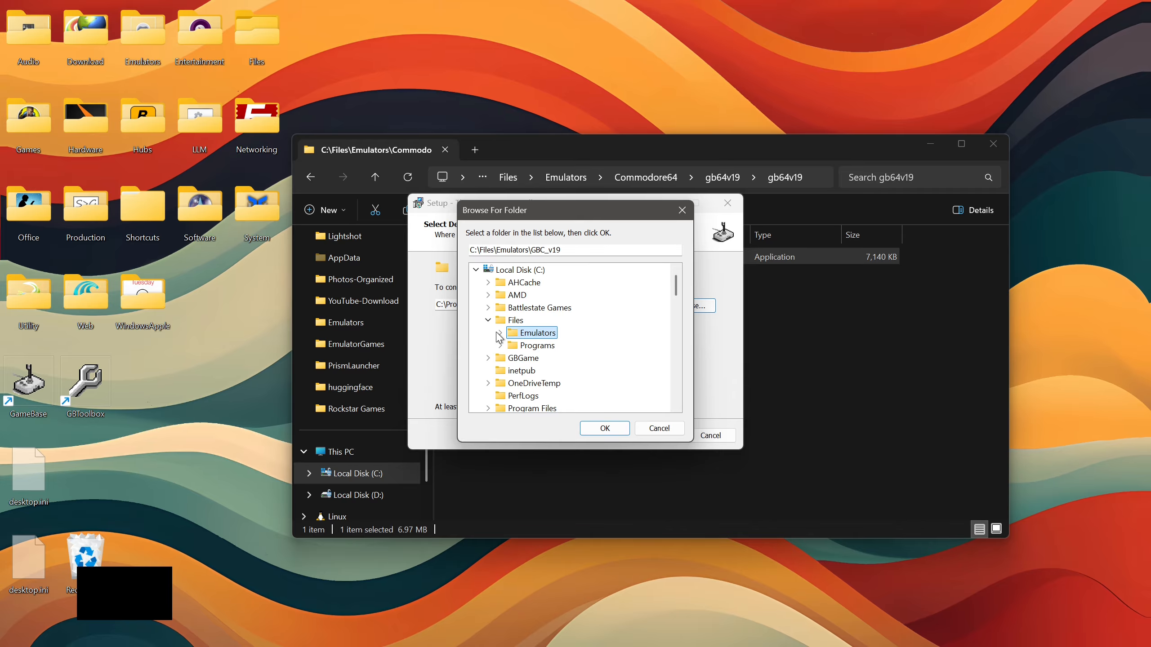
{"action": "left_click", "coordinate": [501, 334]}
{"action": "left_click", "coordinate": [517, 360]}
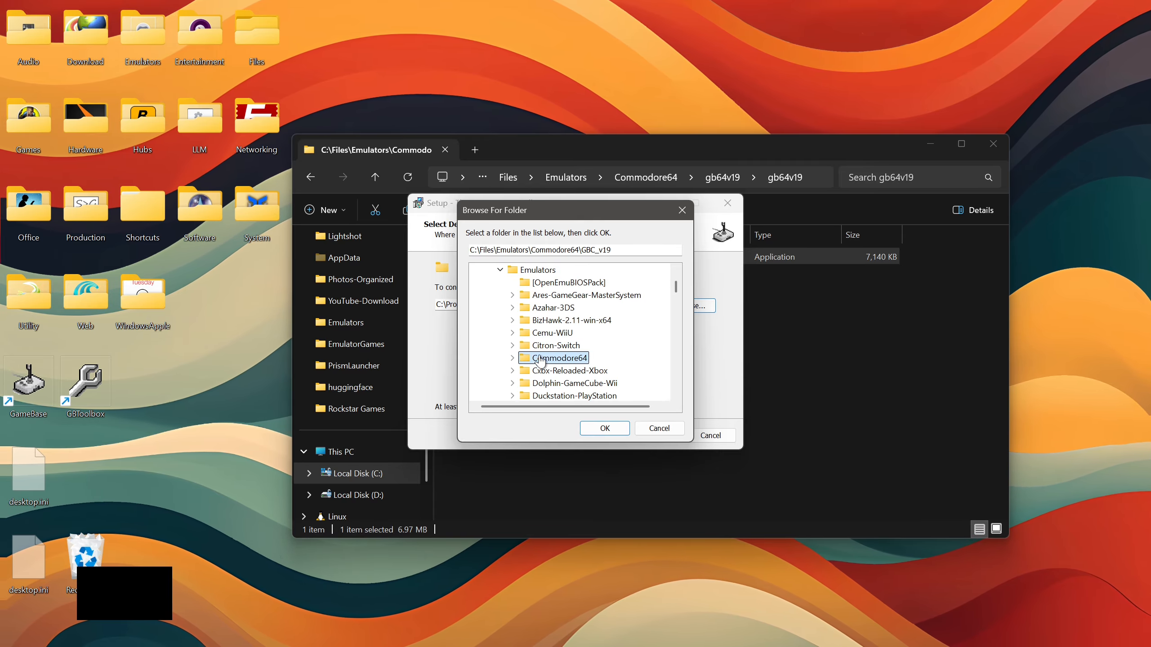
{"action": "left_click", "coordinate": [600, 428]}
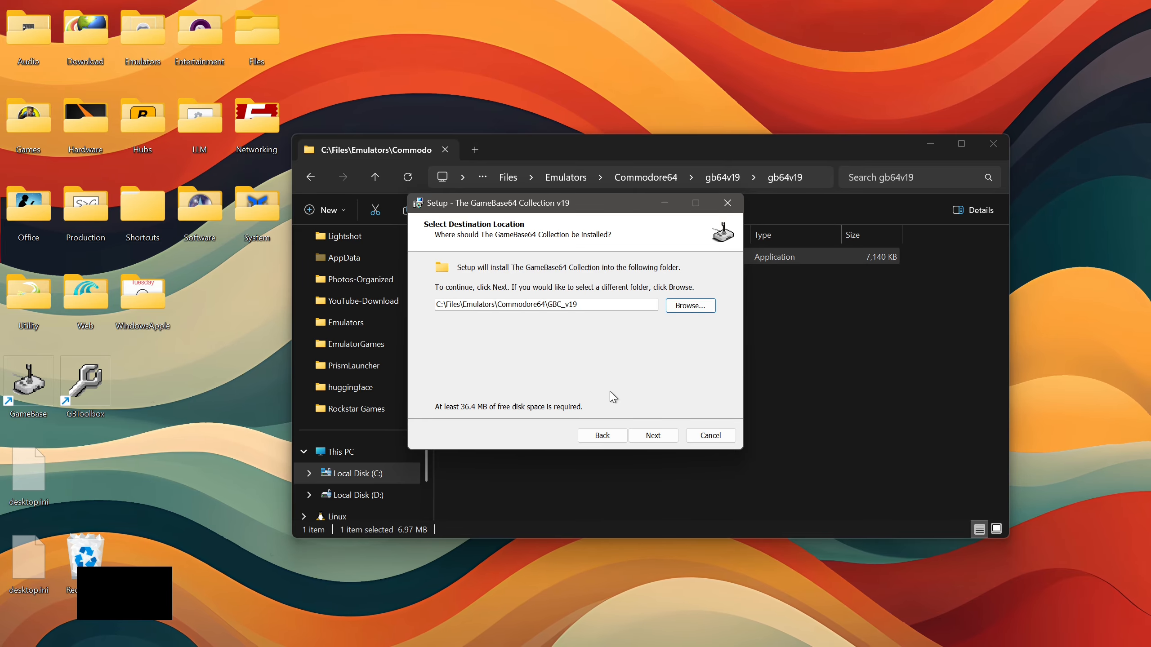
- Install the GameBase64 Collection v19, finish its setup and return to the outer gb64v19 folder
{"action": "left_click", "coordinate": [662, 439]}
{"action": "left_click", "coordinate": [662, 438]}
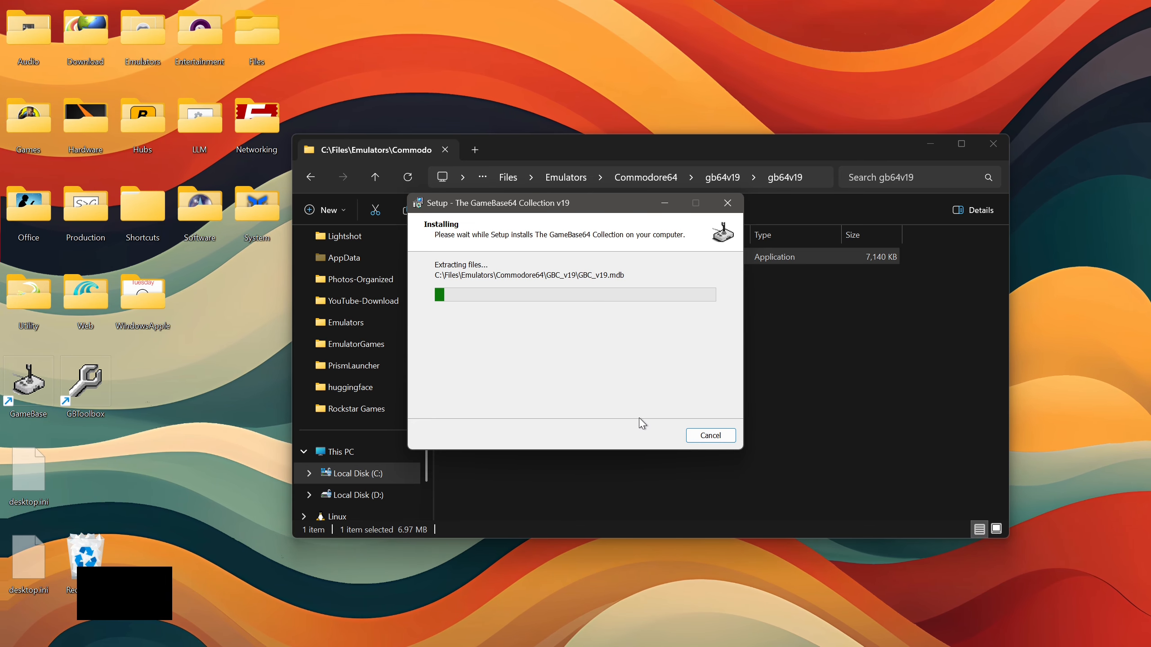
{"action": "left_click", "coordinate": [649, 436]}
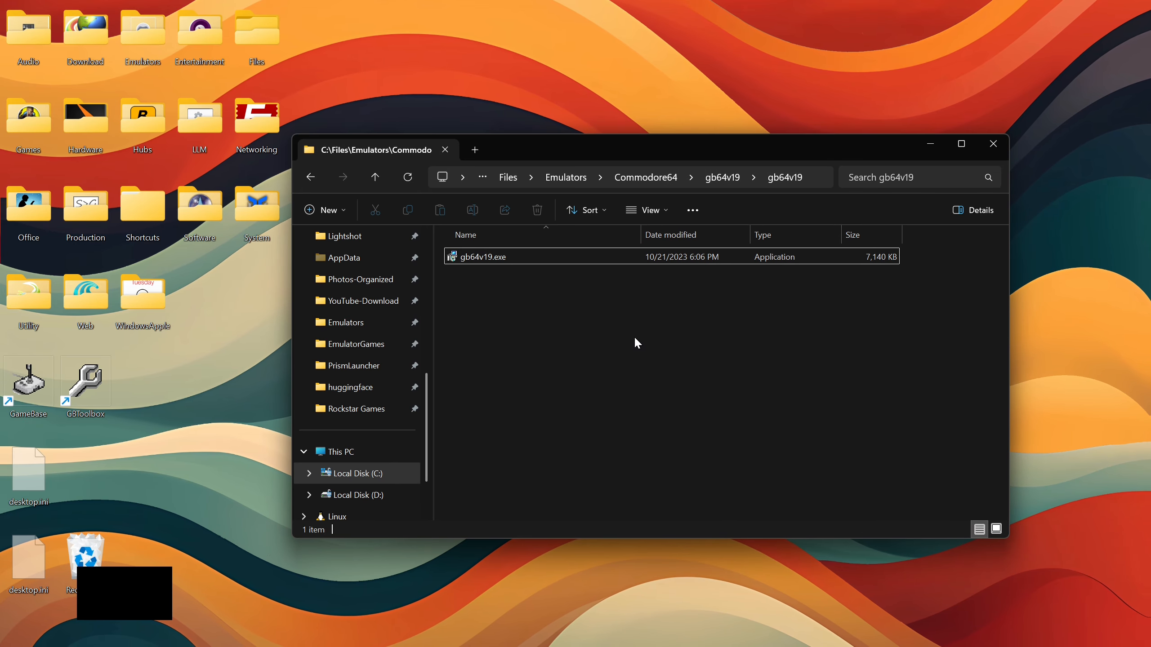
{"action": "key", "text": "alt+Left"}
- Open GameBase with the GEMUS Setup Wizard skipped and the startup check for new versions turned off
{"action": "left_click", "coordinate": [154, 390]}
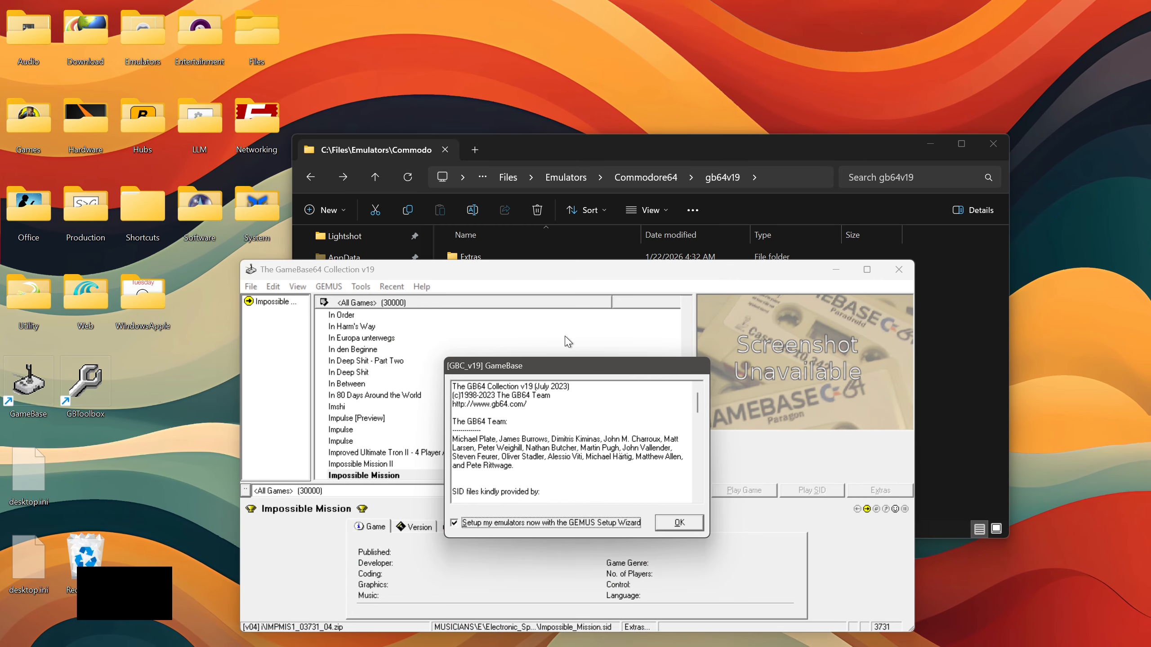
{"action": "left_click", "coordinate": [617, 525]}
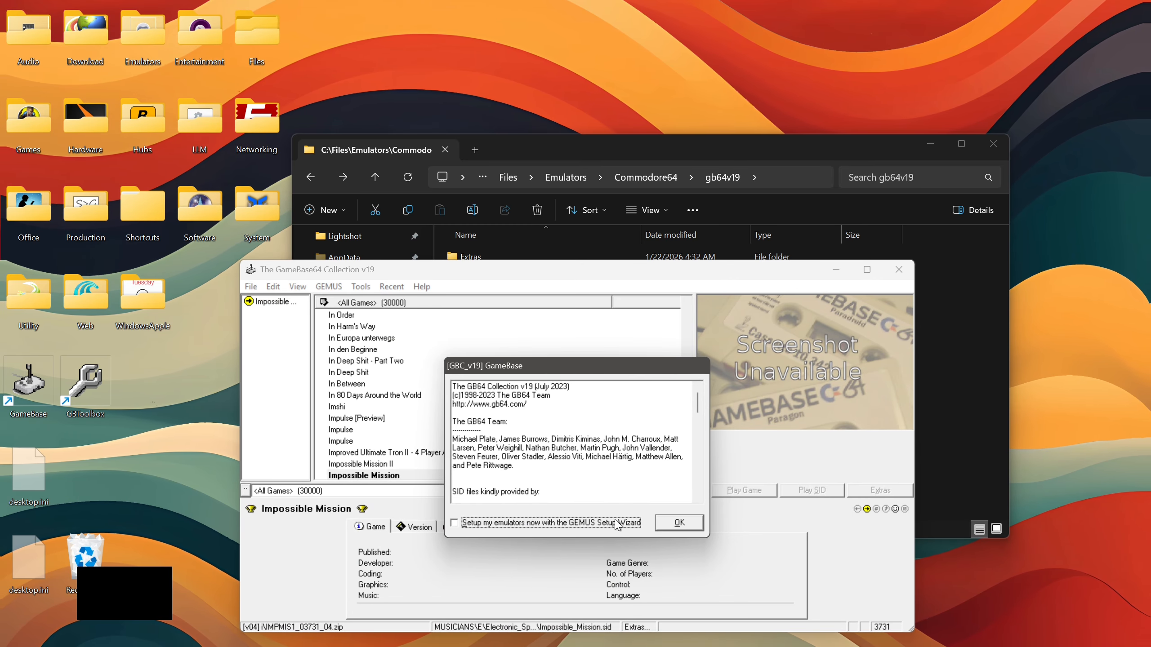
{"action": "left_click", "coordinate": [680, 522]}
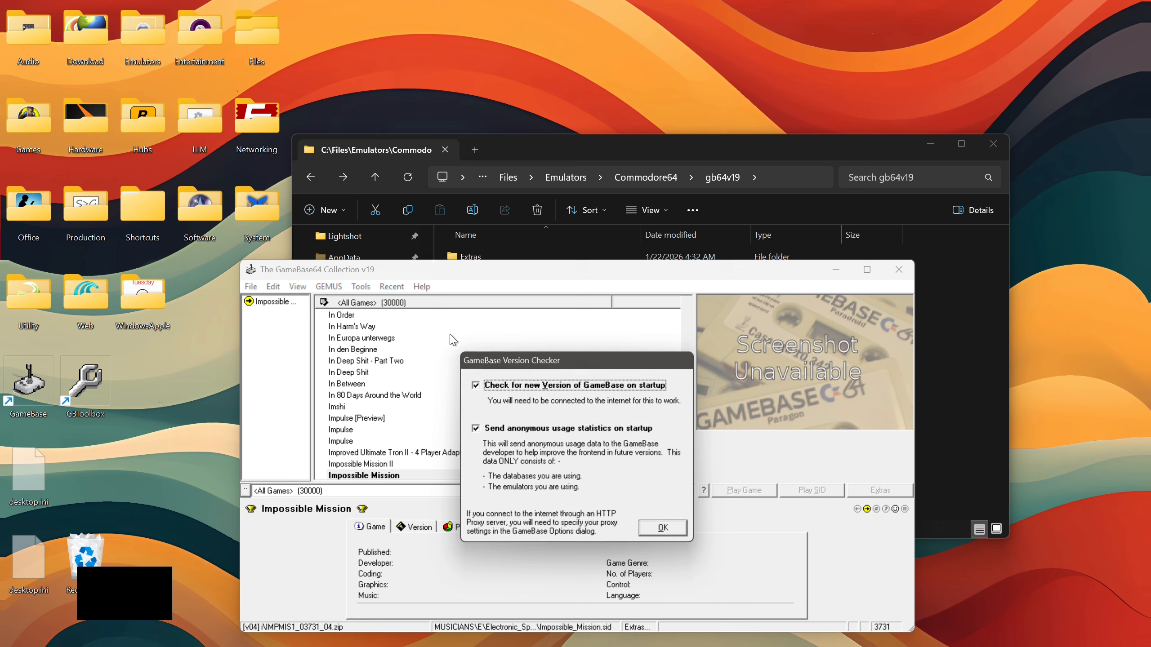
{"action": "left_click", "coordinate": [570, 385]}
{"action": "left_click", "coordinate": [675, 530]}
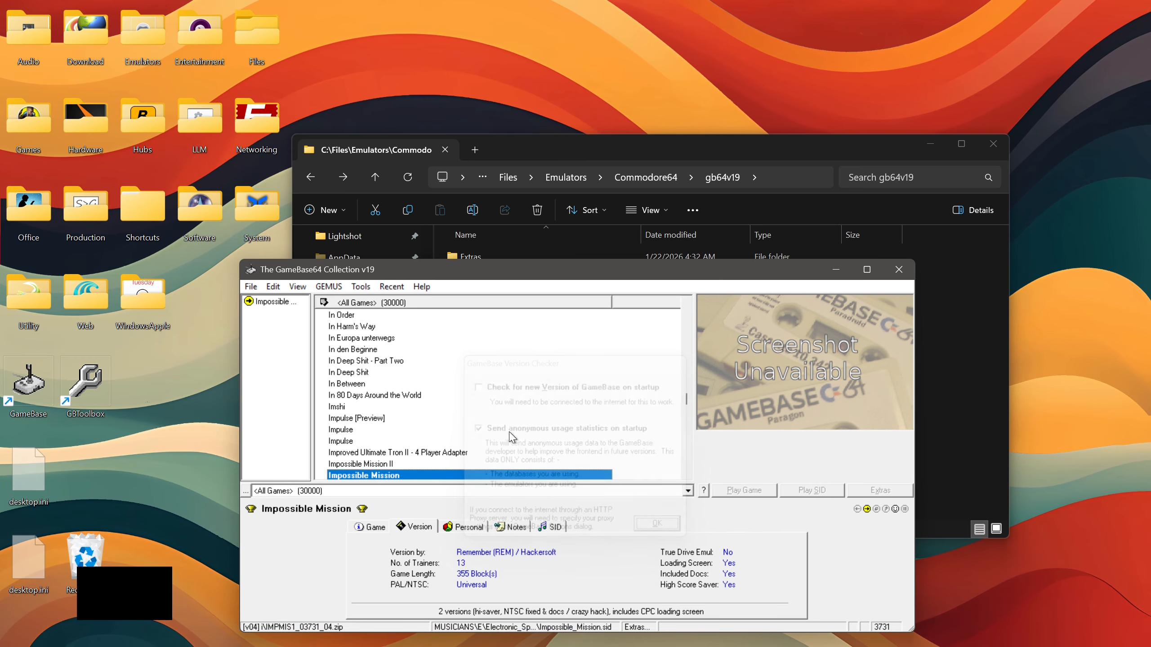
- Turn off Play Sound on Classic Game, move the GameBase window higher and select Indian Attack in the game list
{"action": "left_click", "coordinate": [359, 287]}
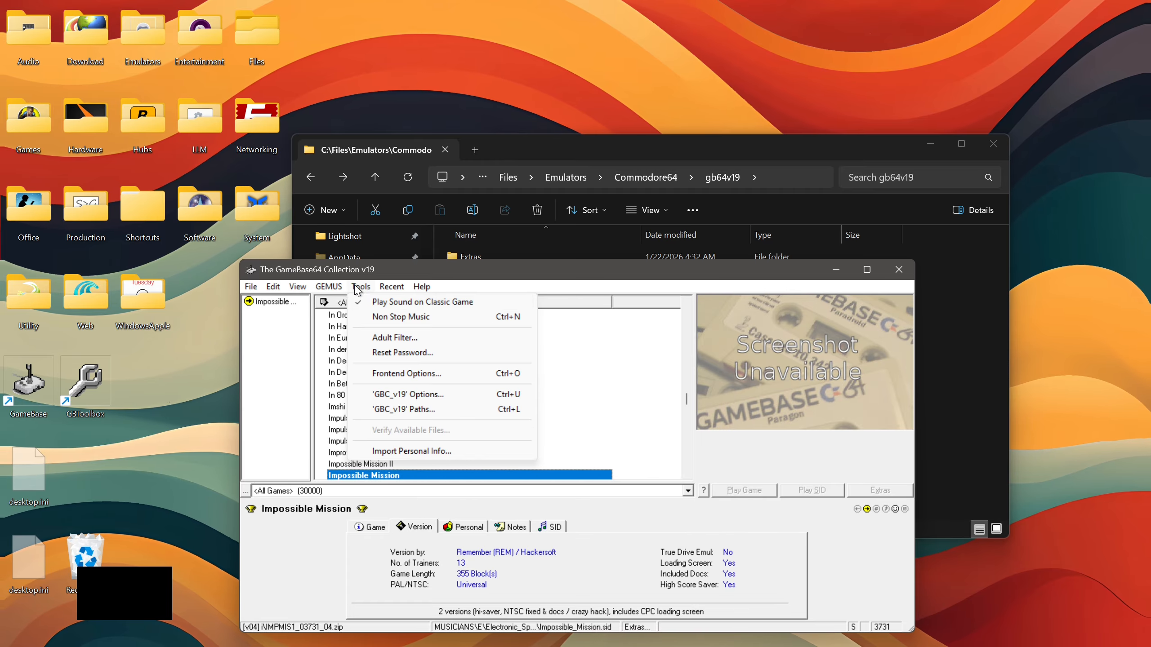
{"action": "left_click", "coordinate": [406, 304]}
{"action": "left_click_drag", "start_coordinate": [466, 272], "coordinate": [517, 178]}
{"action": "left_click", "coordinate": [417, 192]}
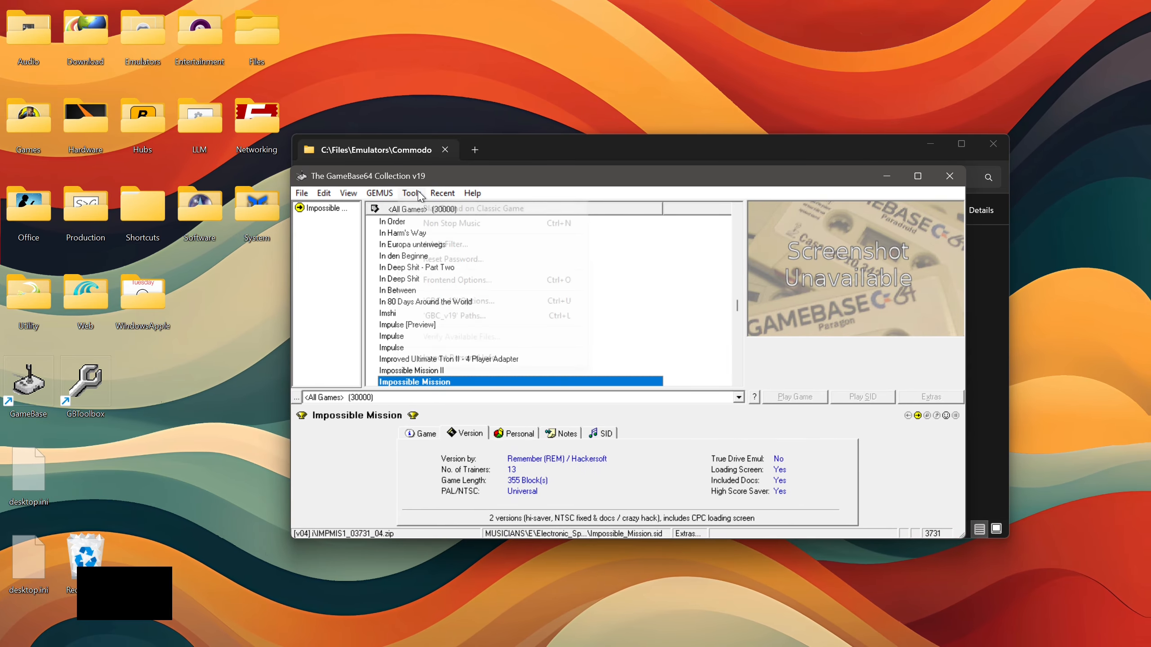
{"action": "left_click", "coordinate": [470, 181]}
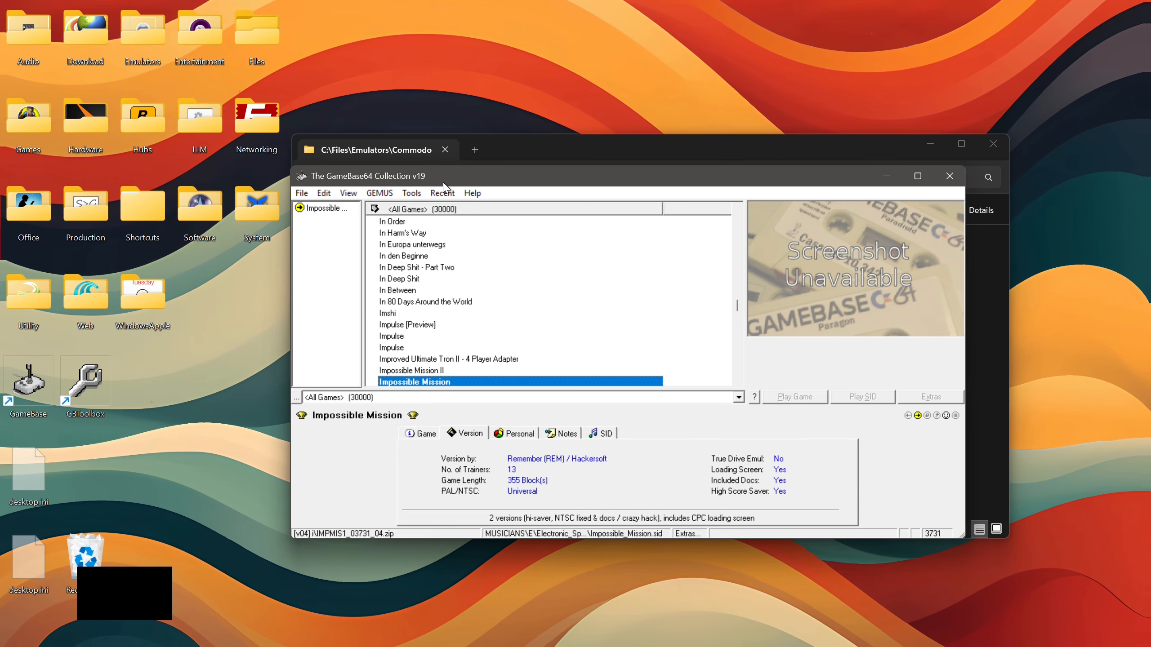
{"action": "scroll", "coordinate": [422, 300], "scroll_direction": "up", "scroll_amount": 10}
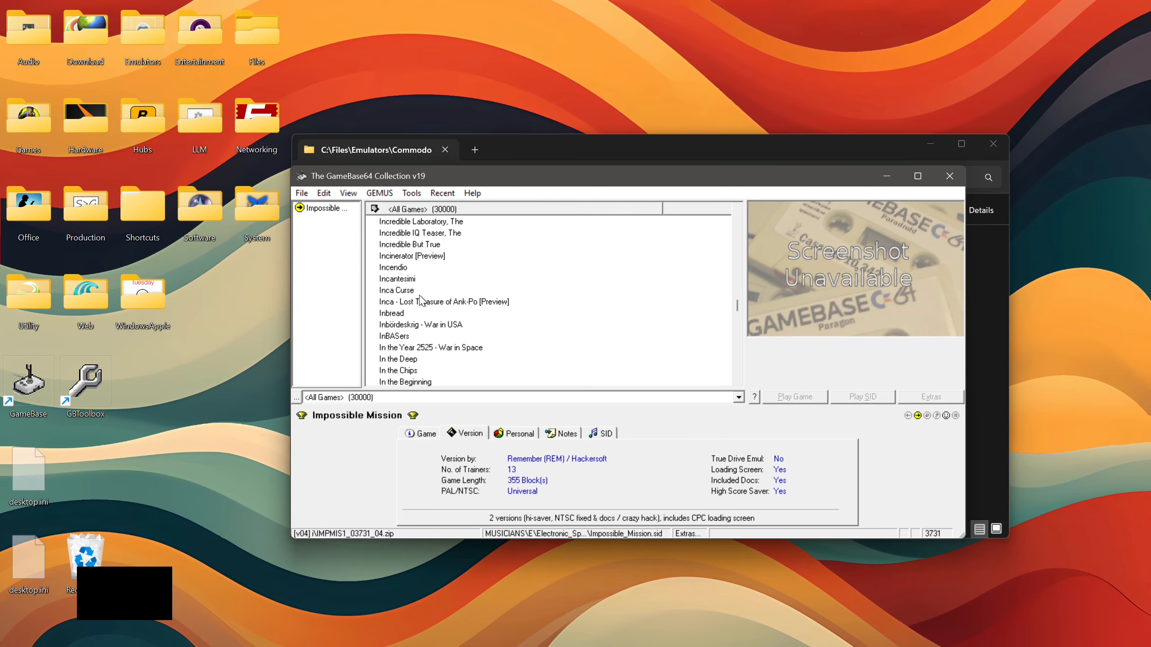
{"action": "left_click", "coordinate": [417, 301]}
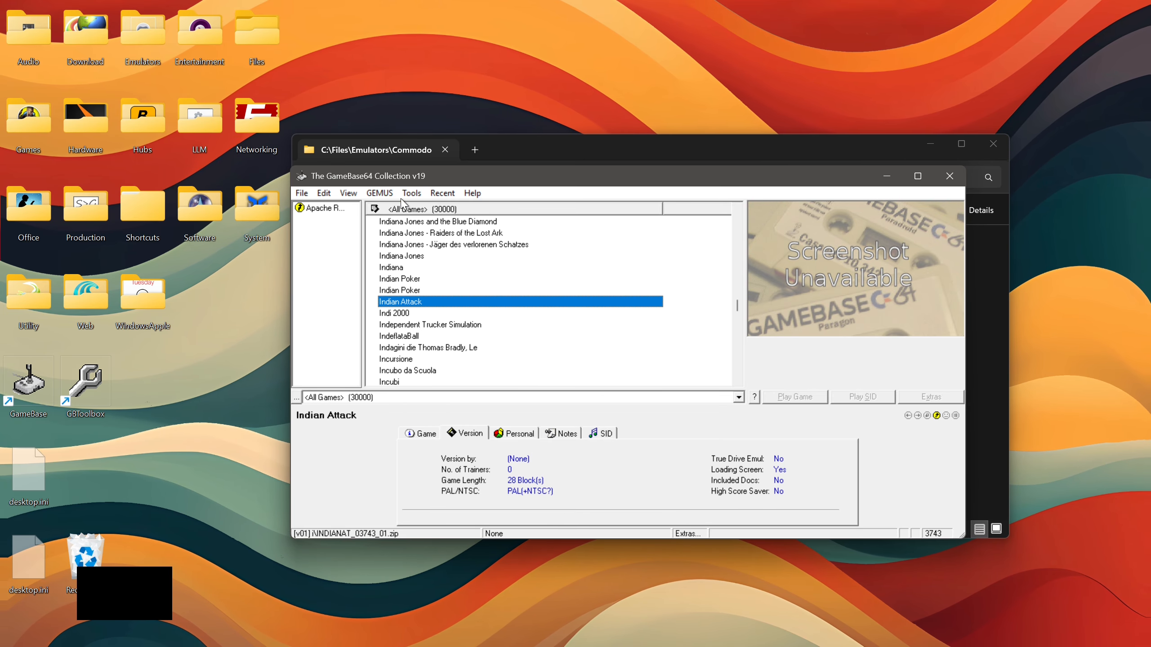
- Add C:\Files\Emulators\Commodore64\gb64v19\Games as the games path of the GBC_v19 database
{"action": "left_click", "coordinate": [412, 195]}
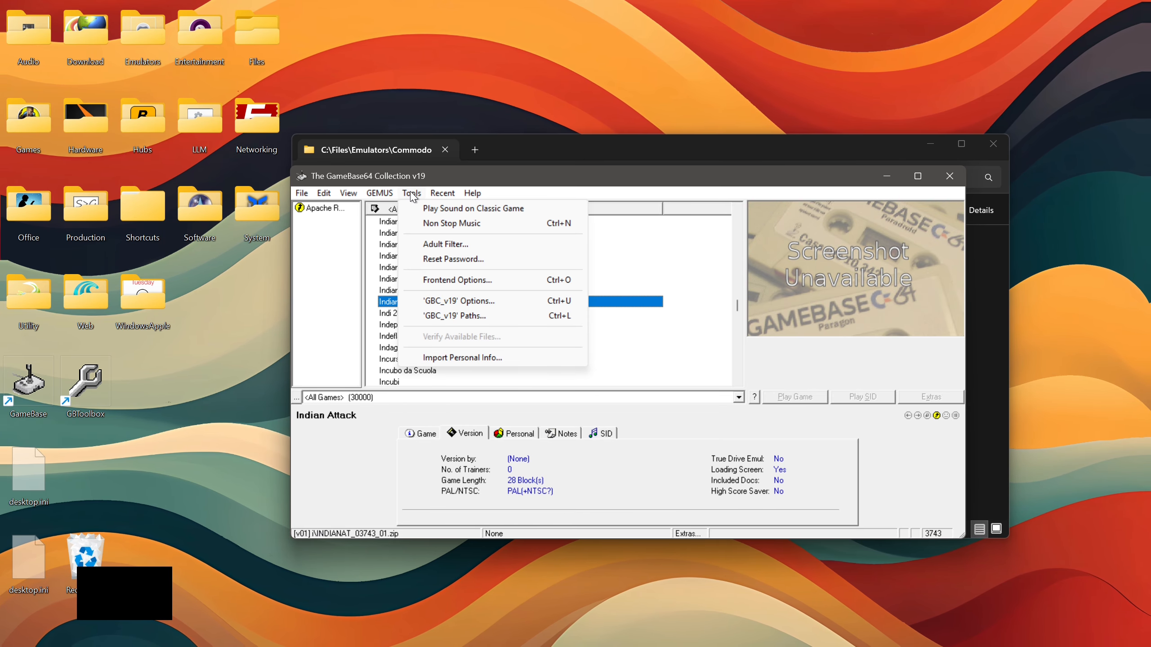
{"action": "left_click", "coordinate": [472, 317]}
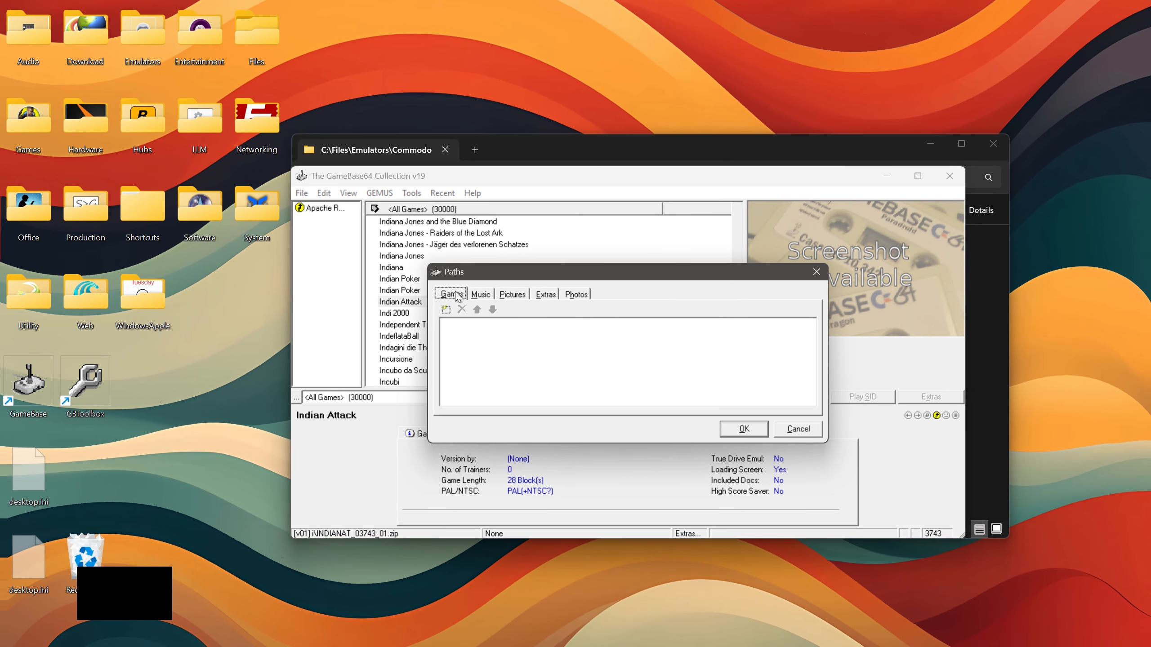
{"action": "left_click", "coordinate": [448, 312]}
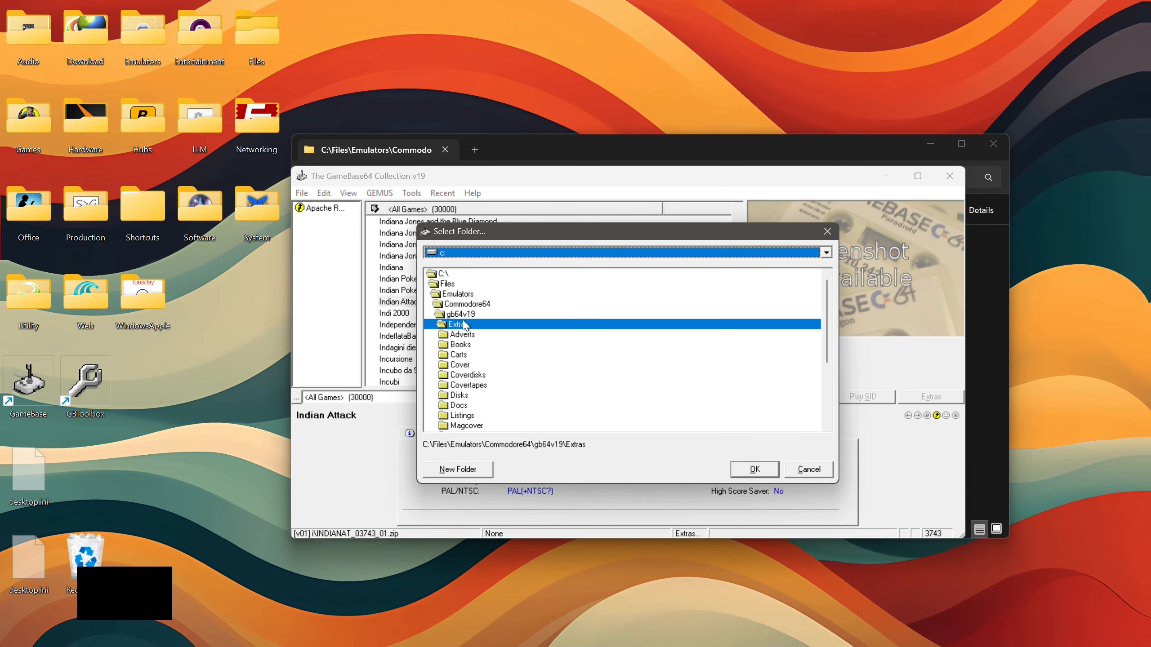
{"action": "double_click", "coordinate": [471, 305]}
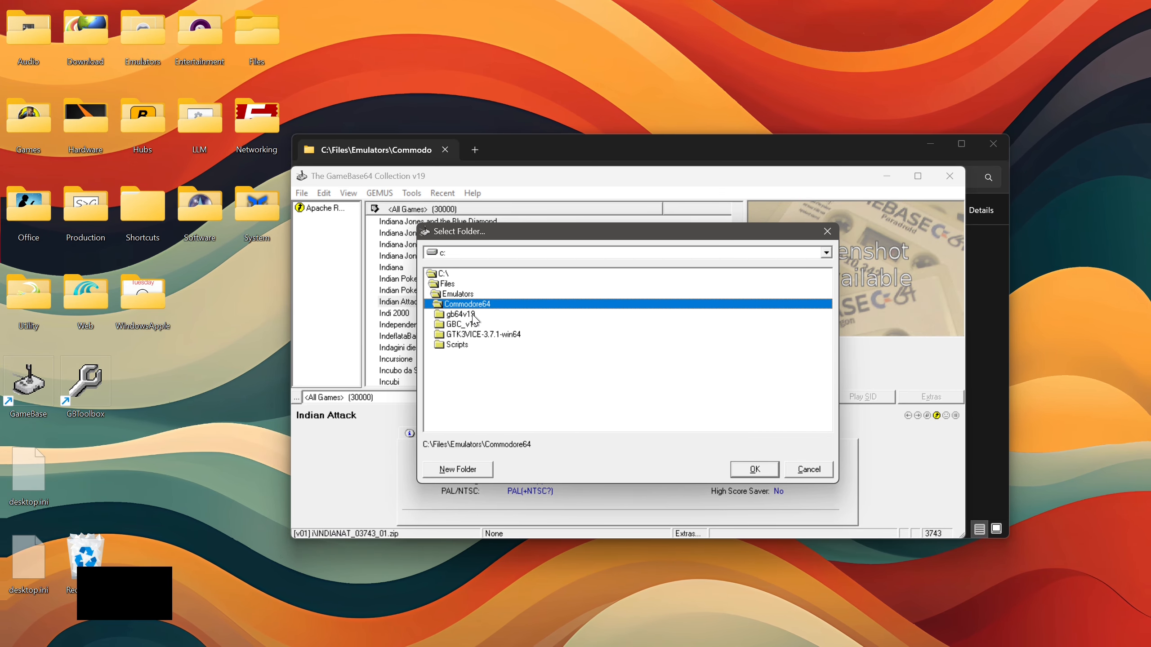
{"action": "double_click", "coordinate": [471, 316]}
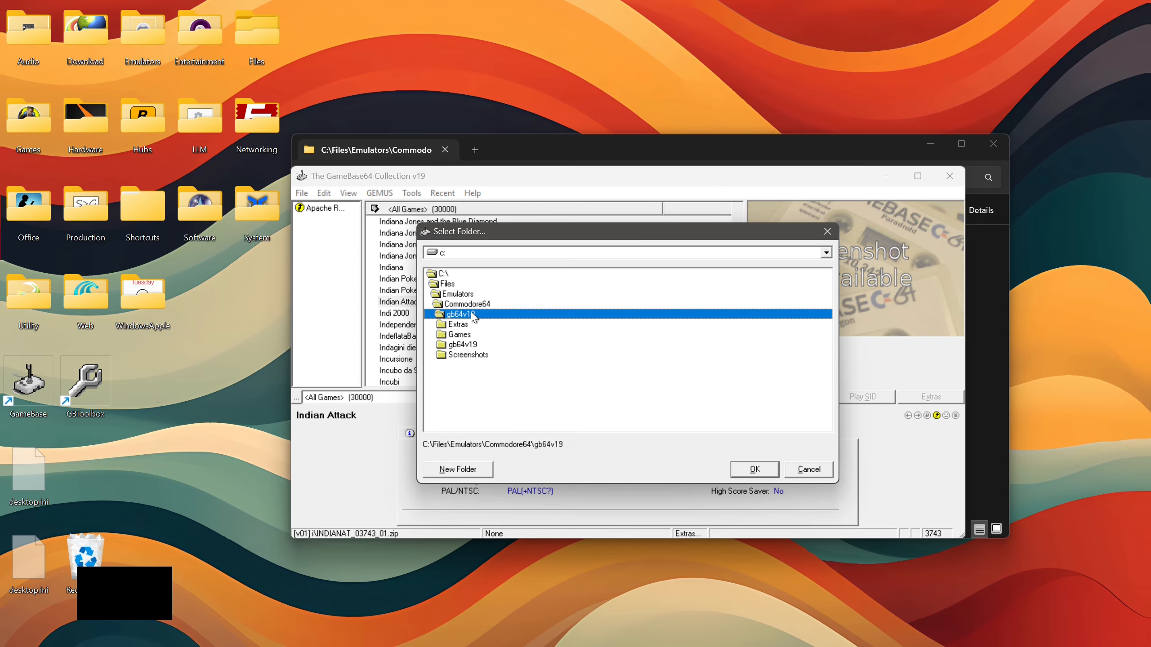
{"action": "double_click", "coordinate": [460, 335]}
{"action": "left_click", "coordinate": [754, 470]}
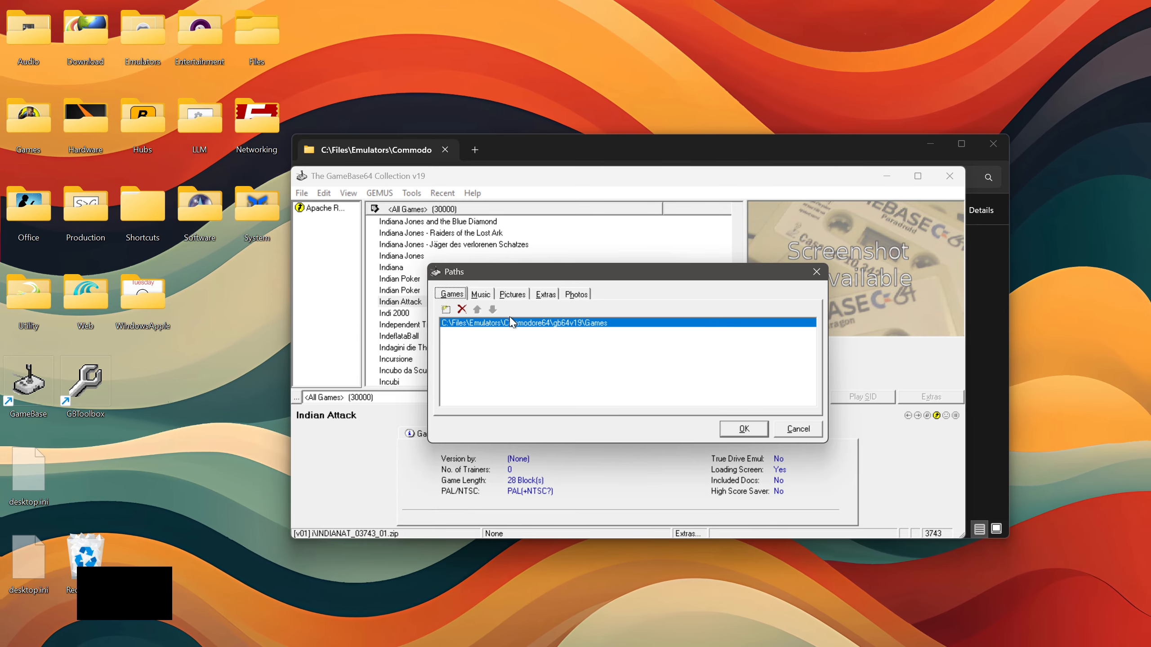
- Add C:\Files\Emulators\Commodore64\gb64v19\Screenshots as the pictures path of the GBC_v19 database
{"action": "left_click", "coordinate": [511, 296]}
{"action": "left_click", "coordinate": [446, 309]}
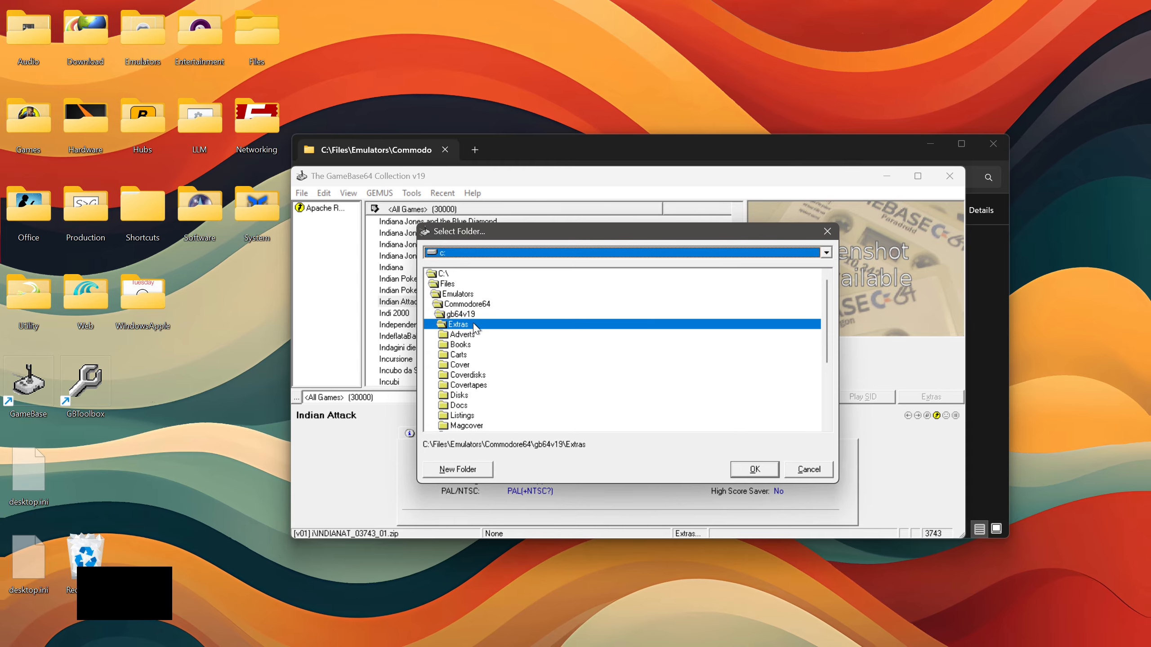
{"action": "double_click", "coordinate": [468, 315]}
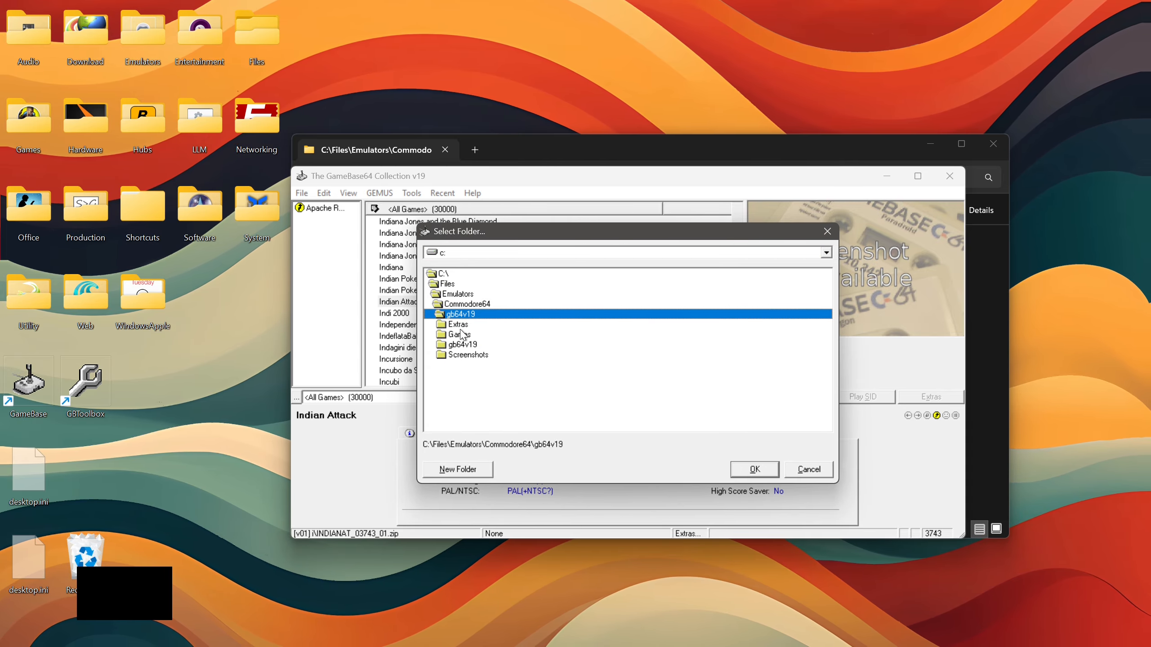
{"action": "double_click", "coordinate": [469, 356]}
{"action": "left_click", "coordinate": [745, 470]}
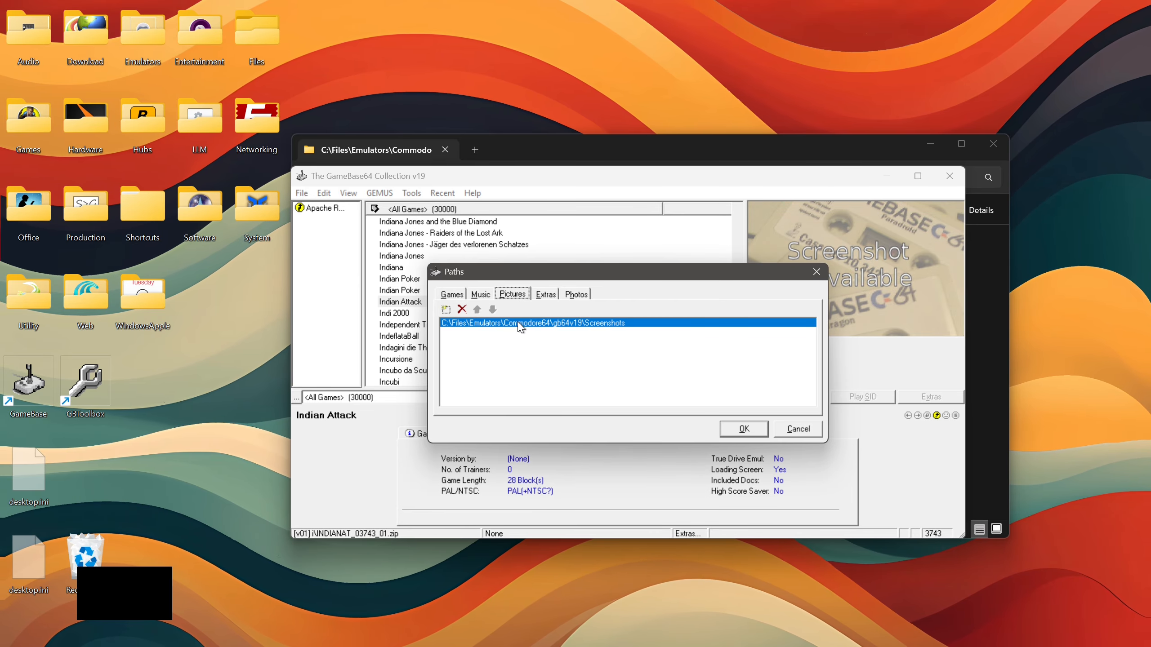
- Add the Extras folder in gb64v19 as the database's extras path, check the remaining path categories and save the settings
{"action": "left_click", "coordinate": [546, 295]}
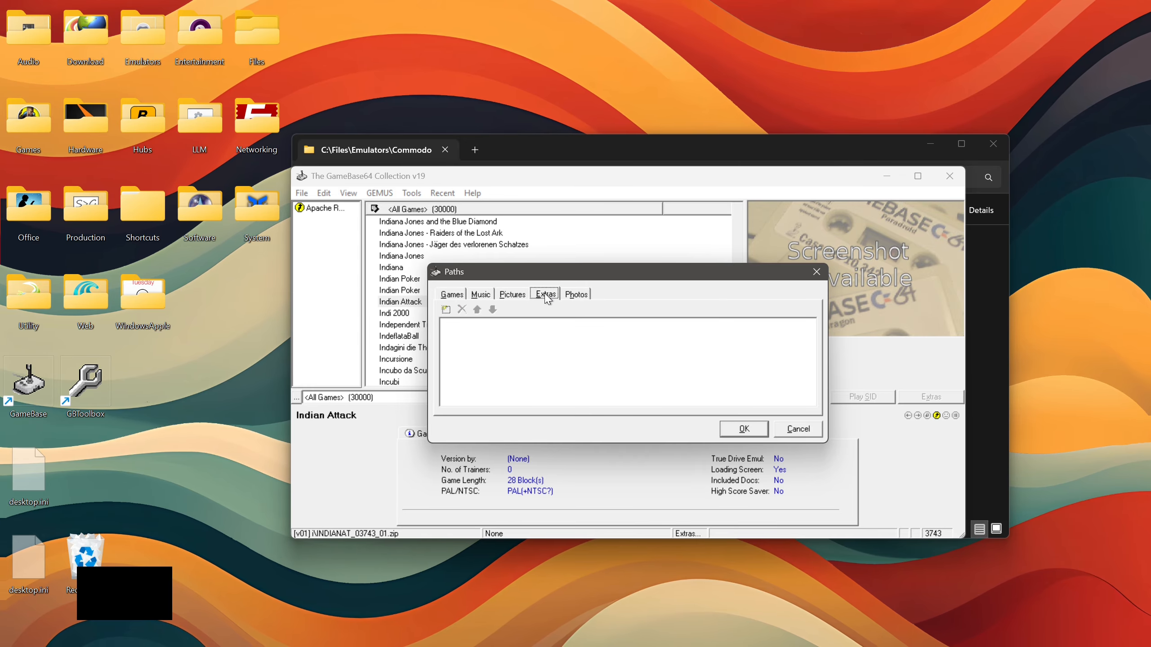
{"action": "left_click", "coordinate": [447, 310]}
{"action": "left_click", "coordinate": [465, 322]}
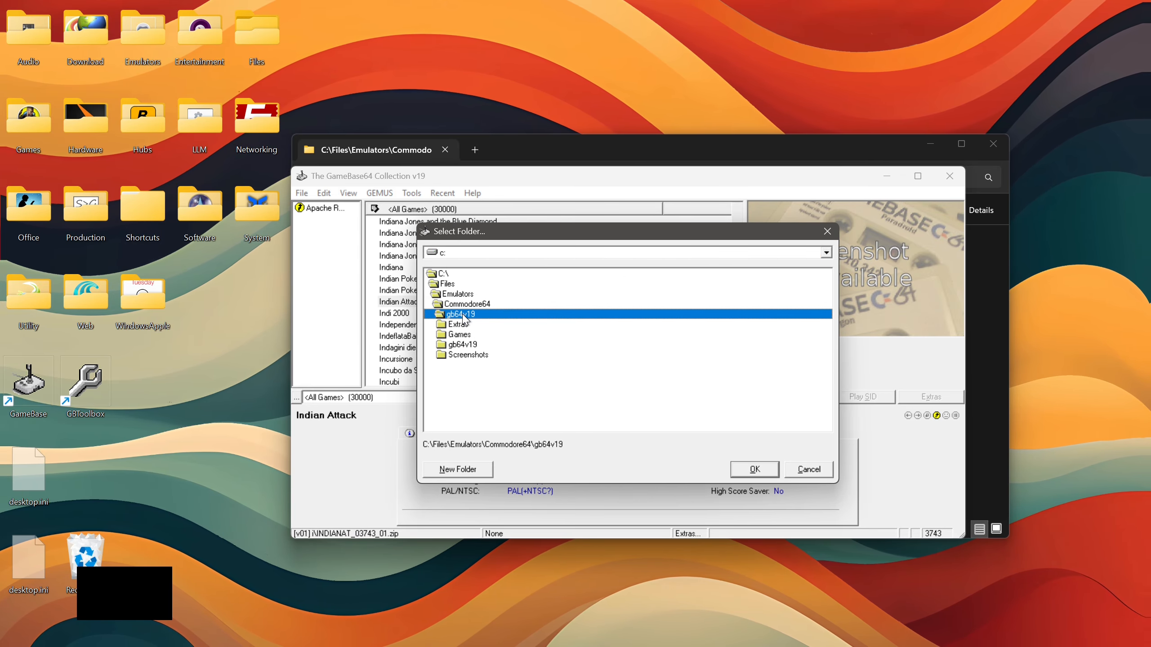
{"action": "left_click", "coordinate": [758, 473]}
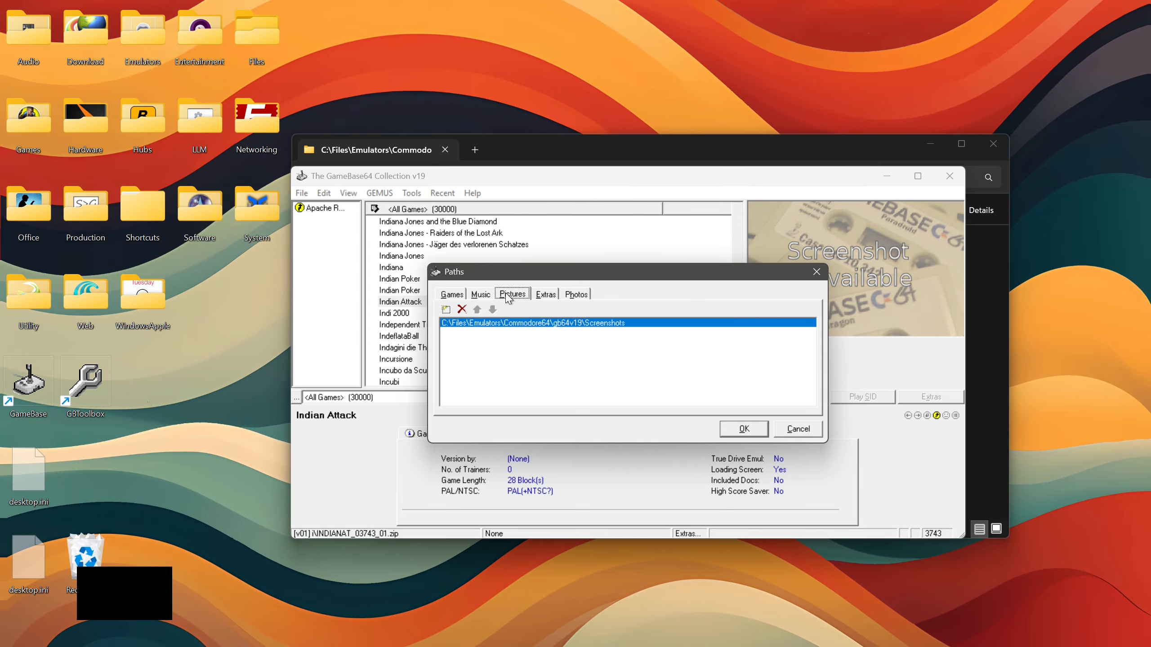
{"action": "left_click", "coordinate": [484, 295]}
{"action": "left_click", "coordinate": [569, 298]}
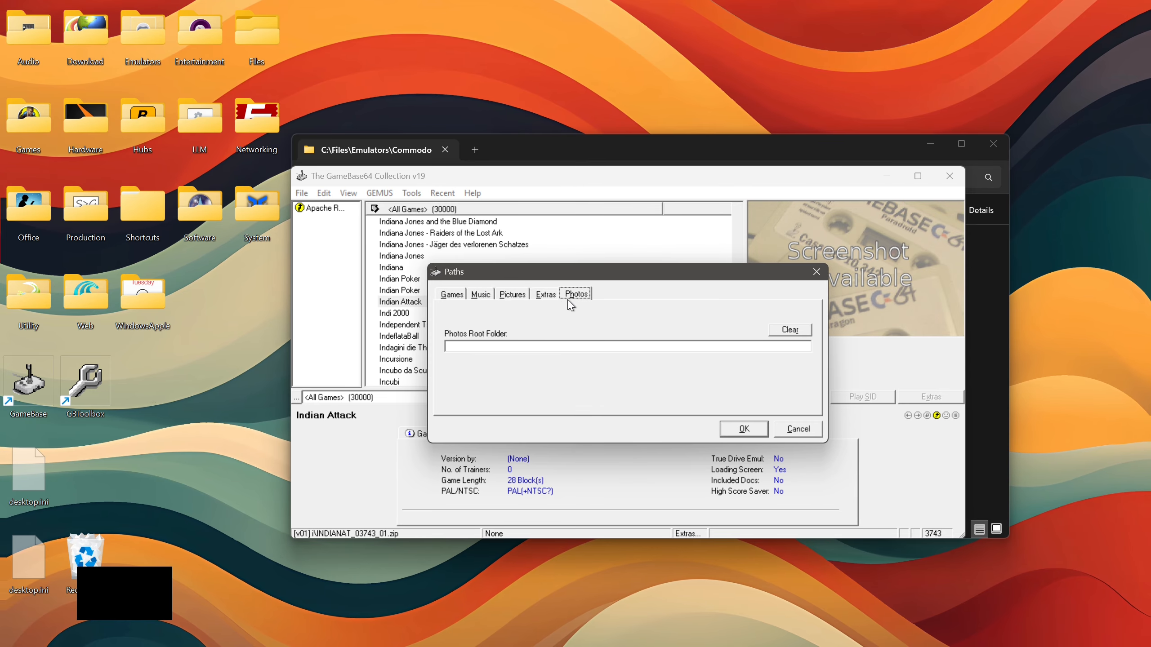
{"action": "left_click", "coordinate": [748, 430]}
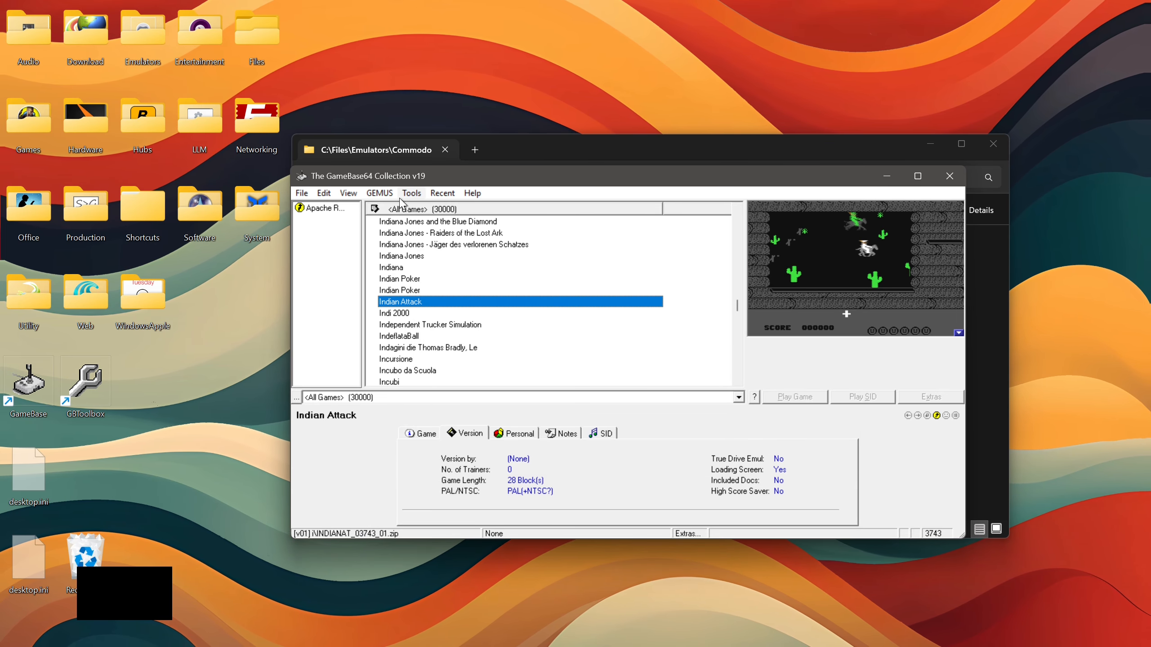
- View the screenshot of Indi 2000 and browse the game list up to the titles starting with U and V
{"action": "left_click", "coordinate": [497, 315]}
{"action": "scroll", "coordinate": [496, 322], "scroll_direction": "up", "scroll_amount": 10}
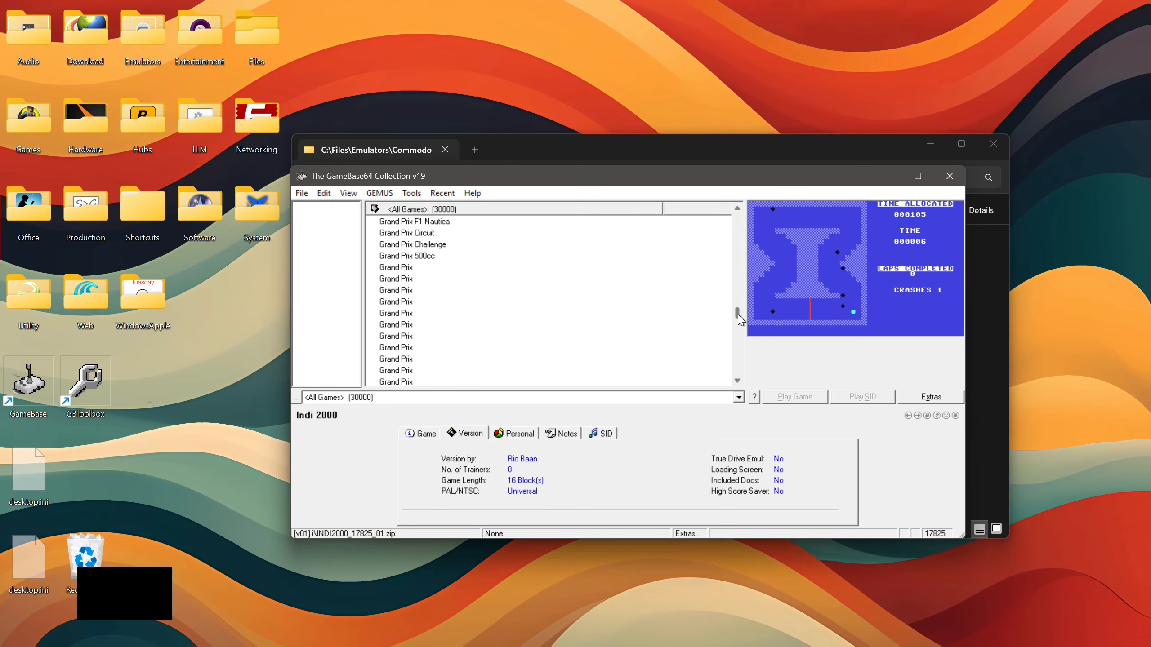
{"action": "left_click_drag", "start_coordinate": [739, 316], "coordinate": [735, 238]}
{"action": "scroll", "coordinate": [464, 290], "scroll_direction": "up", "scroll_amount": 18}
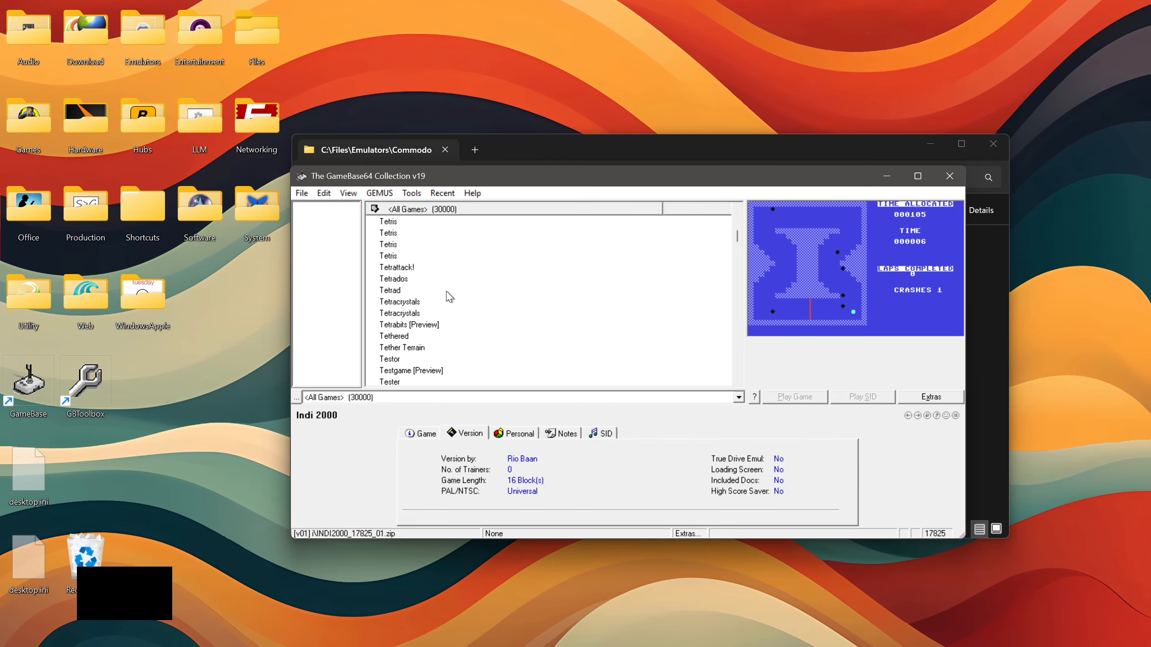
{"action": "scroll", "coordinate": [449, 297], "scroll_direction": "up", "scroll_amount": 20}
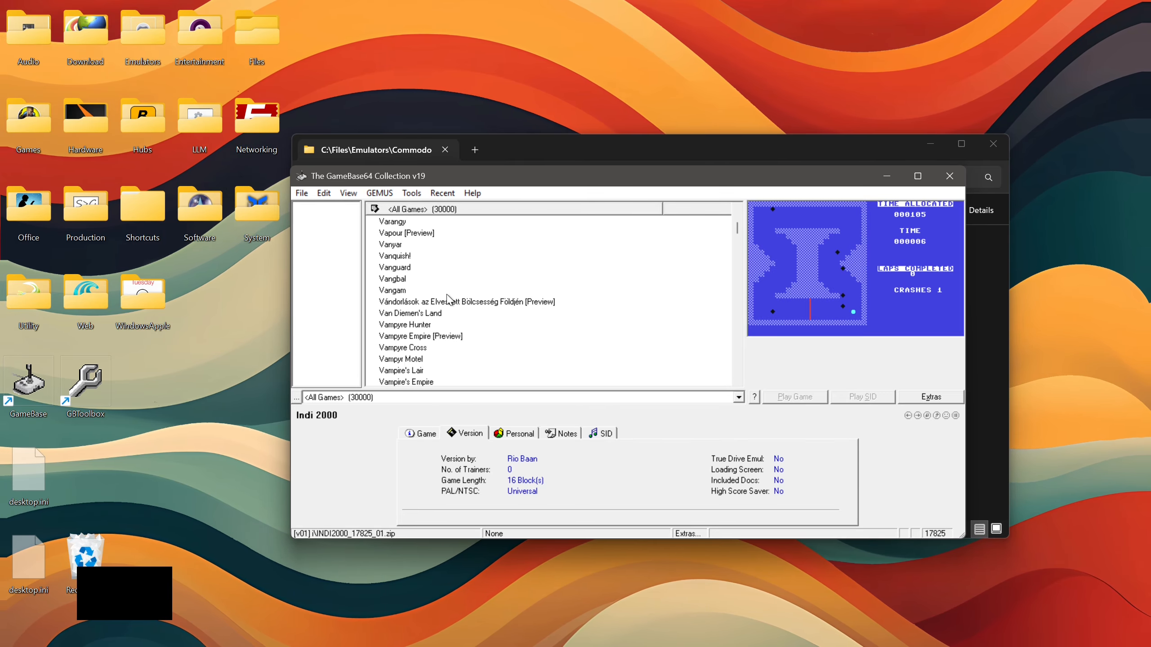
{"action": "scroll", "coordinate": [449, 297], "scroll_direction": "down", "scroll_amount": 20}
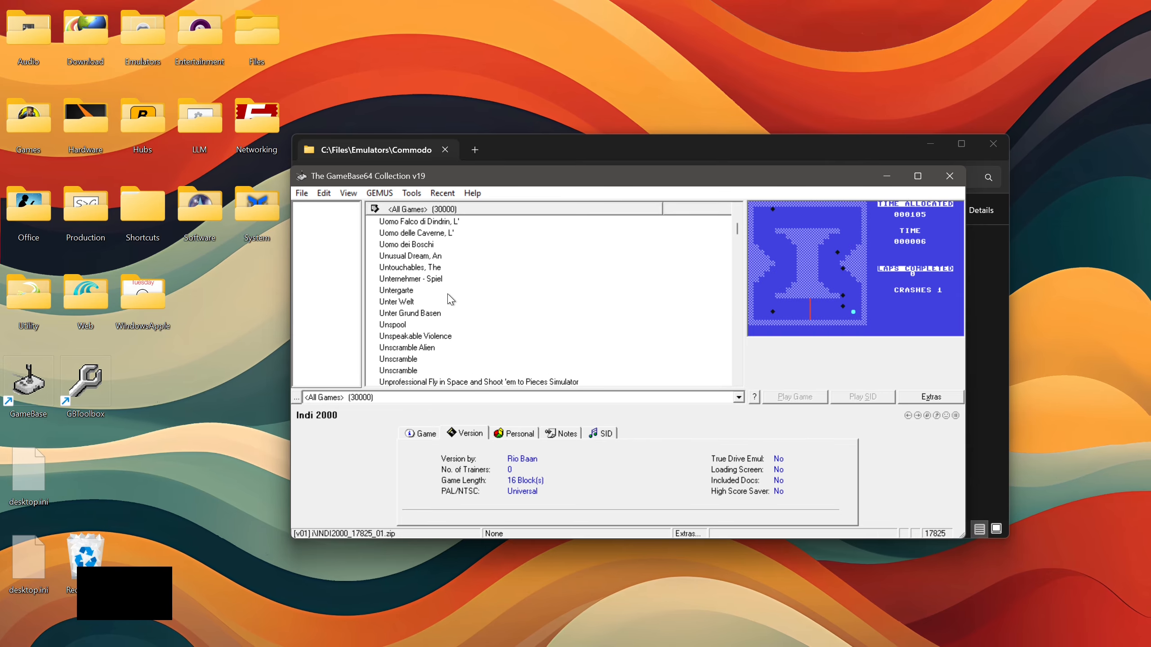
- Select Ultima IV - Quest of the Avatar and verify the database's available games, pictures and extras files
{"action": "scroll", "coordinate": [450, 300], "scroll_direction": "down", "scroll_amount": 15}
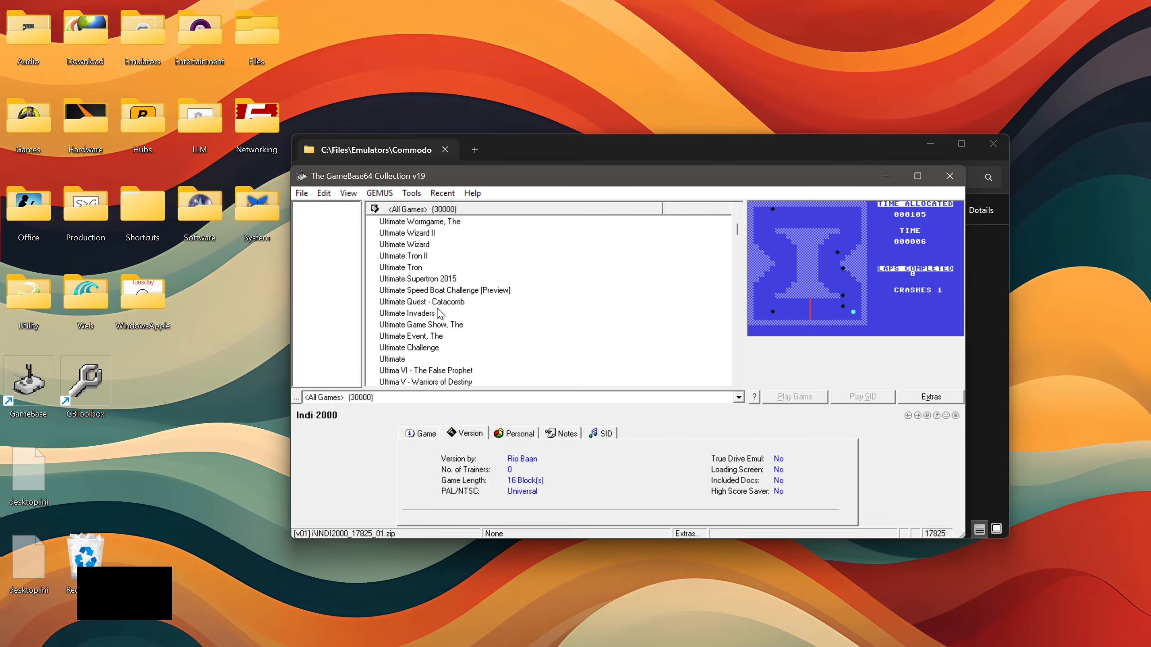
{"action": "left_click", "coordinate": [439, 245]}
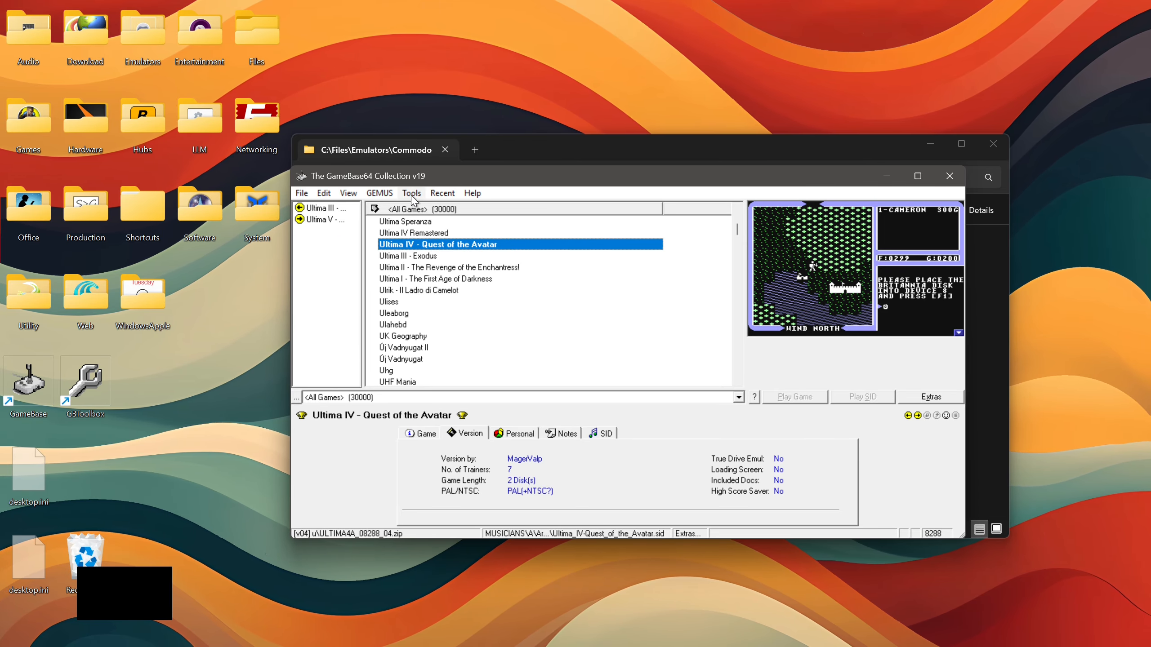
{"action": "left_click", "coordinate": [411, 193]}
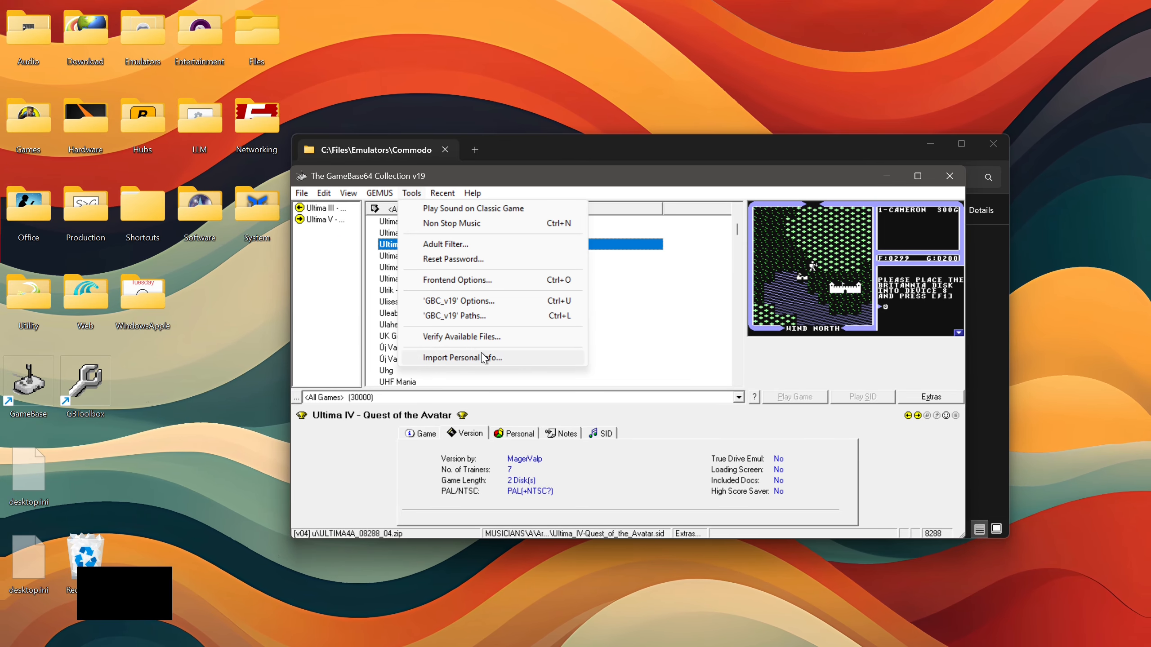
{"action": "left_click", "coordinate": [559, 338]}
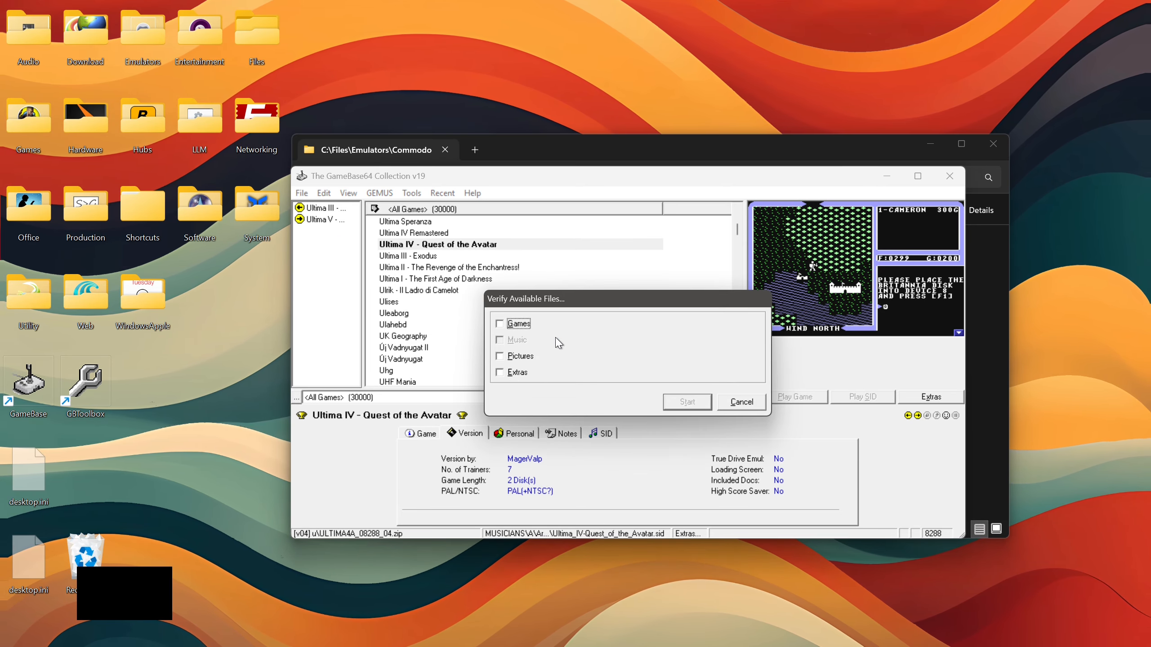
{"action": "left_click", "coordinate": [516, 358]}
{"action": "left_click", "coordinate": [675, 402]}
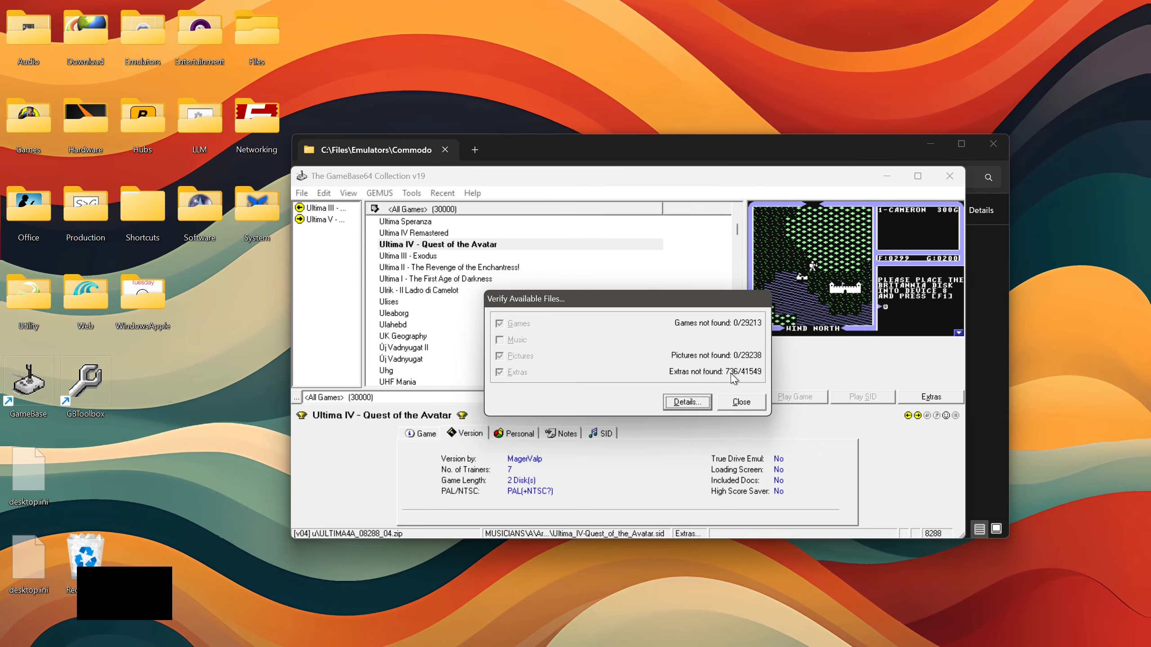
{"action": "left_click", "coordinate": [747, 399]}
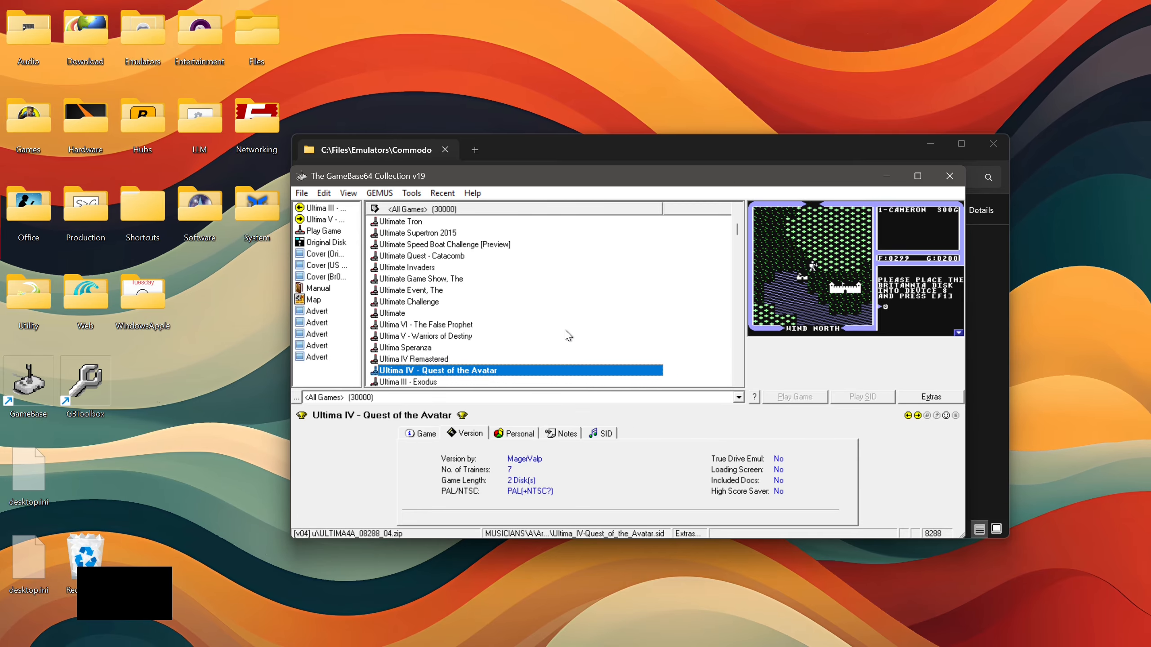
- Open the manual of Ultima IV - Quest of the Avatar and look through its first pages
{"action": "scroll", "coordinate": [566, 329], "scroll_direction": "down", "scroll_amount": 8}
{"action": "scroll", "coordinate": [566, 329], "scroll_direction": "up", "scroll_amount": 6}
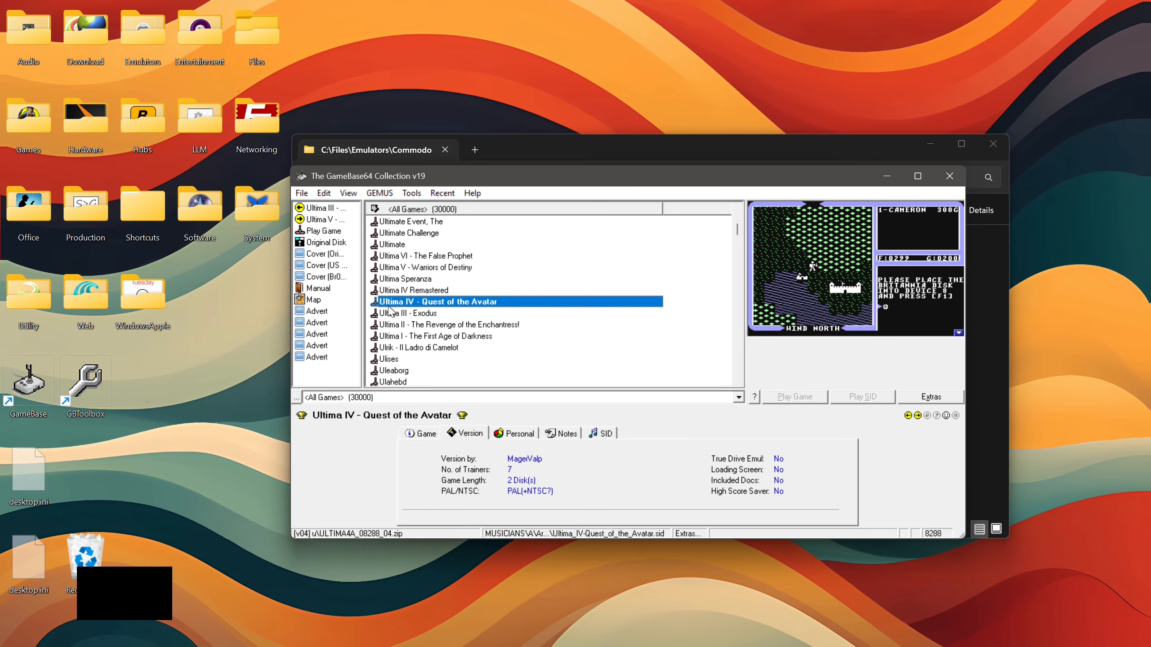
{"action": "double_click", "coordinate": [318, 288]}
{"action": "left_click", "coordinate": [645, 513]}
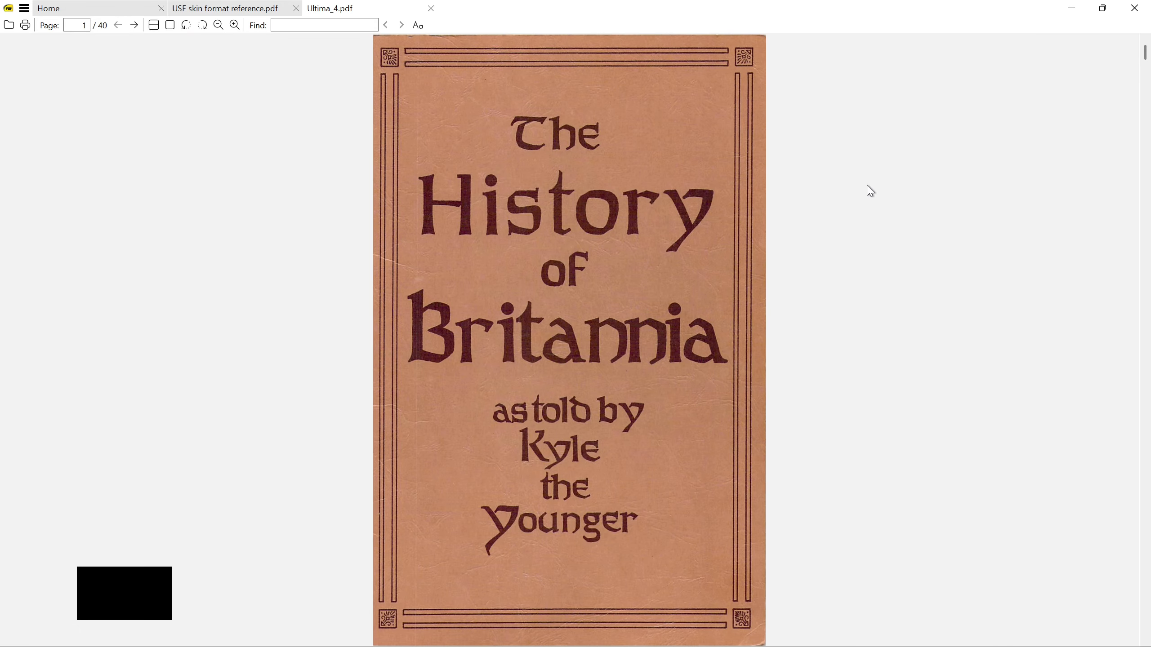
{"action": "scroll", "coordinate": [794, 227], "scroll_direction": "down", "scroll_amount": 20}
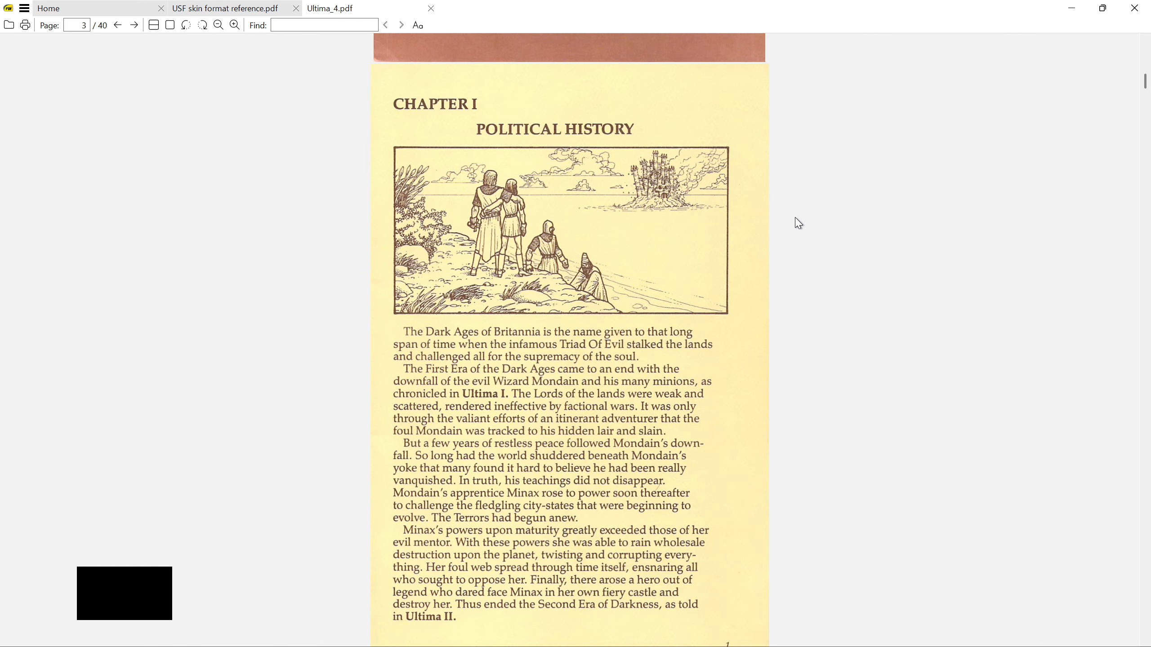
{"action": "scroll", "coordinate": [794, 256], "scroll_direction": "down", "scroll_amount": 1}
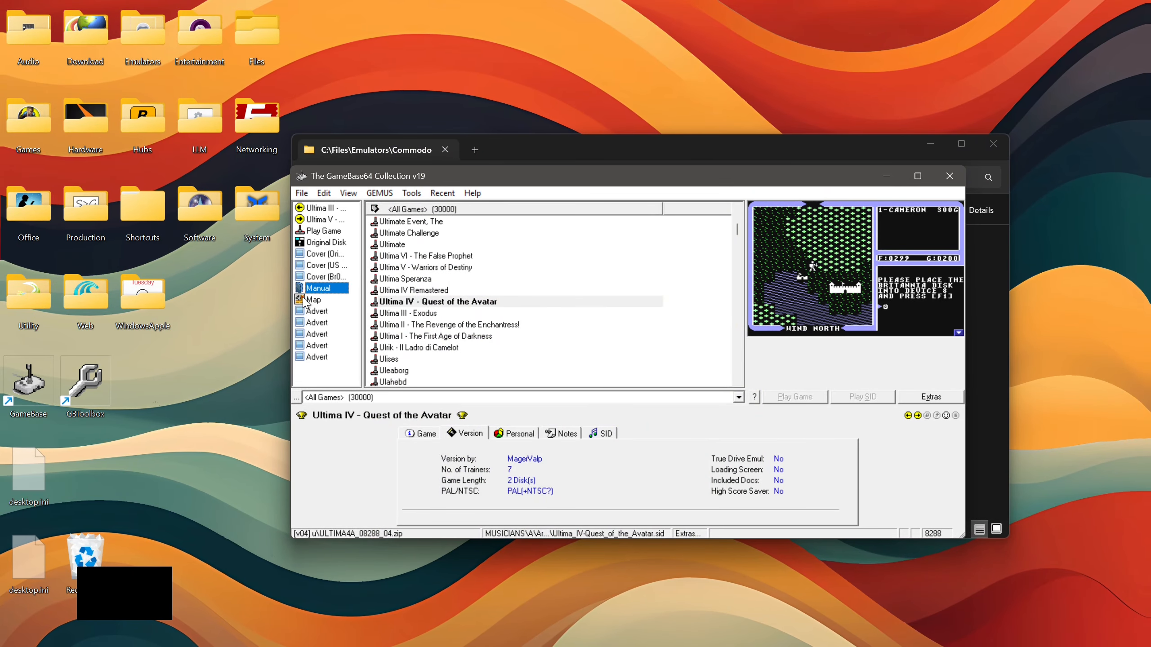
- View the map included with the Ultima IV extras and close the image
{"action": "double_click", "coordinate": [313, 300]}
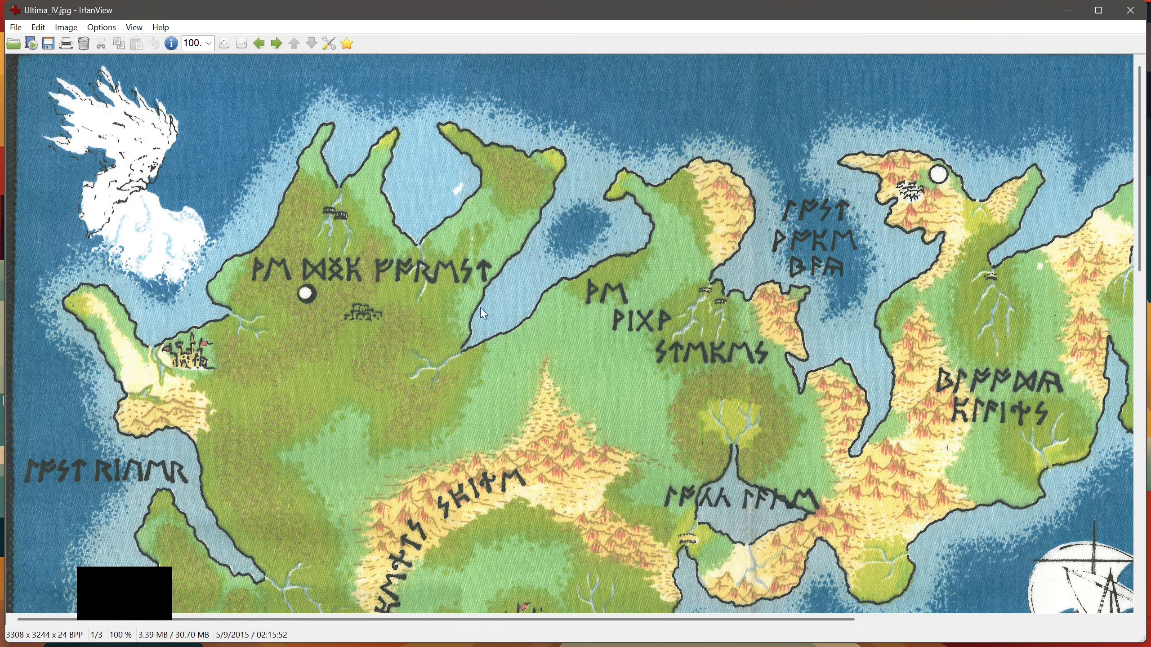
{"action": "scroll", "coordinate": [586, 332], "scroll_direction": "down", "scroll_amount": 3}
{"action": "scroll", "coordinate": [606, 353], "scroll_direction": "down", "scroll_amount": 3}
{"action": "key", "text": "Escape"}
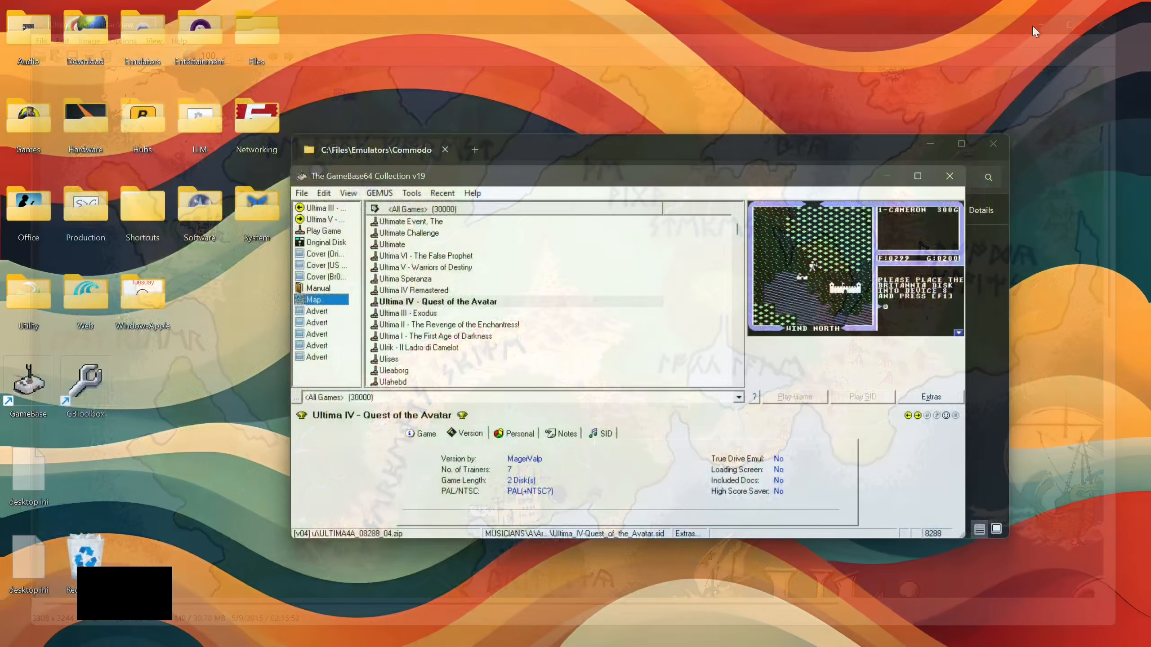
- Start the Emulator Setup Wizard and choose Commodore 64 as the system to set up
{"action": "left_click", "coordinate": [380, 195]}
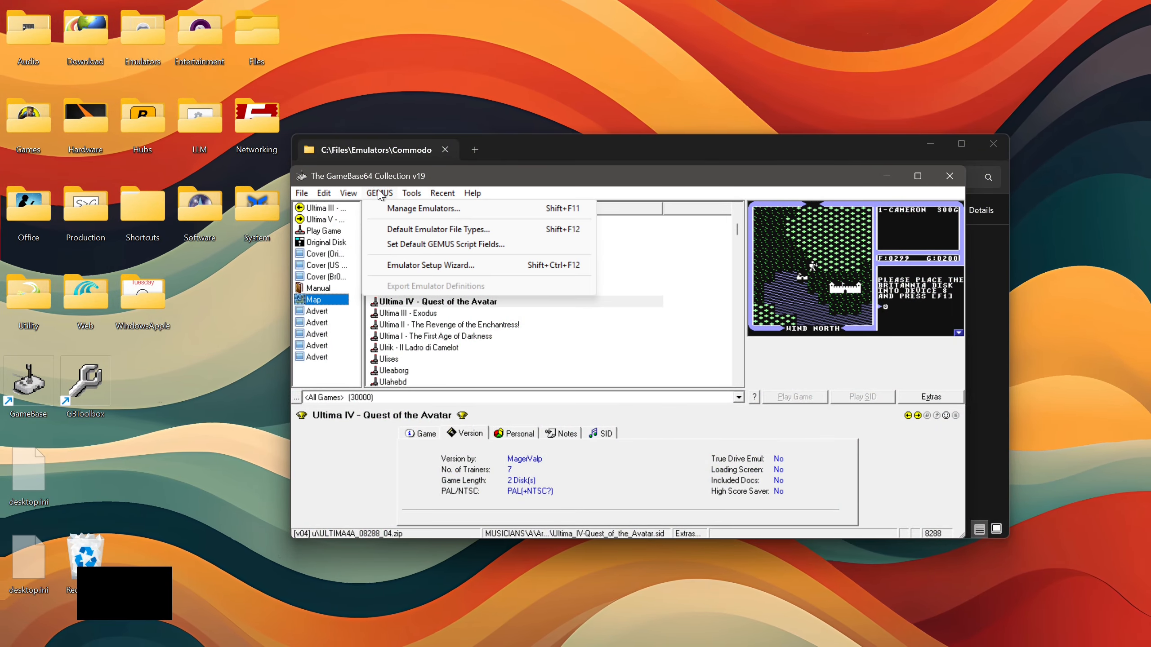
{"action": "left_click", "coordinate": [455, 267]}
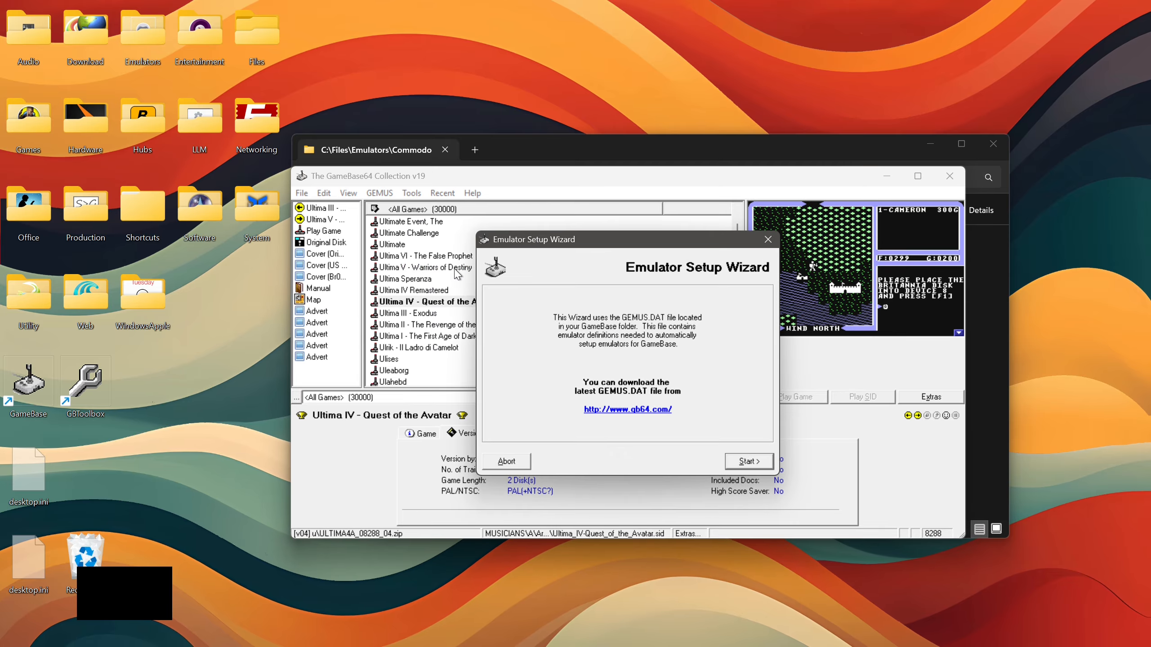
{"action": "left_click", "coordinate": [749, 462]}
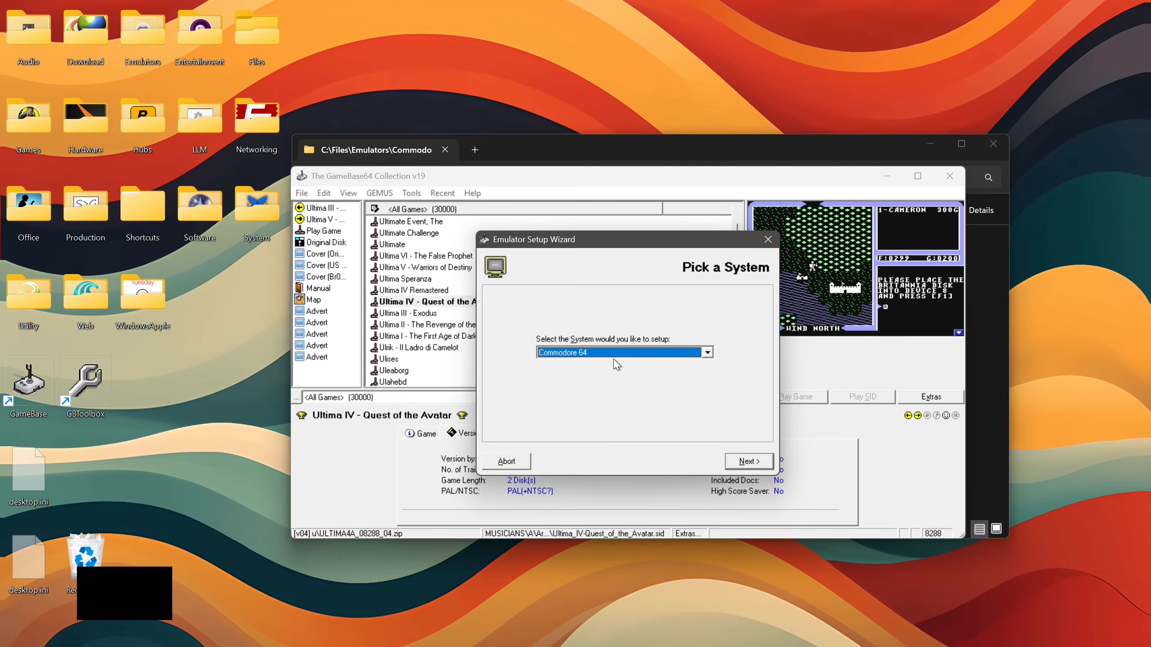
{"action": "left_click", "coordinate": [589, 353]}
{"action": "left_click", "coordinate": [579, 366]}
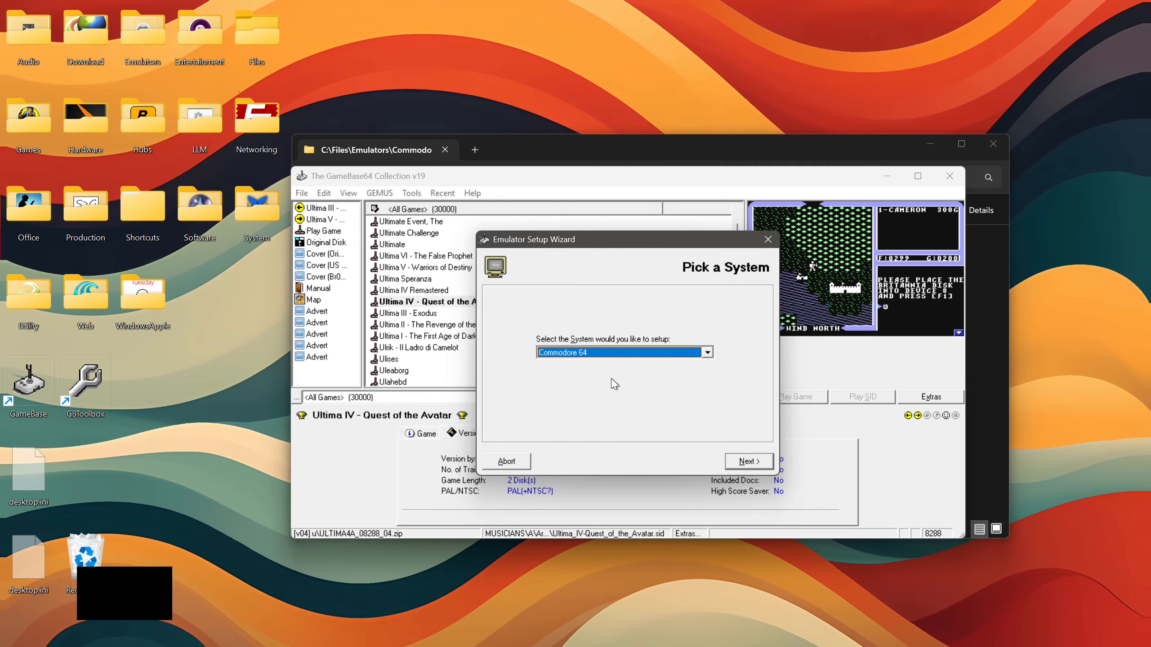
{"action": "left_click", "coordinate": [749, 462]}
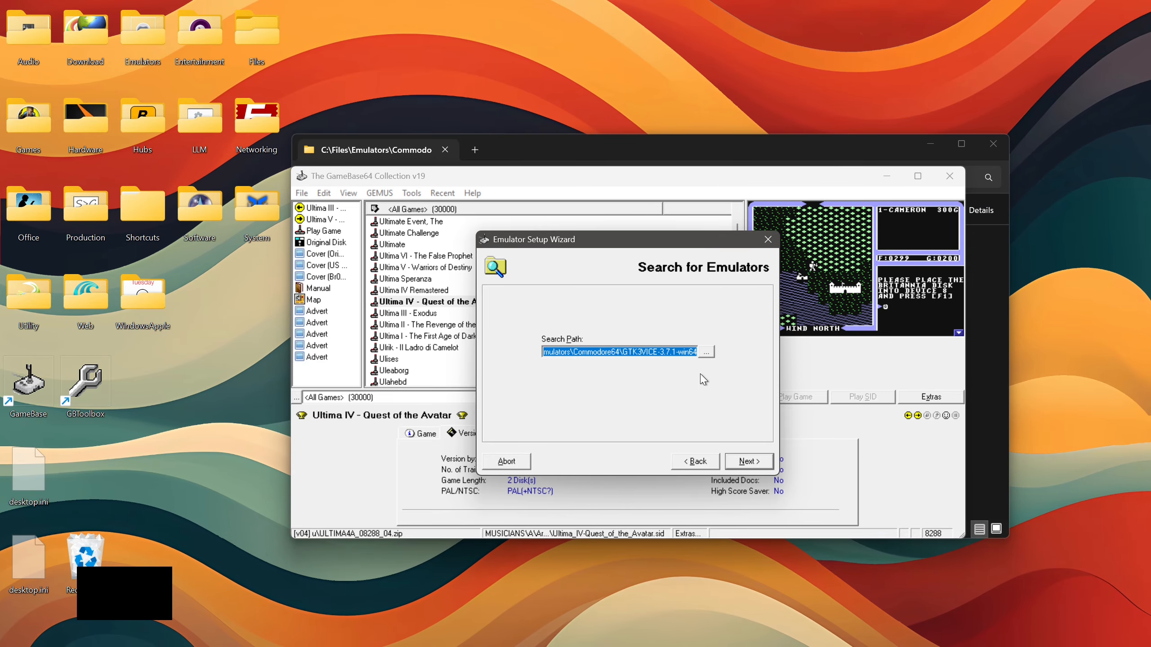
- Set the emulator search path to C:\Files\Emulators\Commodore64\GTK3VICE-3.7.1-win64\bin and run the search
{"action": "left_click", "coordinate": [706, 353]}
{"action": "double_click", "coordinate": [569, 339]}
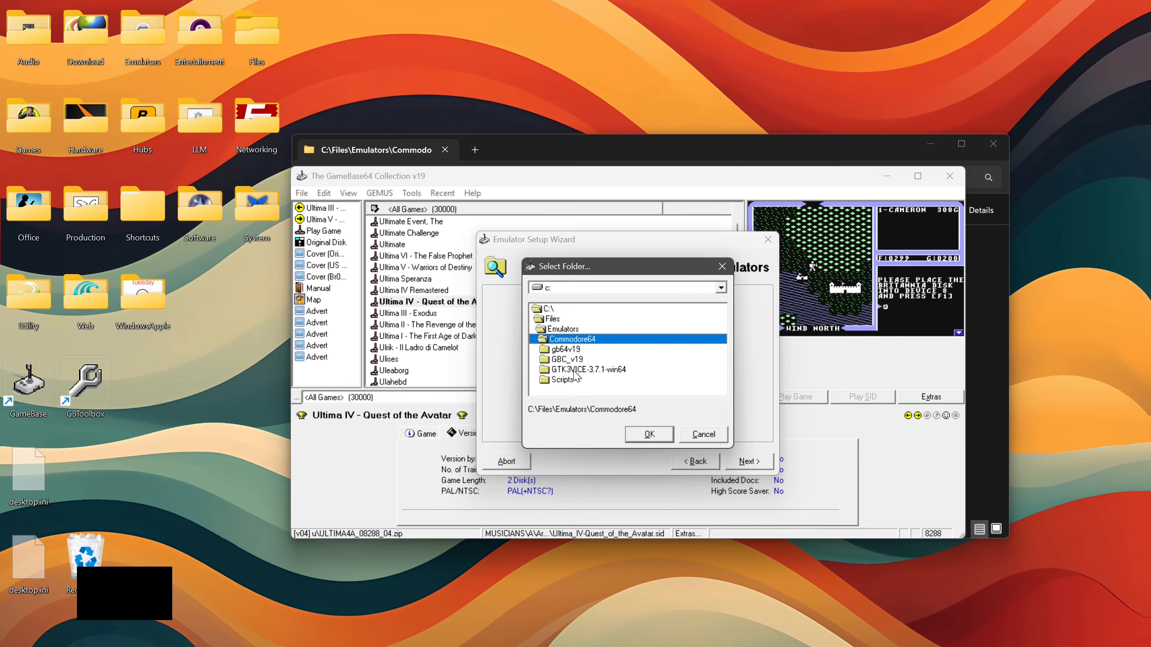
{"action": "double_click", "coordinate": [583, 370]}
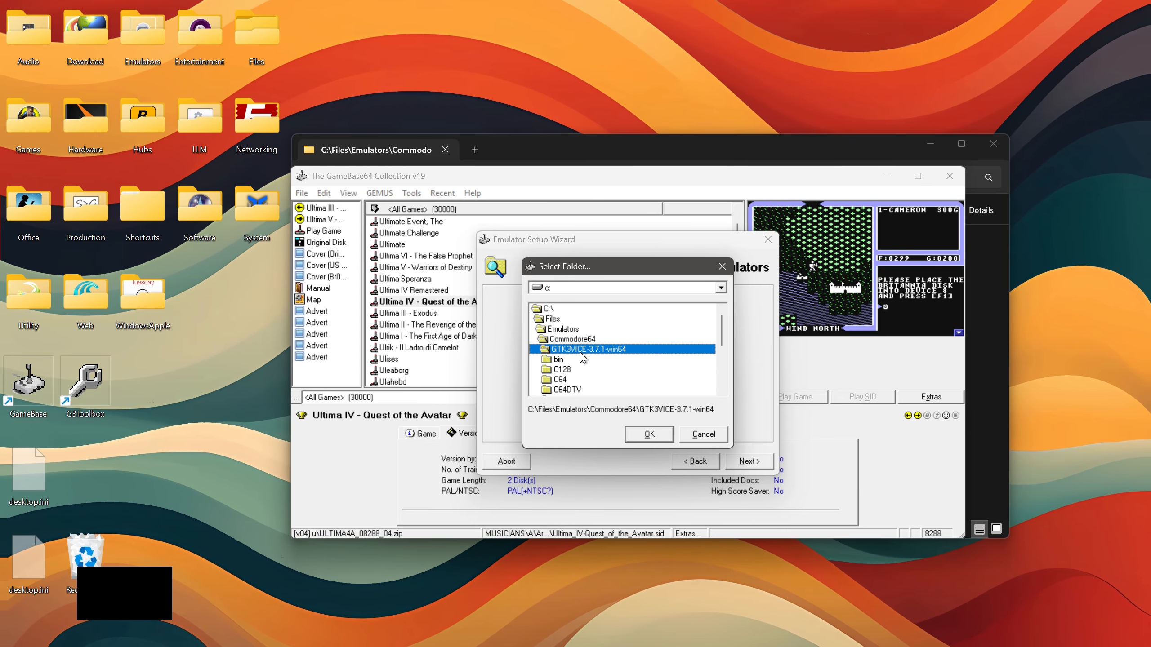
{"action": "double_click", "coordinate": [556, 361]}
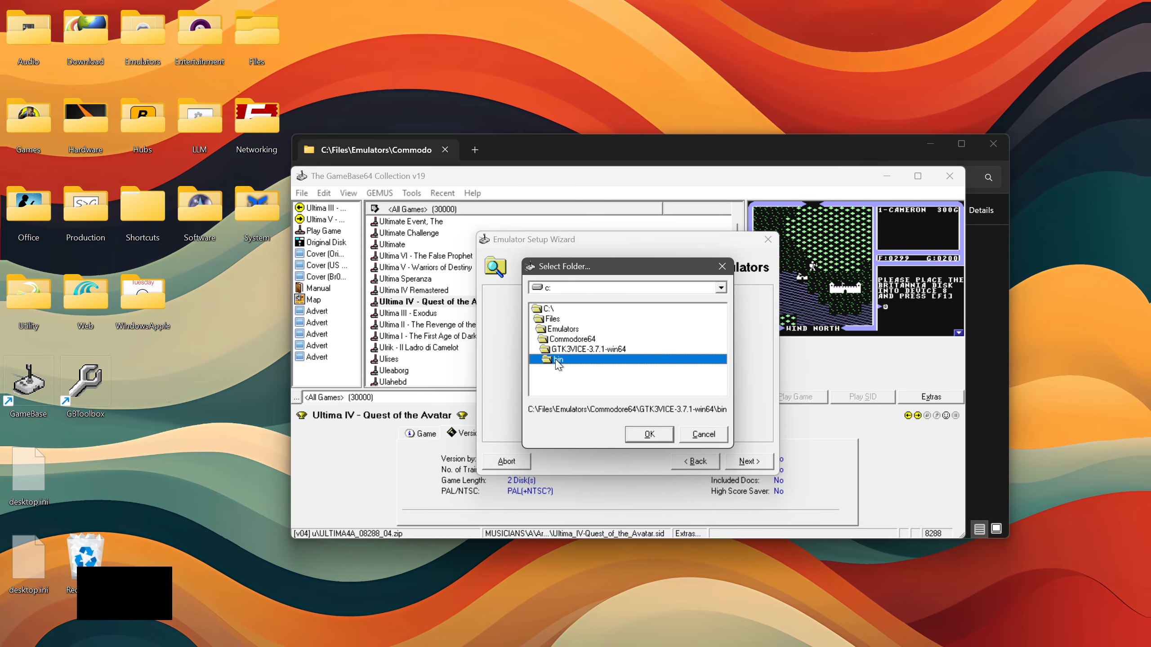
{"action": "left_click", "coordinate": [646, 436]}
{"action": "left_click", "coordinate": [762, 467]}
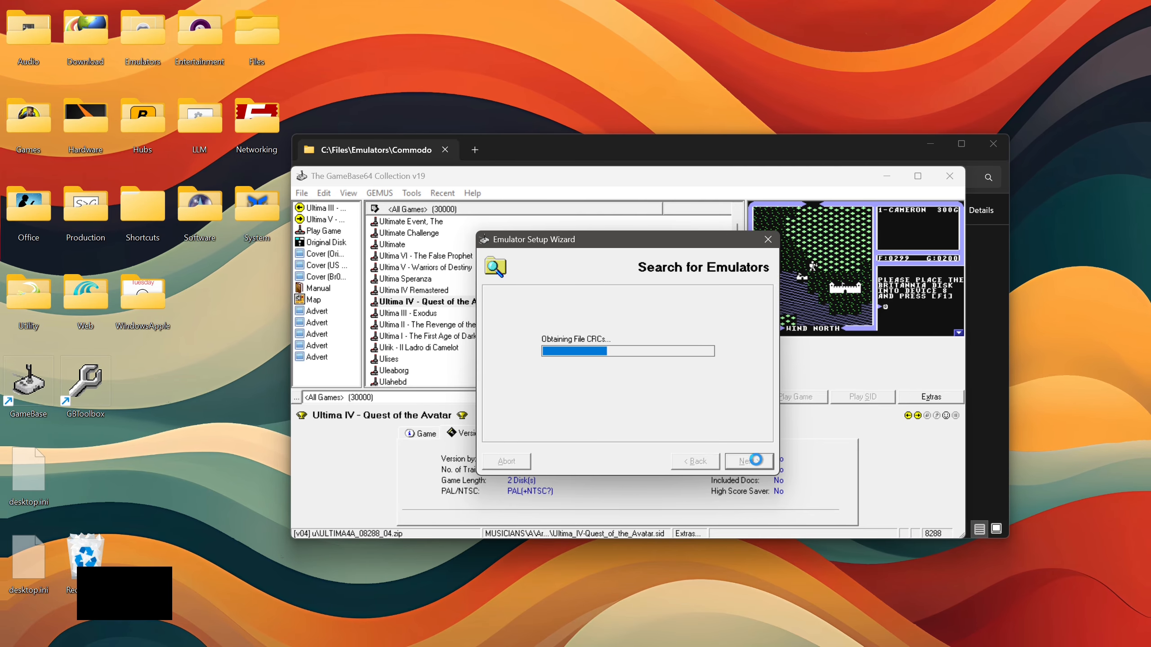
- Examine the emulator list for the GTK3VICE v3.7.1 entries and widen the name column to read them in full
{"action": "scroll", "coordinate": [606, 353], "scroll_direction": "down", "scroll_amount": 4}
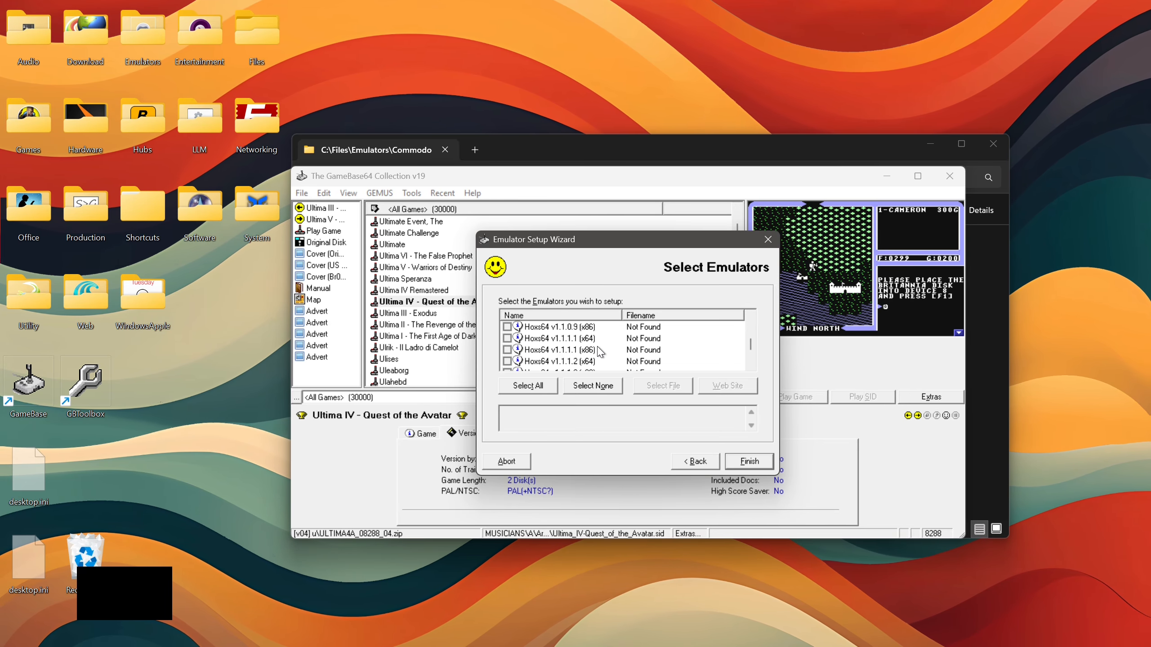
{"action": "scroll", "coordinate": [600, 352], "scroll_direction": "down", "scroll_amount": 10}
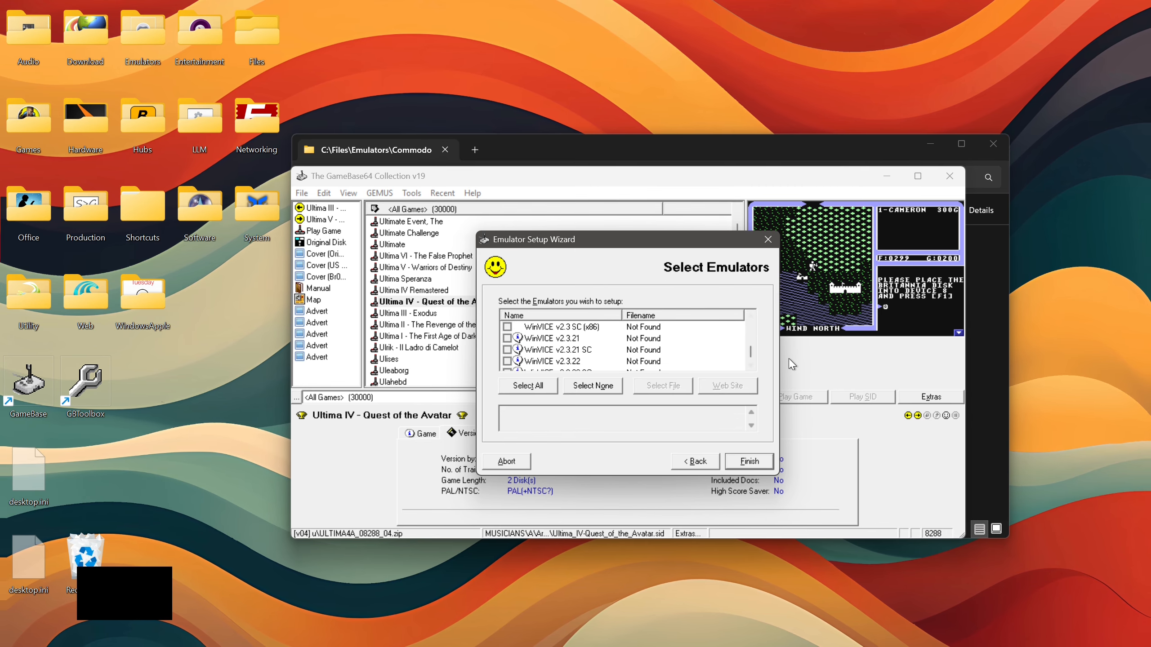
{"action": "left_click_drag", "start_coordinate": [752, 357], "coordinate": [748, 334]}
{"action": "scroll", "coordinate": [617, 354], "scroll_direction": "down", "scroll_amount": 3}
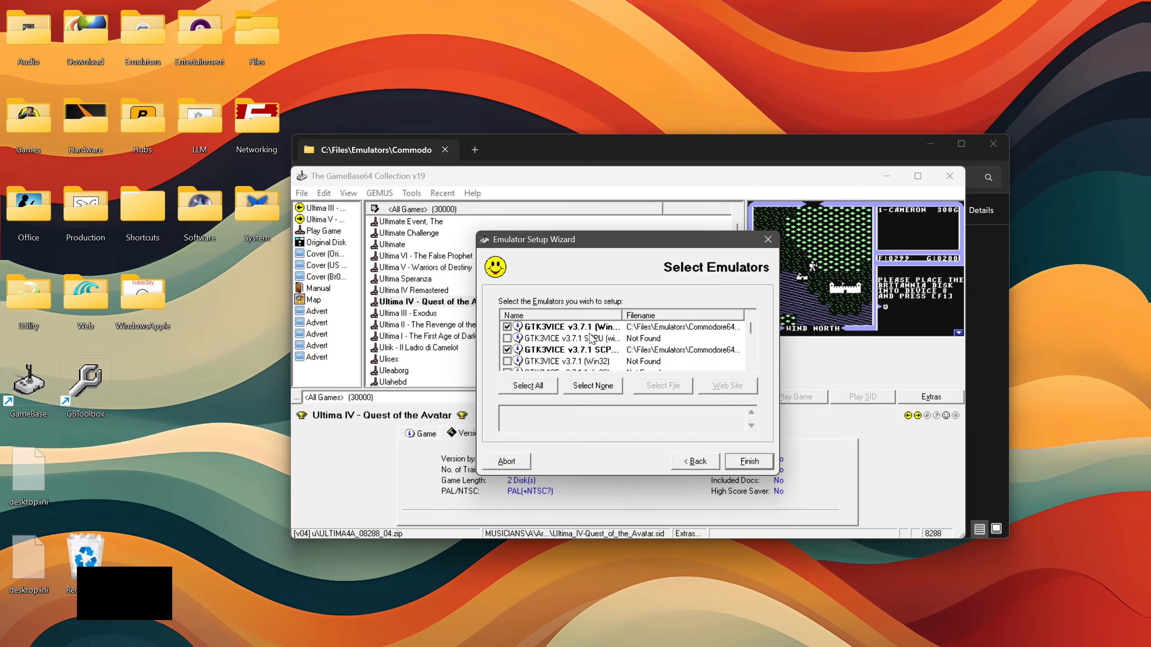
{"action": "left_click", "coordinate": [582, 327]}
{"action": "left_click", "coordinate": [578, 352]}
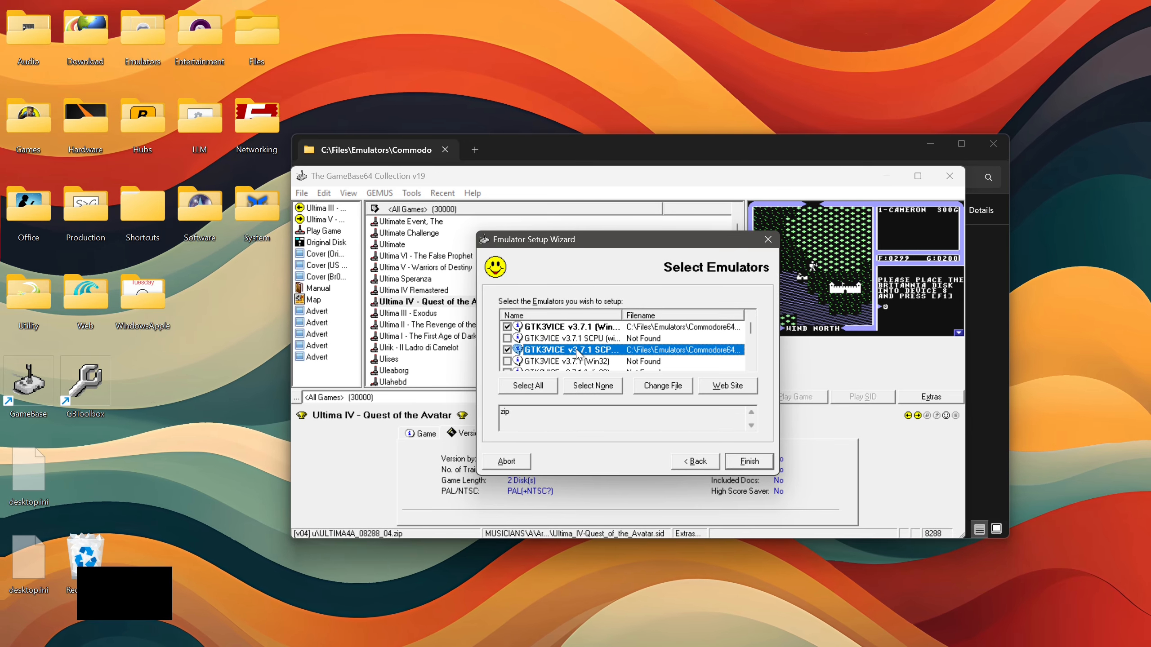
{"action": "left_click", "coordinate": [582, 327]}
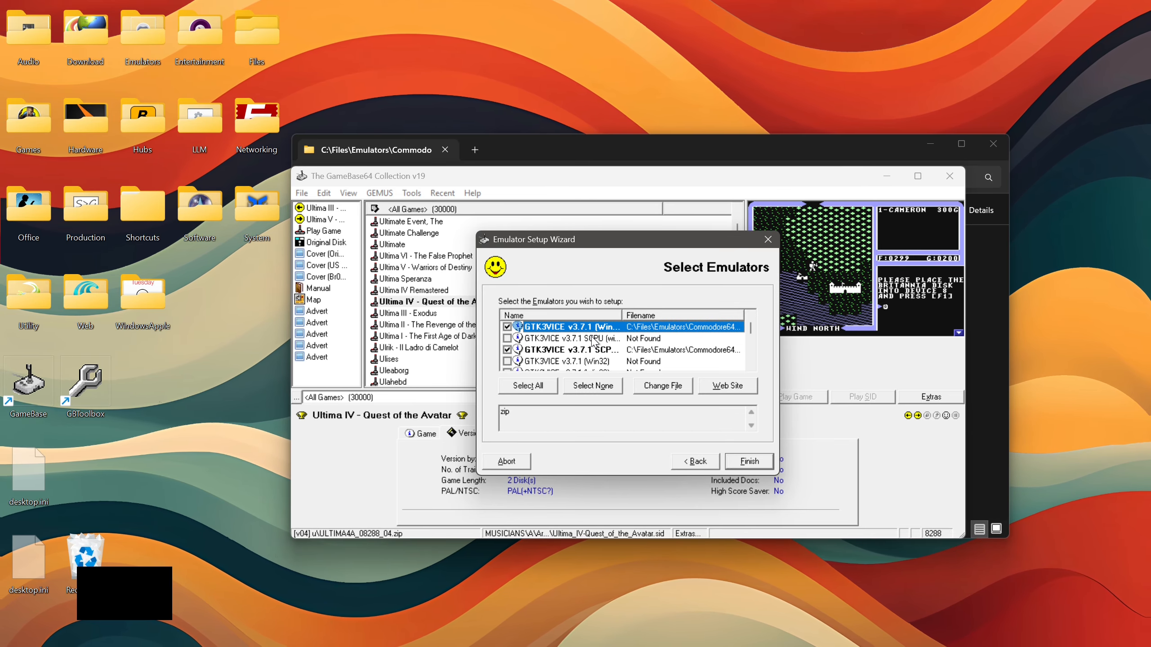
{"action": "left_click_drag", "start_coordinate": [619, 311], "coordinate": [658, 311]}
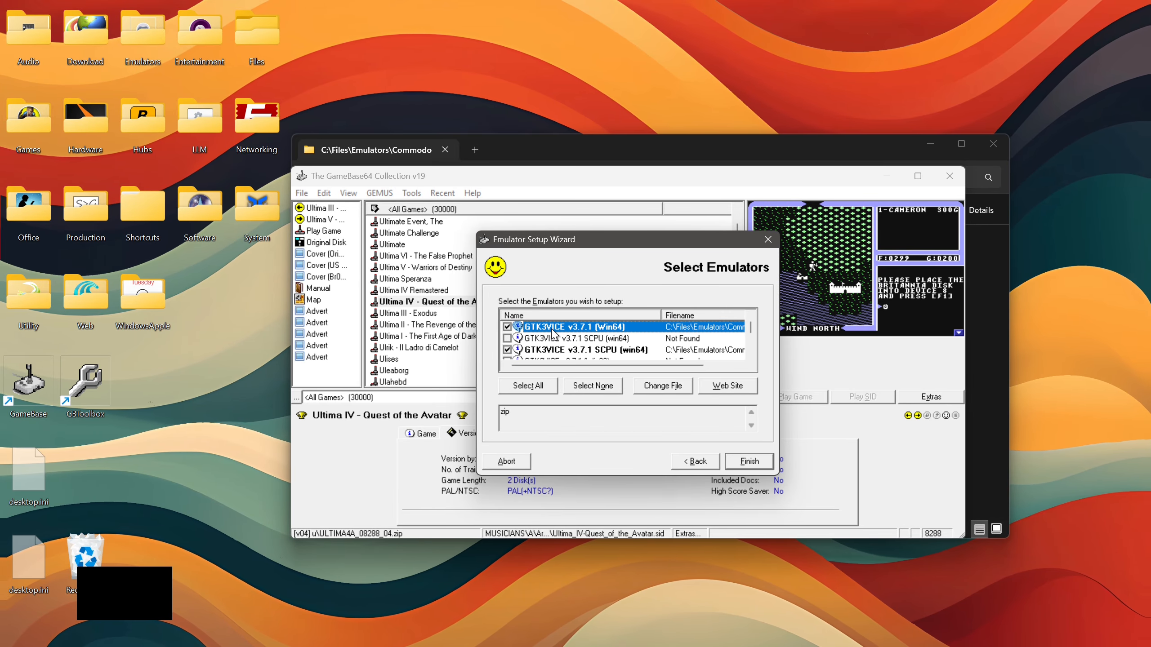
- Assign x64sc.exe from the VICE bin folder as the emulator file for GTK3VICE v3.7.1 (Win64)
{"action": "left_click", "coordinate": [660, 385]}
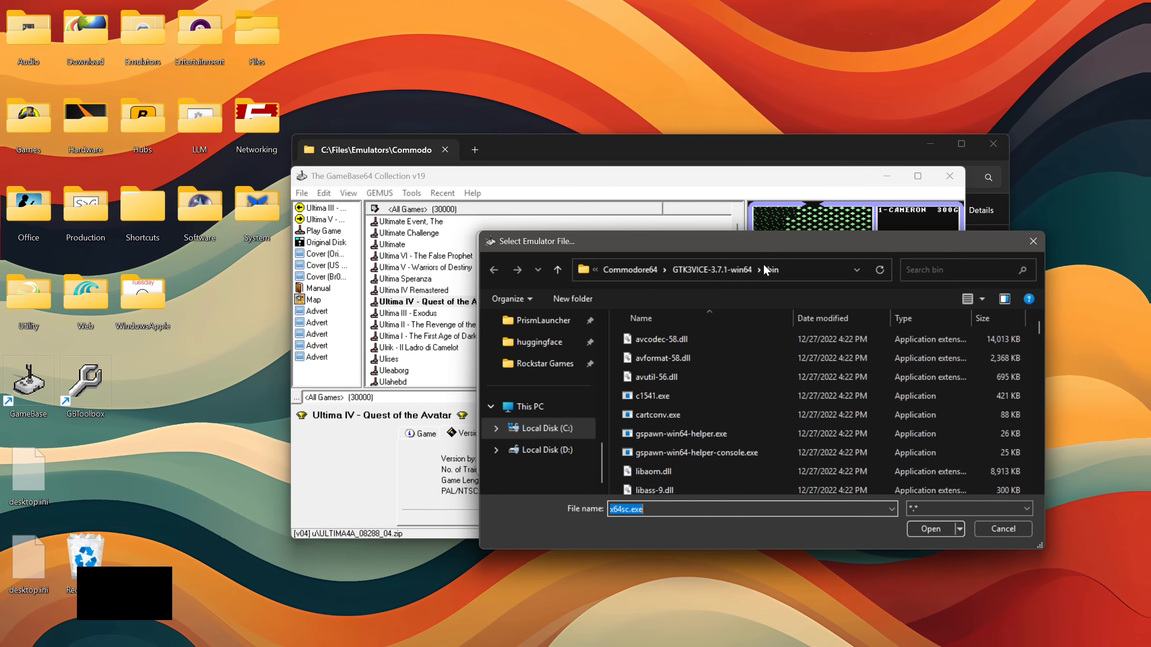
{"action": "left_click_drag", "start_coordinate": [760, 246], "coordinate": [660, 207]}
{"action": "scroll", "coordinate": [577, 444], "scroll_direction": "down", "scroll_amount": 20}
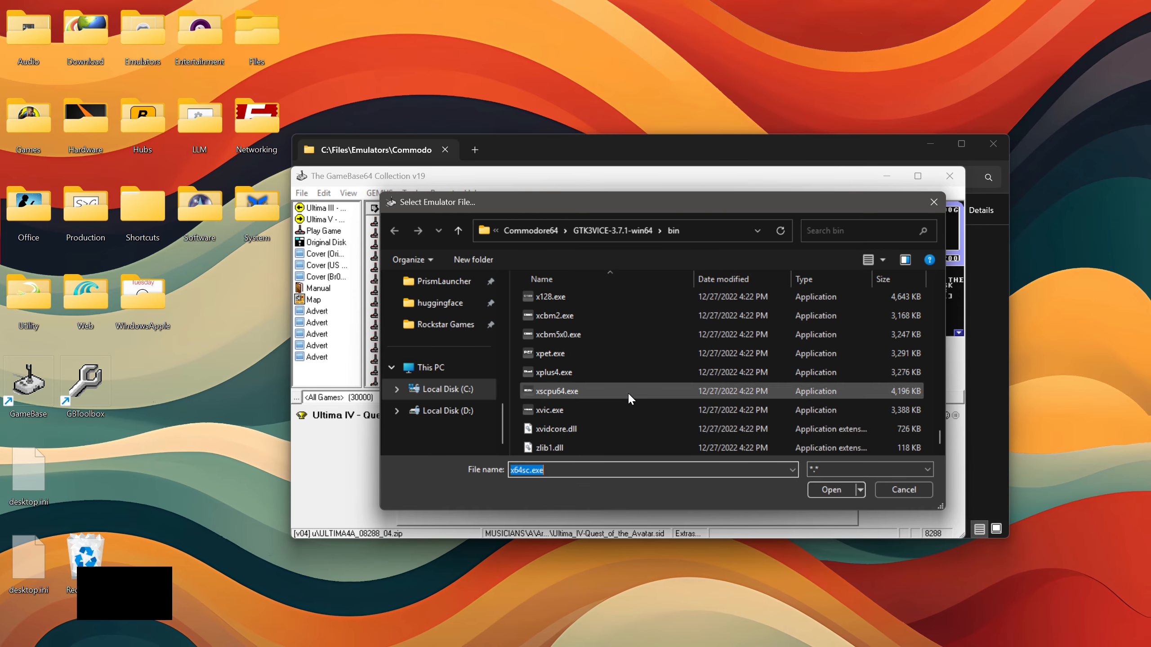
{"action": "scroll", "coordinate": [595, 390], "scroll_direction": "up", "scroll_amount": 2}
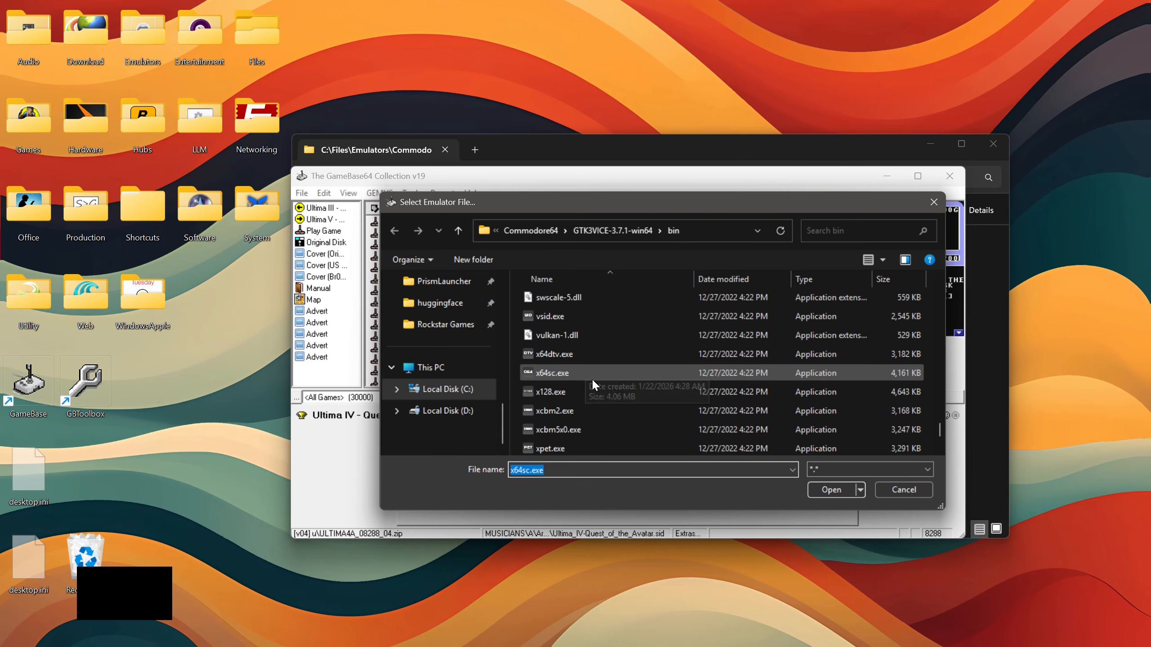
{"action": "double_click", "coordinate": [590, 374]}
- Check the emulator file of the ticked GTK3VICE v3.7.1 SCPU (win64) entry without changing it, and complete the emulator setup
{"action": "left_click", "coordinate": [602, 351]}
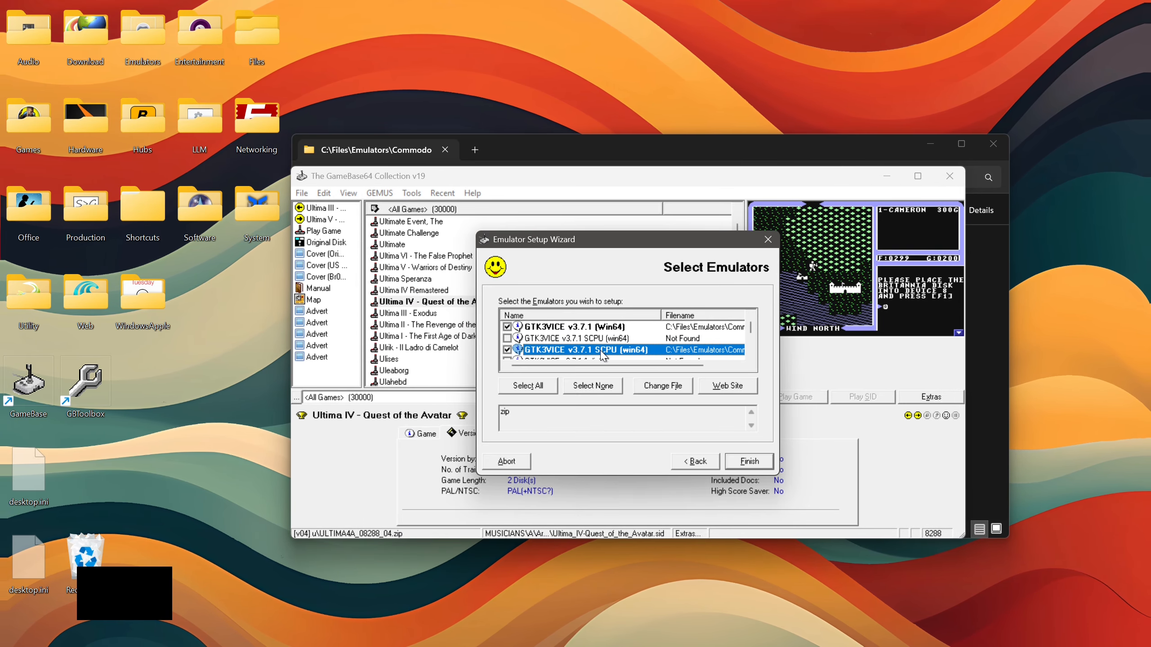
{"action": "left_click", "coordinate": [663, 385]}
{"action": "scroll", "coordinate": [629, 425], "scroll_direction": "down", "scroll_amount": 1}
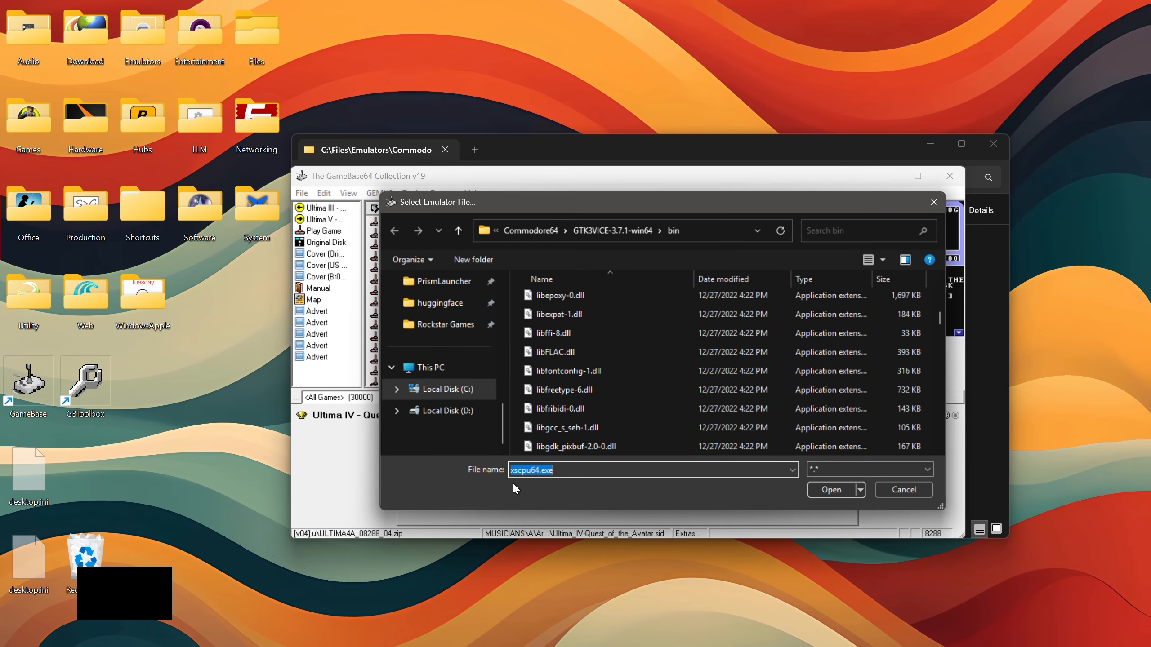
{"action": "scroll", "coordinate": [631, 408], "scroll_direction": "down", "scroll_amount": 12}
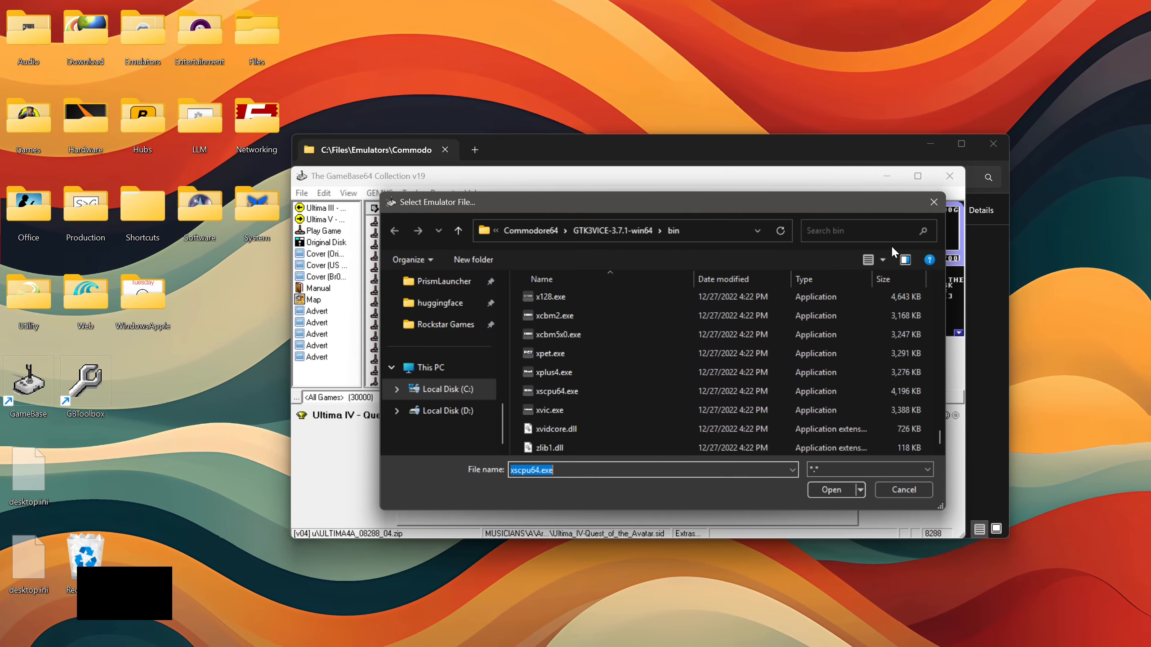
{"action": "left_click", "coordinate": [933, 203]}
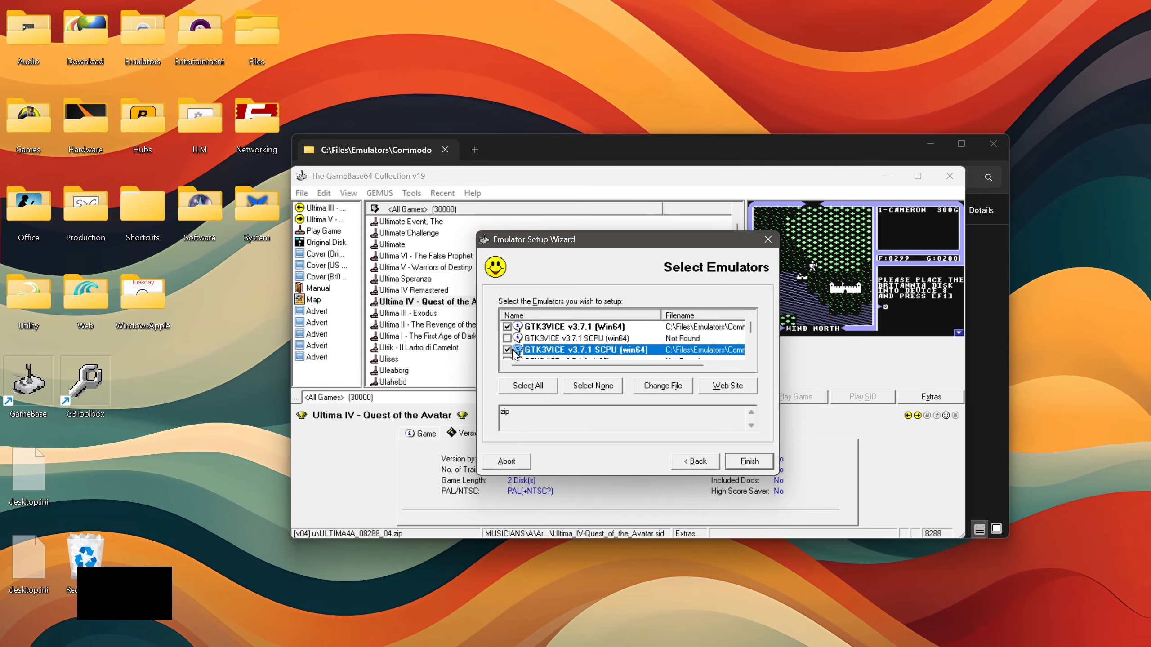
{"action": "left_click", "coordinate": [742, 463]}
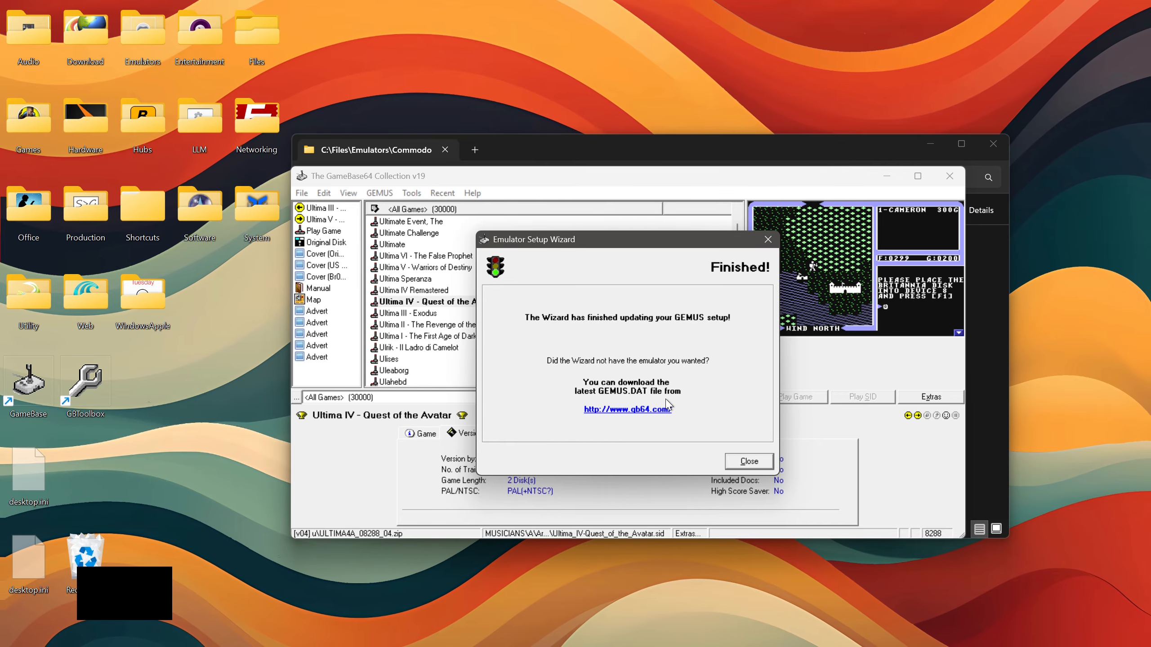
- Close the finished emulator setup wizard and launch Ultima IV - Quest of the Avatar, dismissing the tip about running games
{"action": "left_click", "coordinate": [748, 461]}
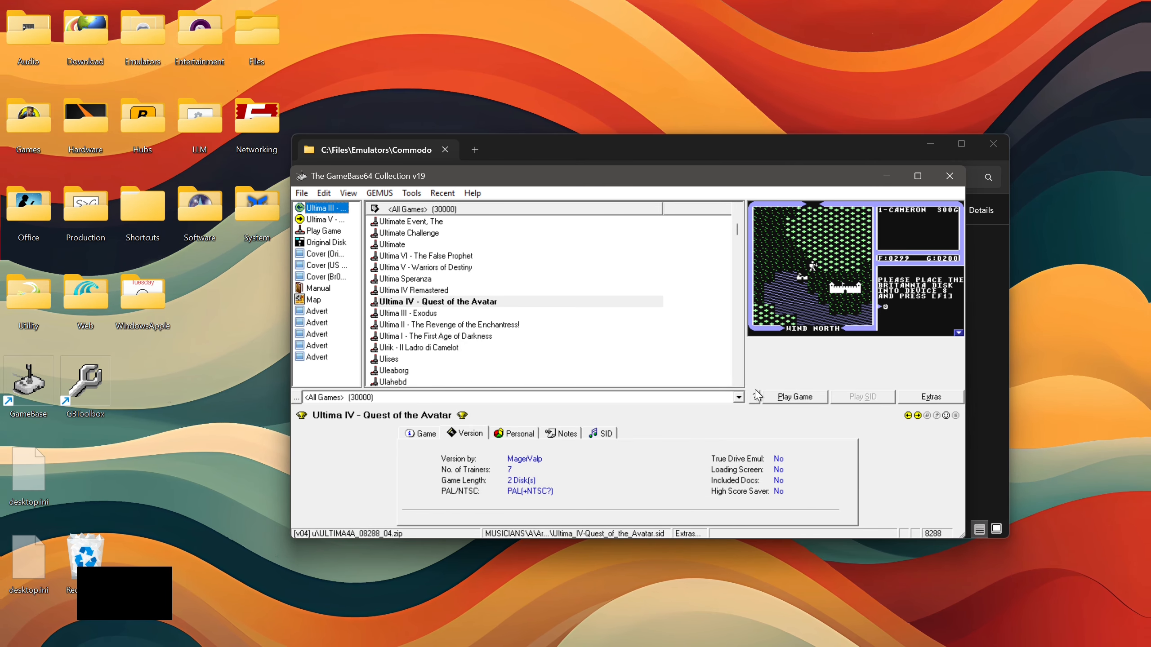
{"action": "left_click", "coordinate": [485, 302]}
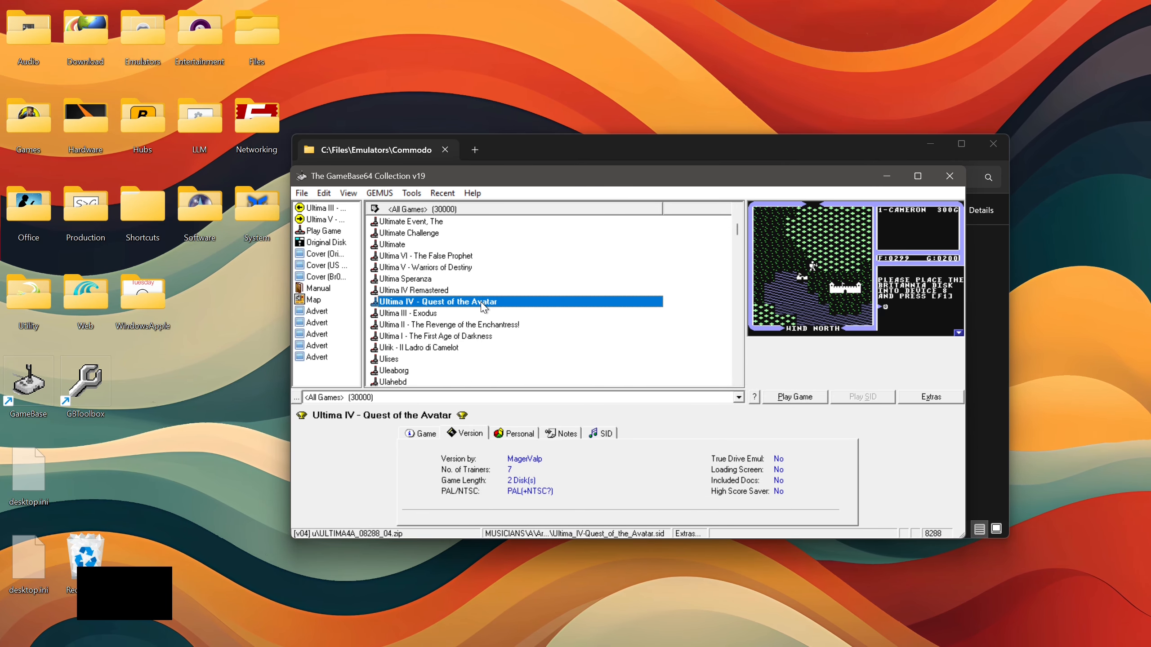
{"action": "left_click", "coordinate": [809, 403]}
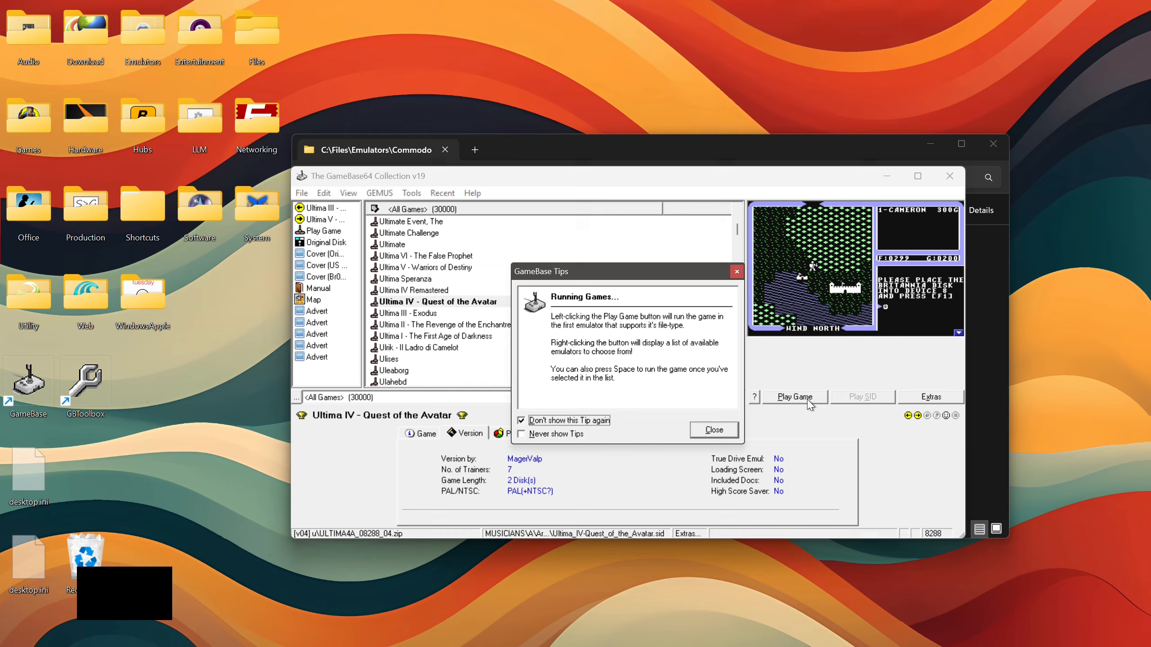
{"action": "left_click", "coordinate": [714, 429]}
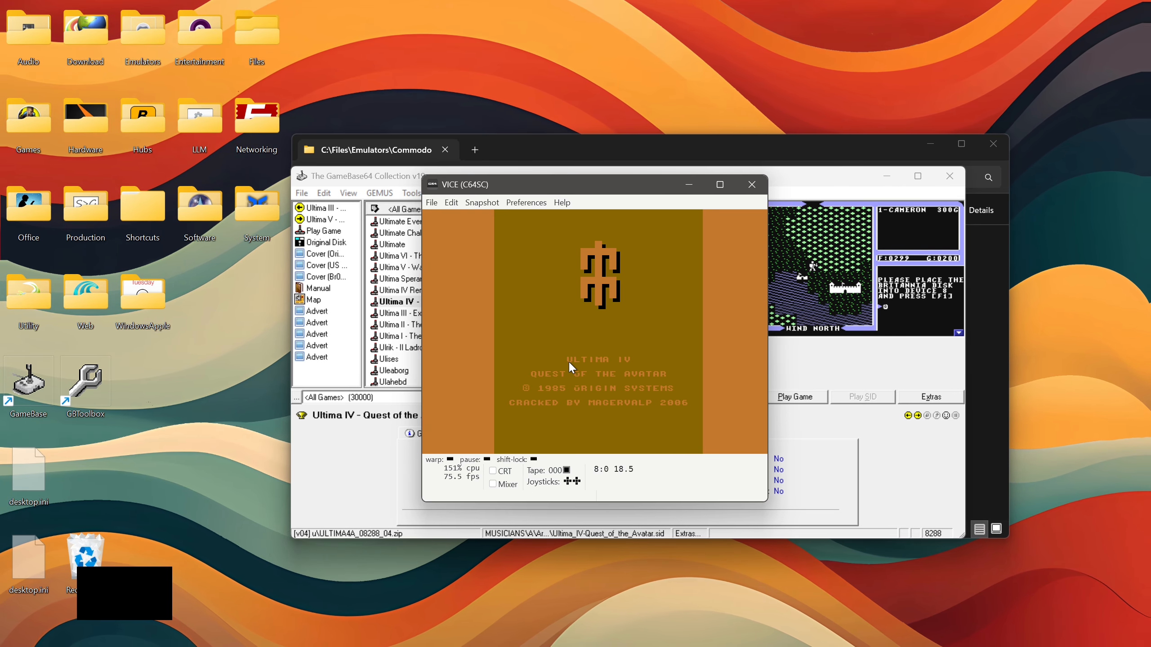
- Quit the running VICE emulator and switch to the File Explorer window showing the gb64v19 folder
{"action": "left_click", "coordinate": [751, 184]}
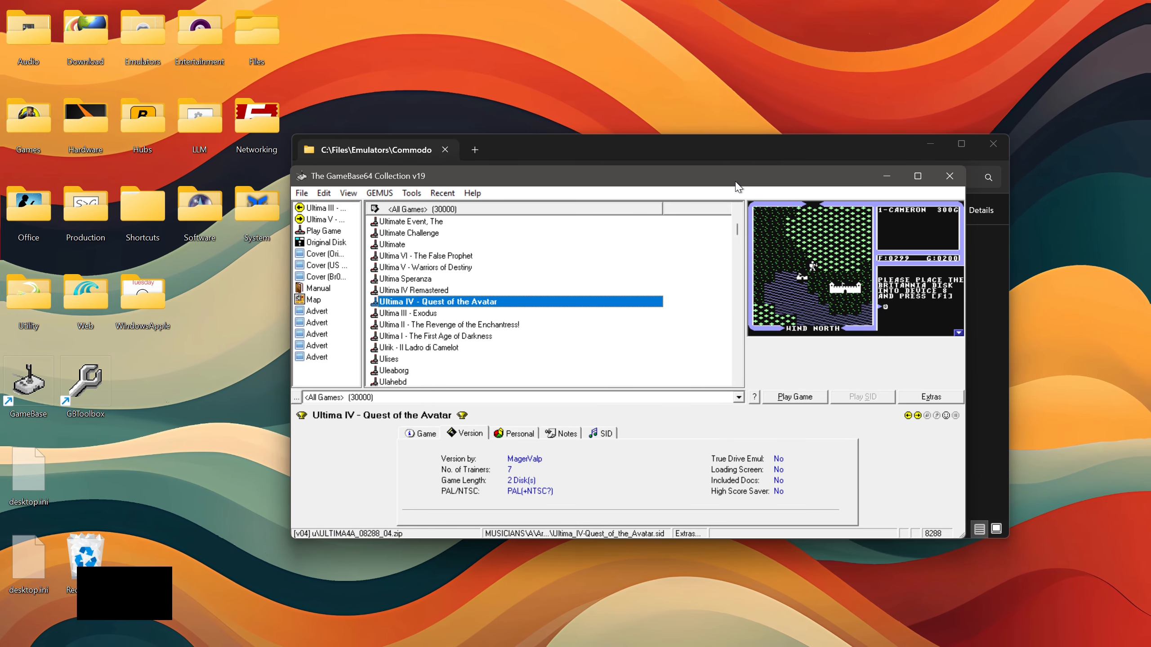
{"action": "left_click", "coordinate": [705, 157]}
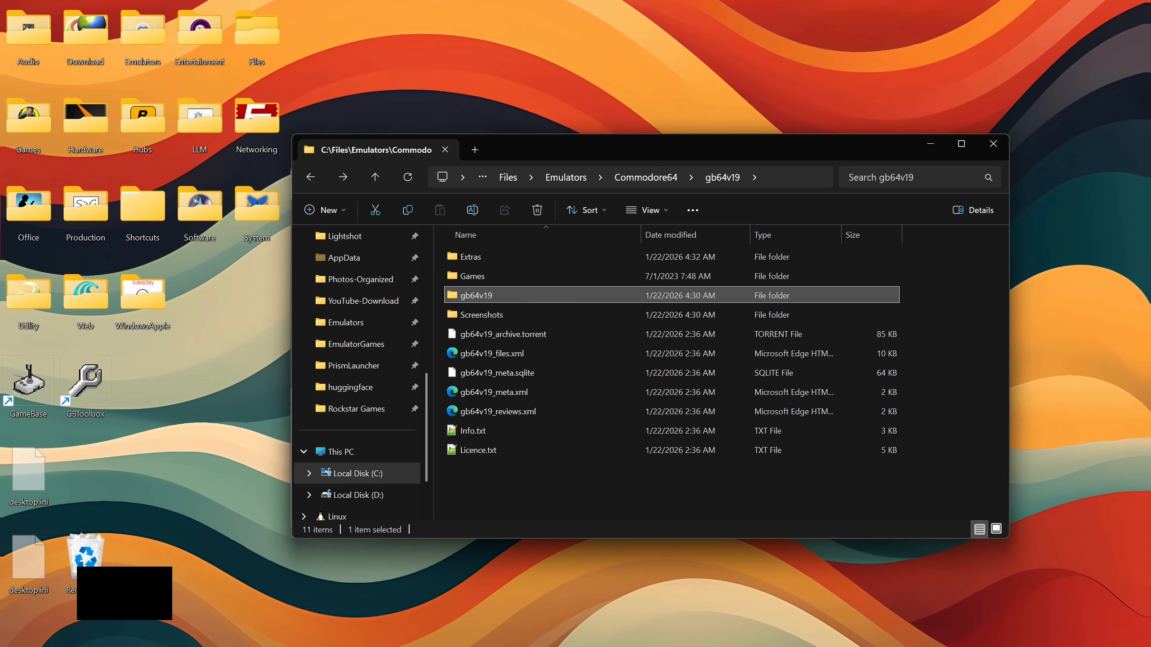